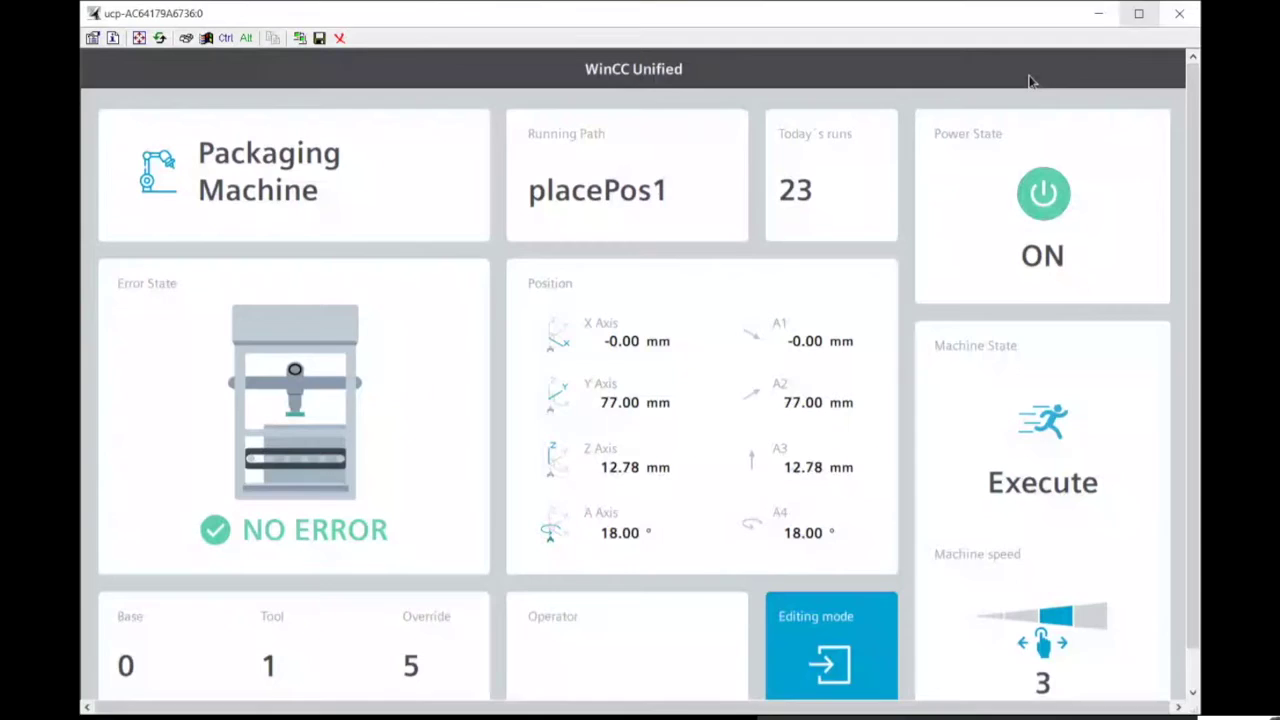
- Maximize the shared WinCC Unified Packaging Machine power screen to full size
left_click(1138, 13)
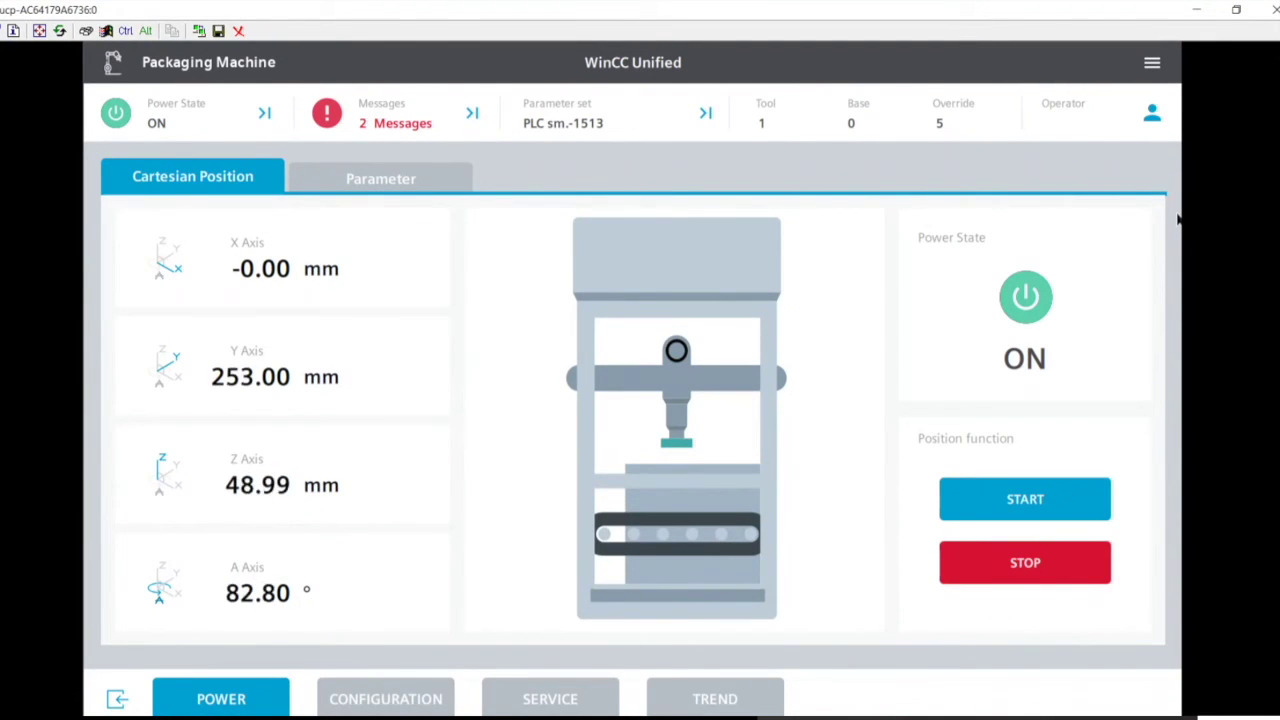
- Stop the Packaging Machine from its Power State screen so it reads Manual STOP
left_click(238, 62)
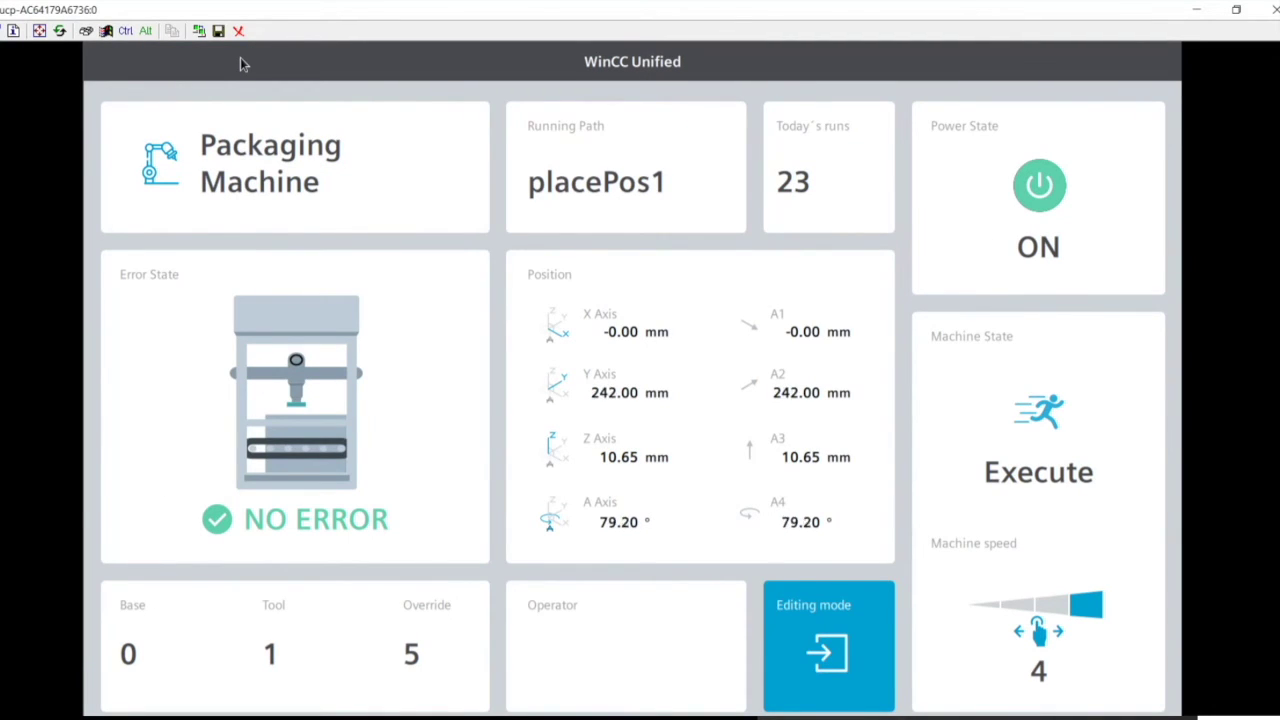
left_click(1046, 192)
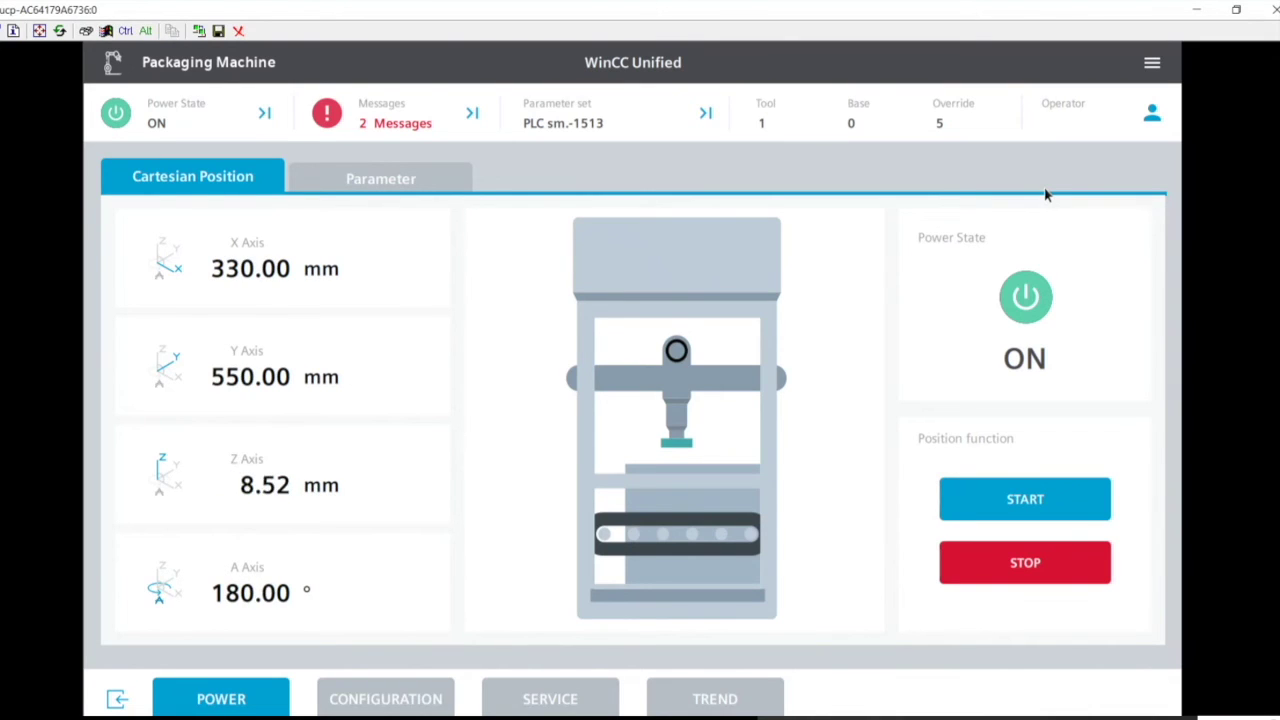
left_click(1030, 572)
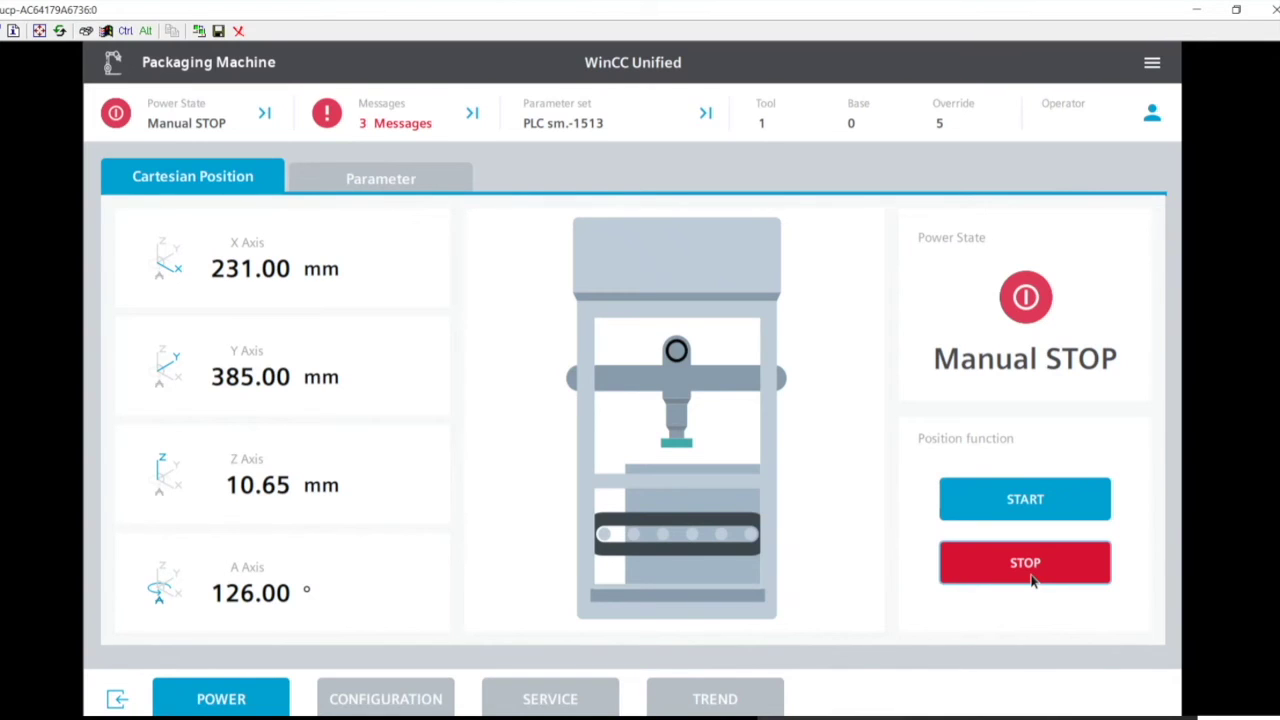
- Acknowledge the three pending alarms in the Messages list, then go back to the Power screen
left_click(473, 116)
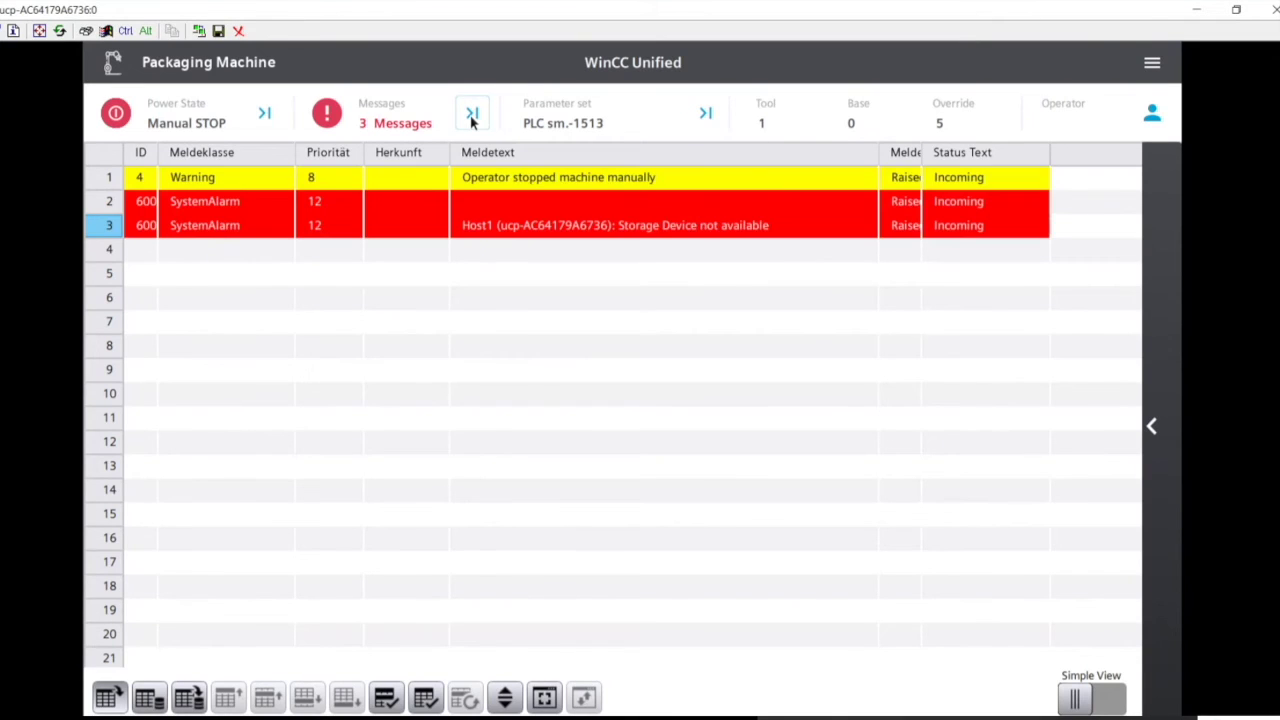
left_click(1152, 425)
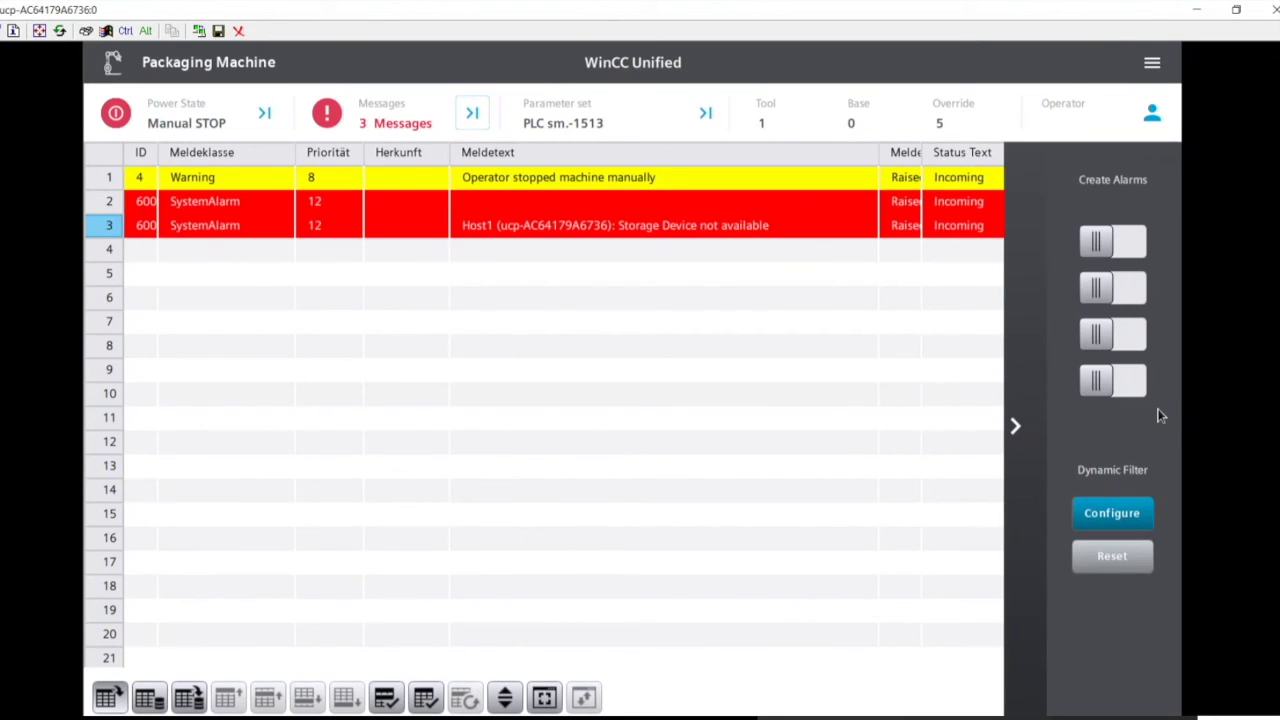
left_click(1020, 448)
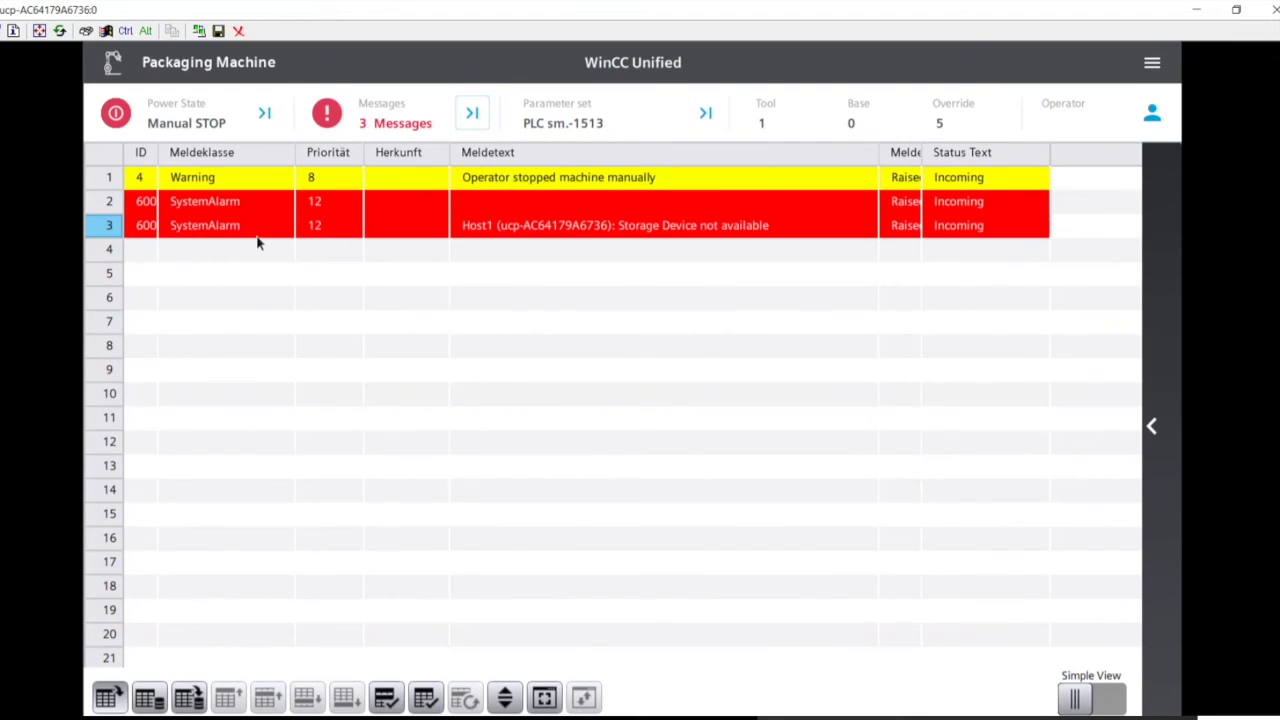
left_click(416, 703)
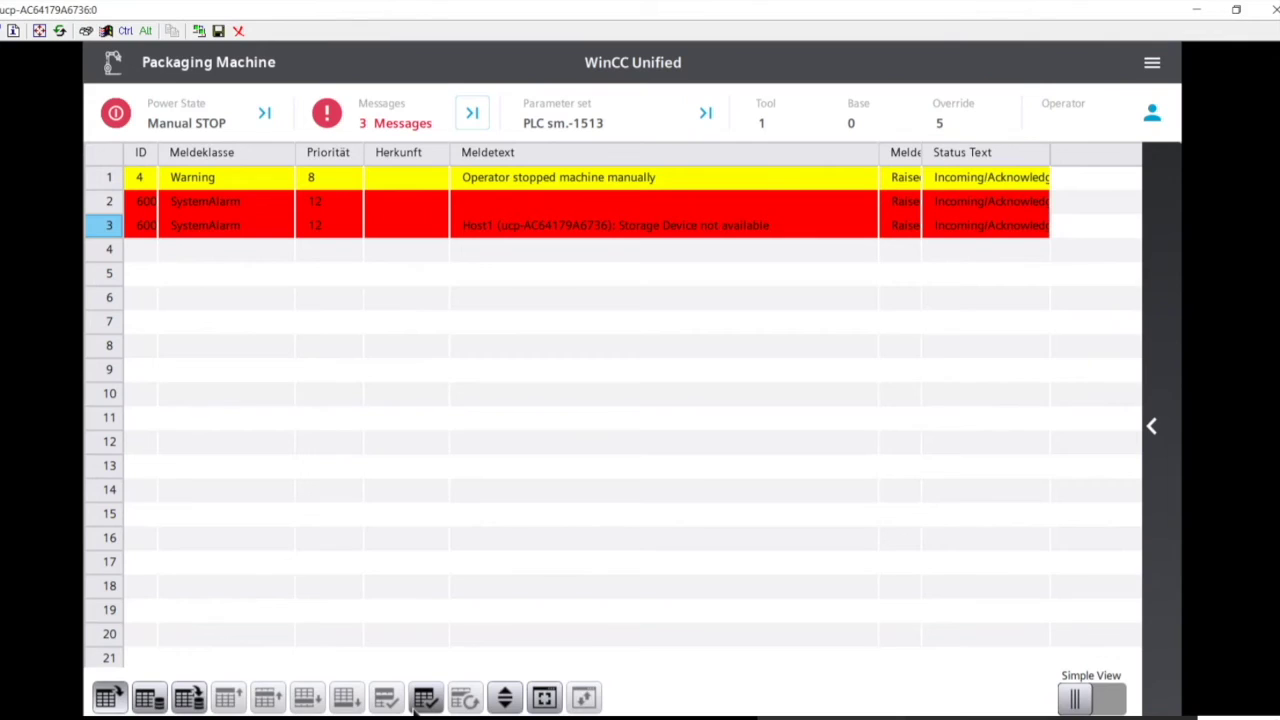
left_click(1074, 700)
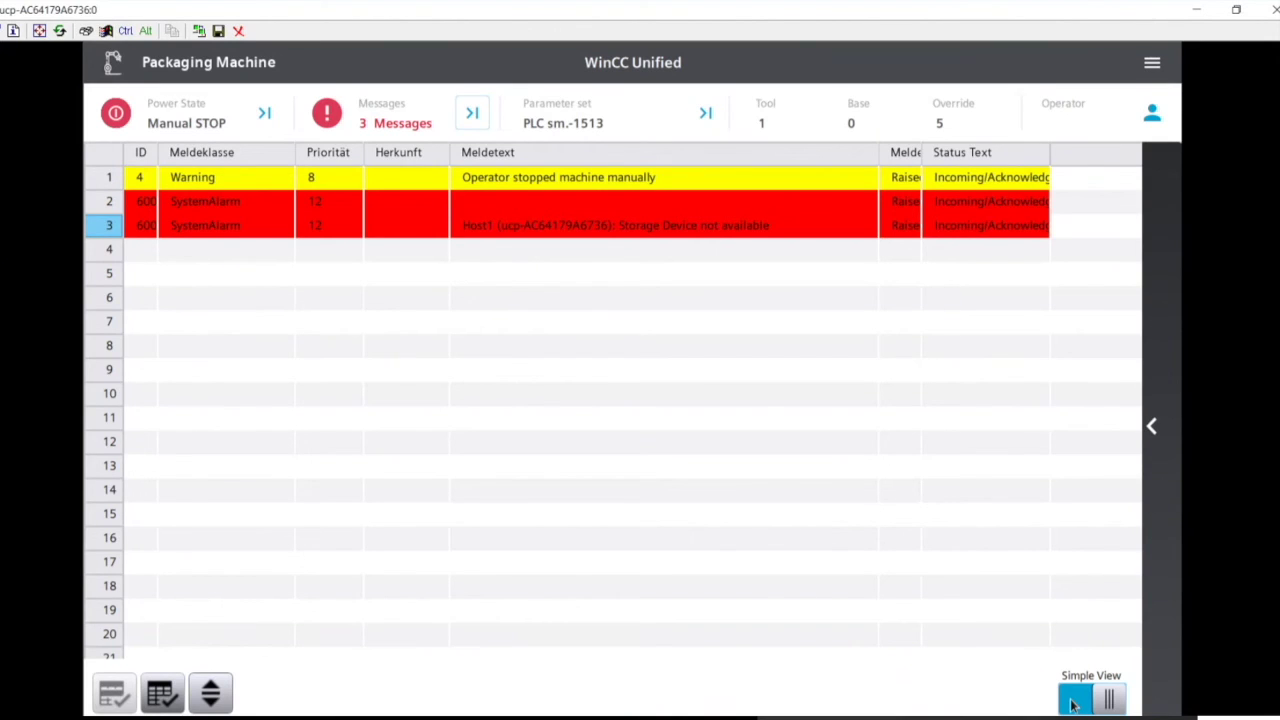
left_click(197, 78)
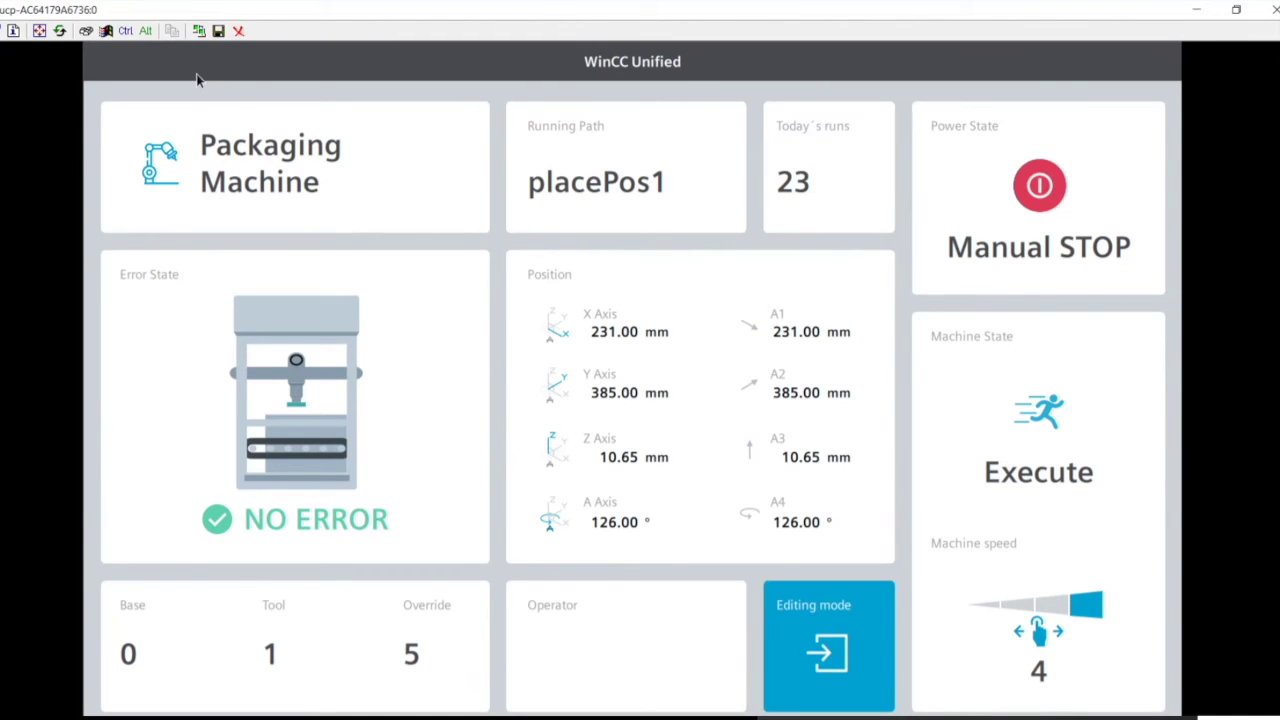
left_click(1049, 217)
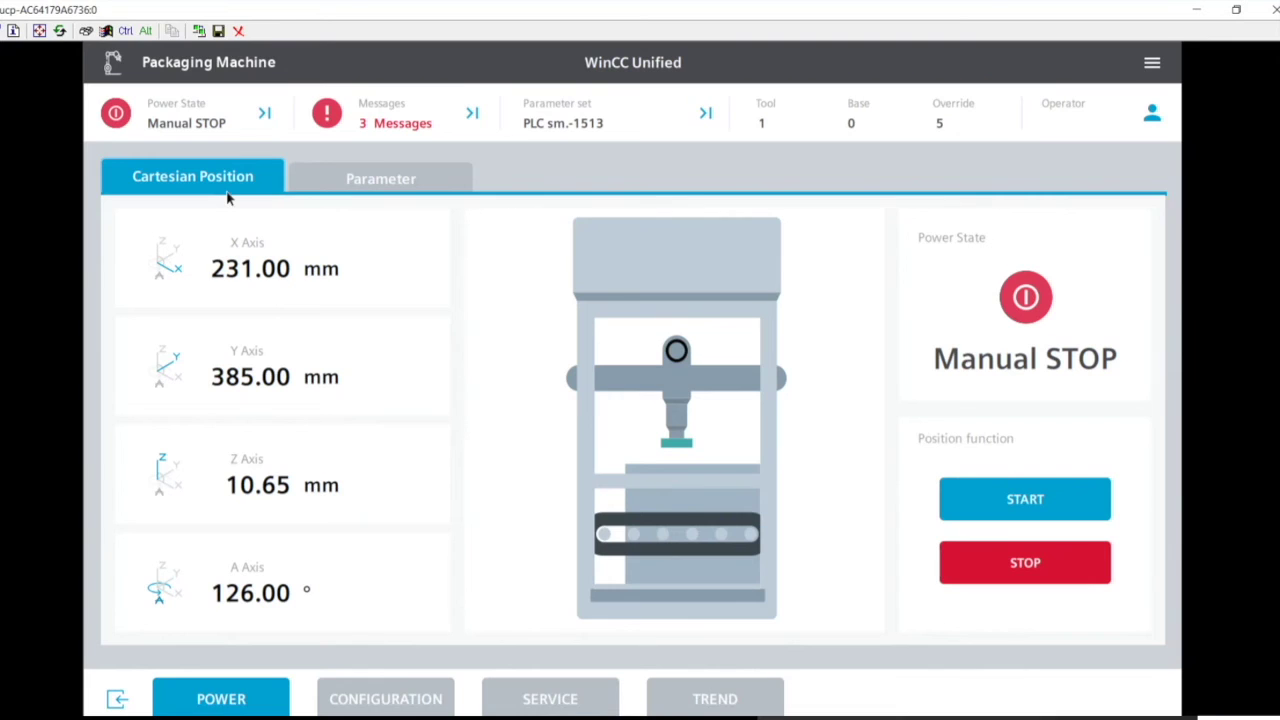
- Power the machine back ON with START, then view its position points and parameters
left_click(389, 193)
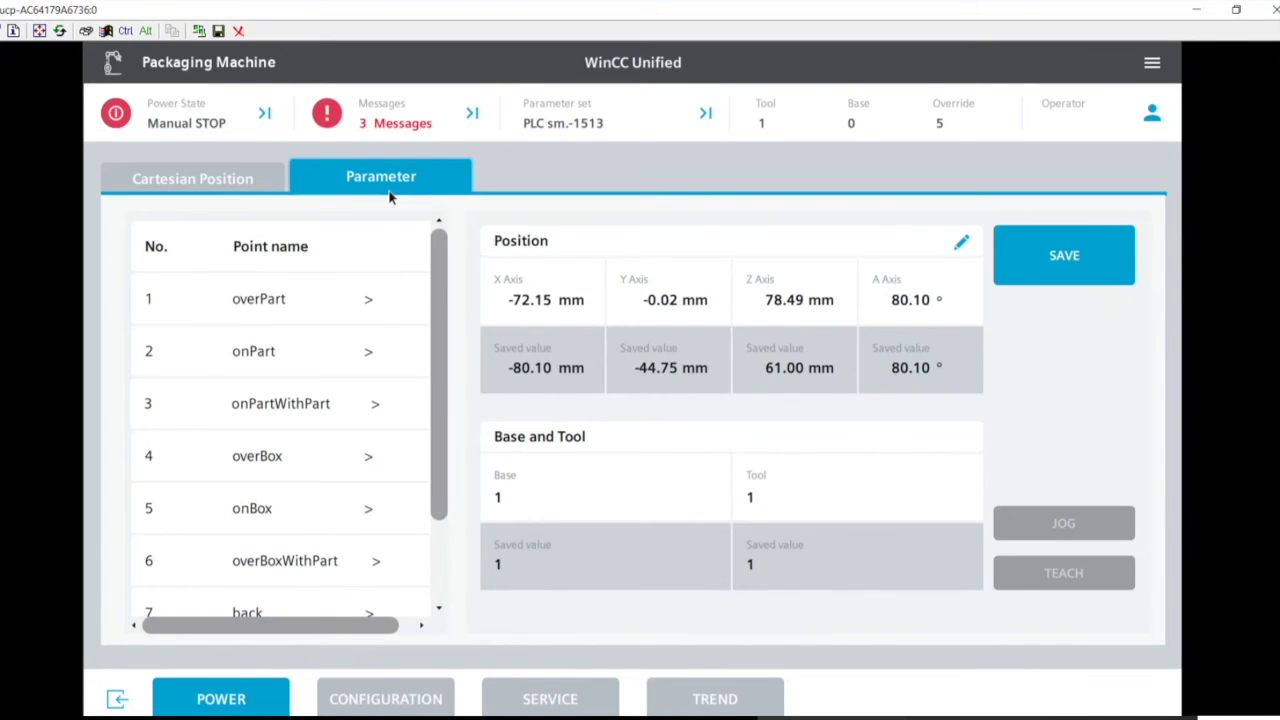
left_click(222, 195)
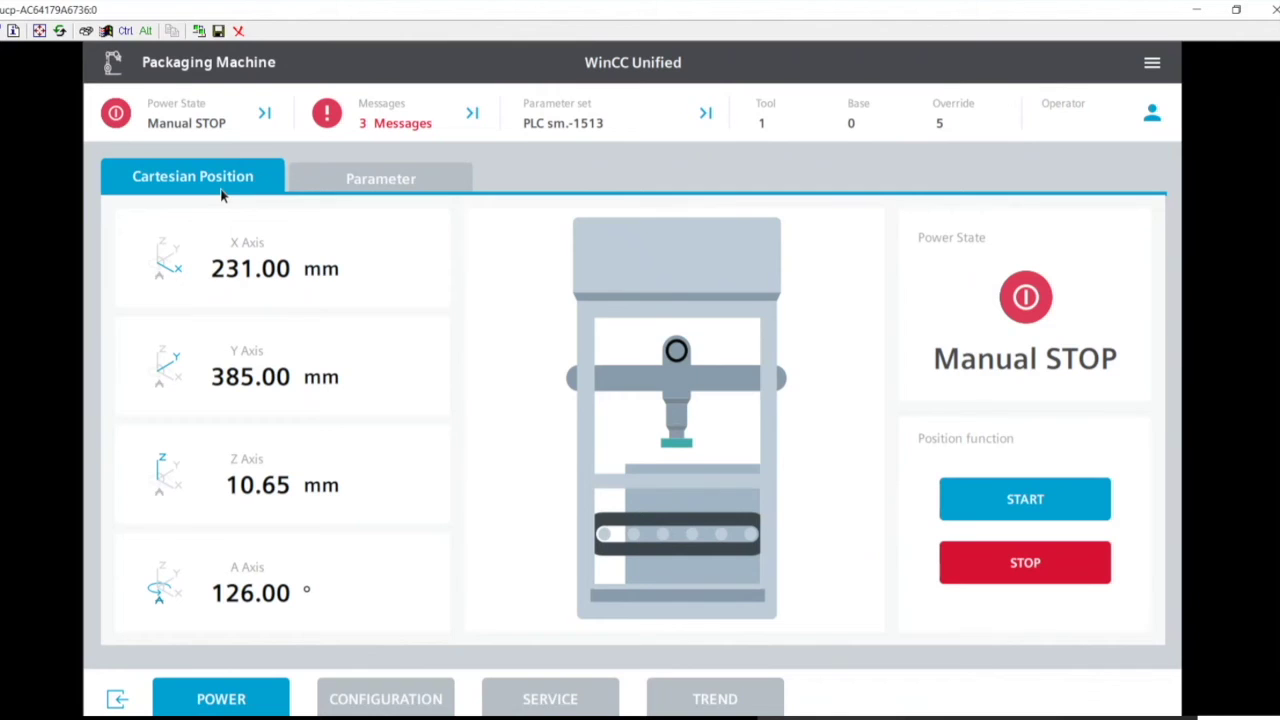
left_click(1045, 513)
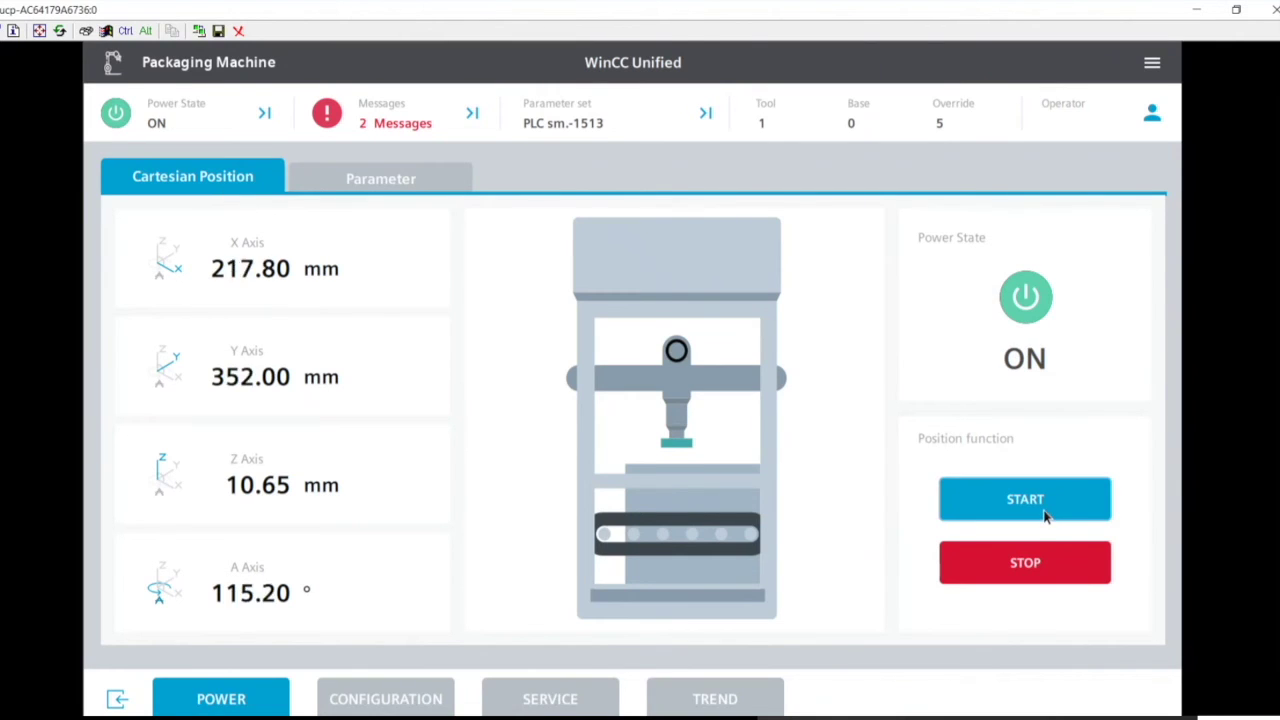
left_click(380, 192)
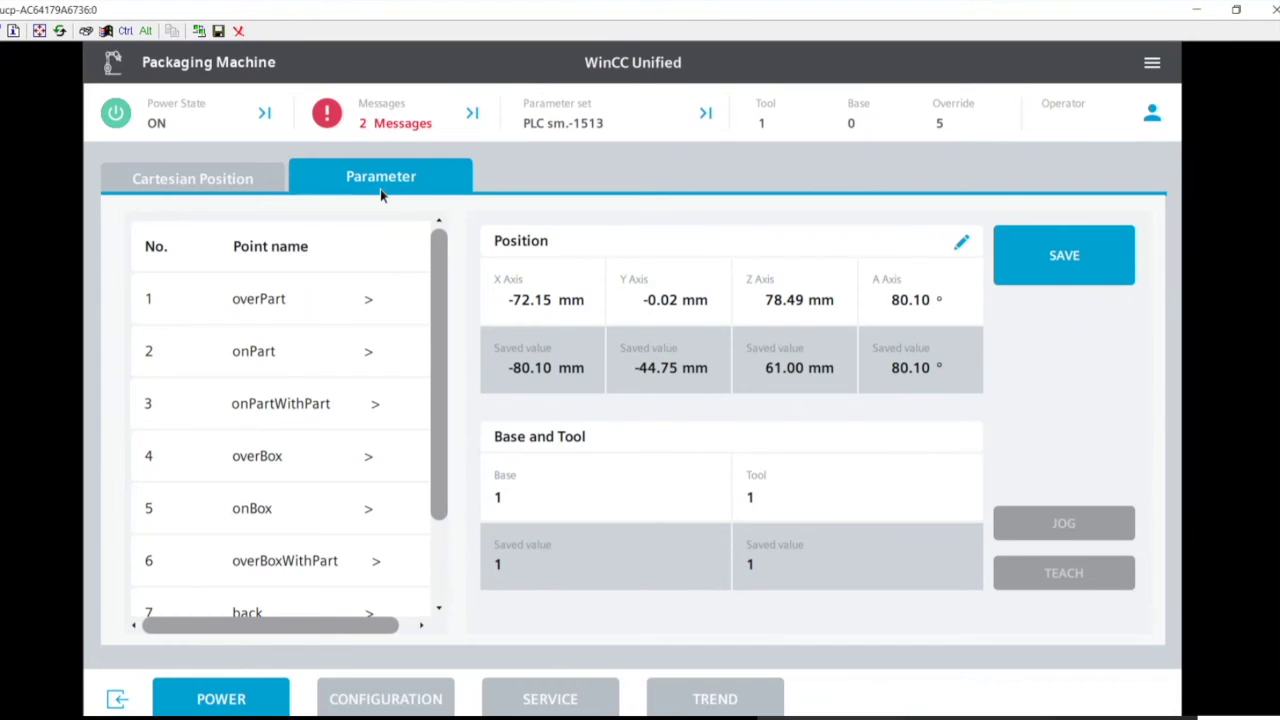
- Go from CONFIGURATION to the SERVICE screen's Change valve guide
left_click(381, 707)
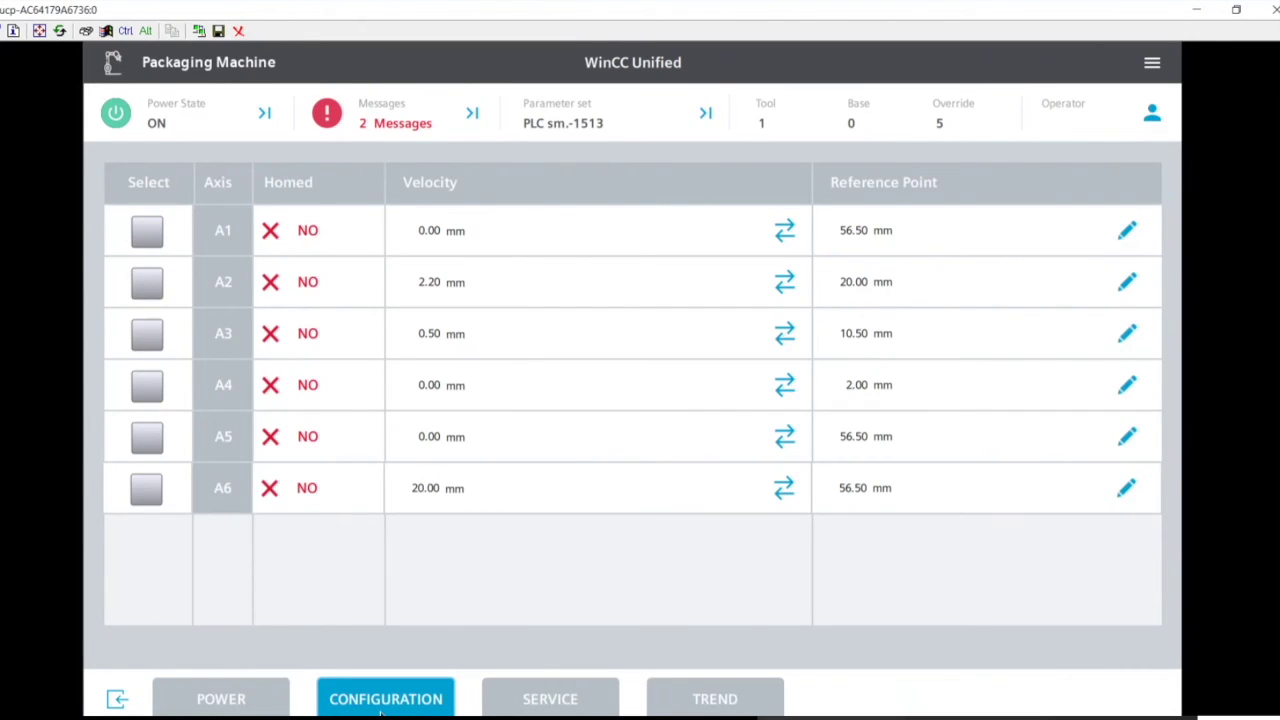
left_click(572, 706)
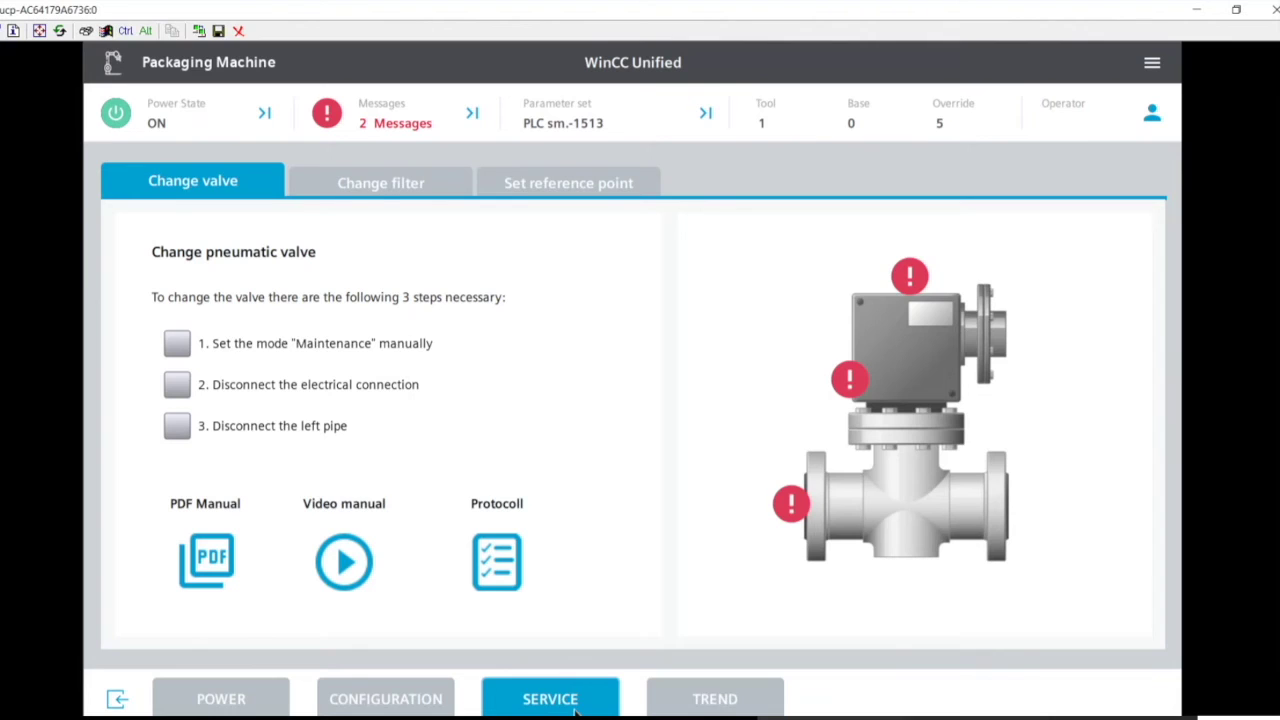
- Look over Change filter and Set reference point, then tick the Maintenance mode valve step
left_click(383, 195)
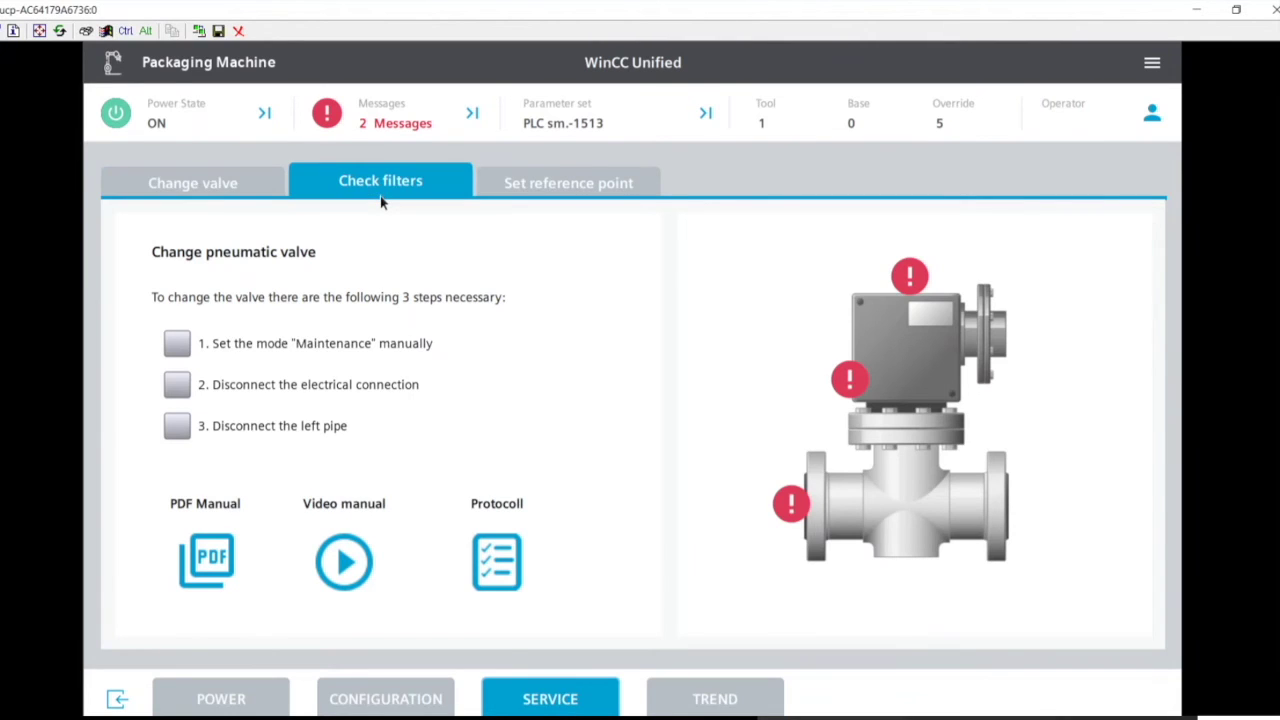
left_click(612, 184)
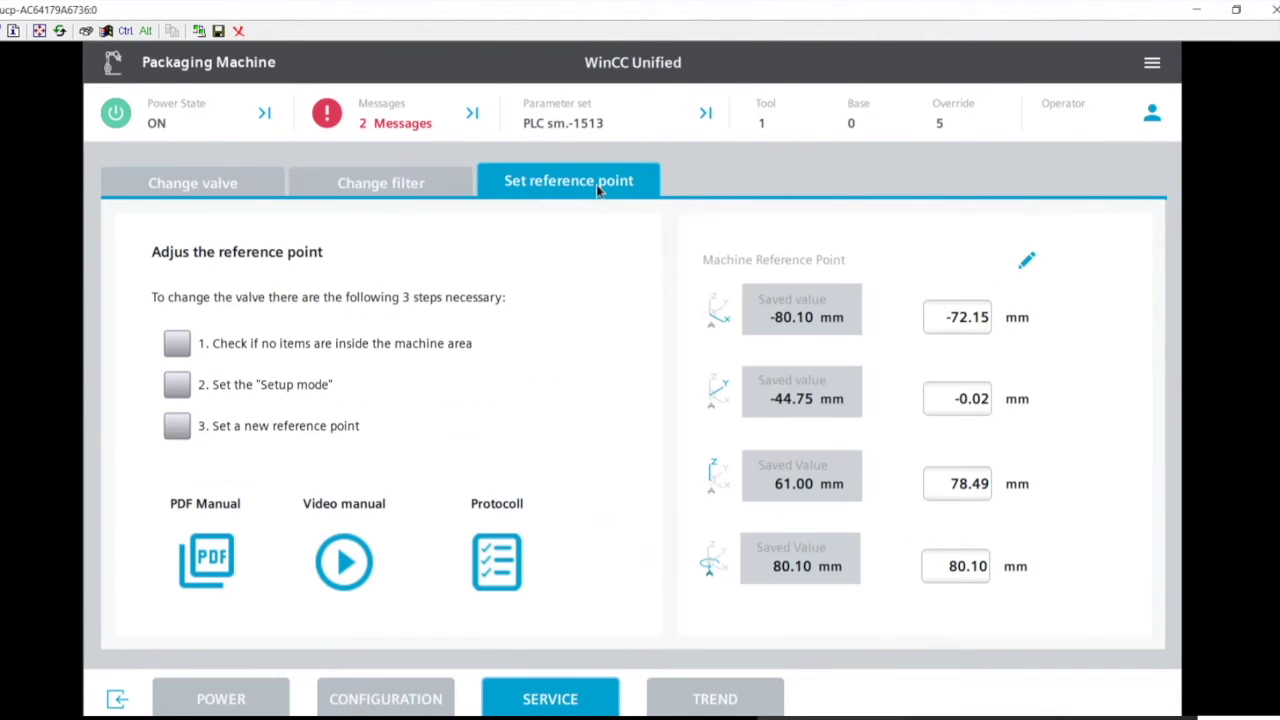
left_click(214, 173)
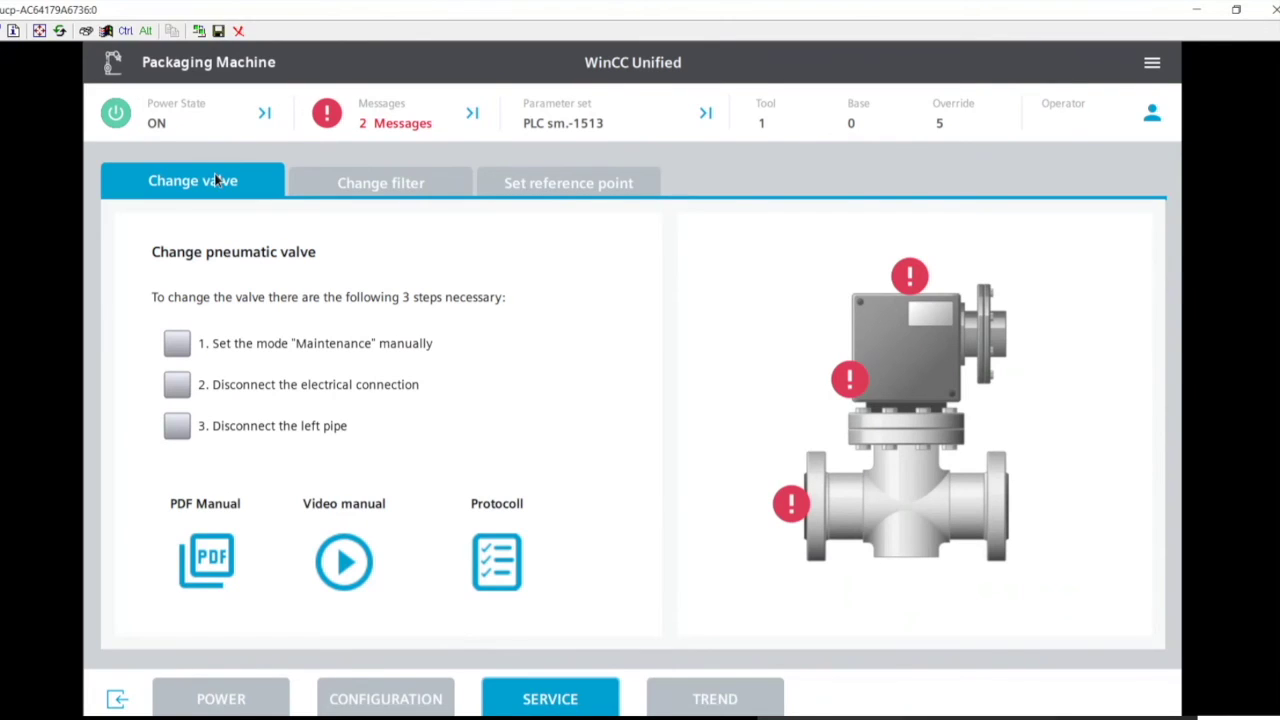
left_click(178, 348)
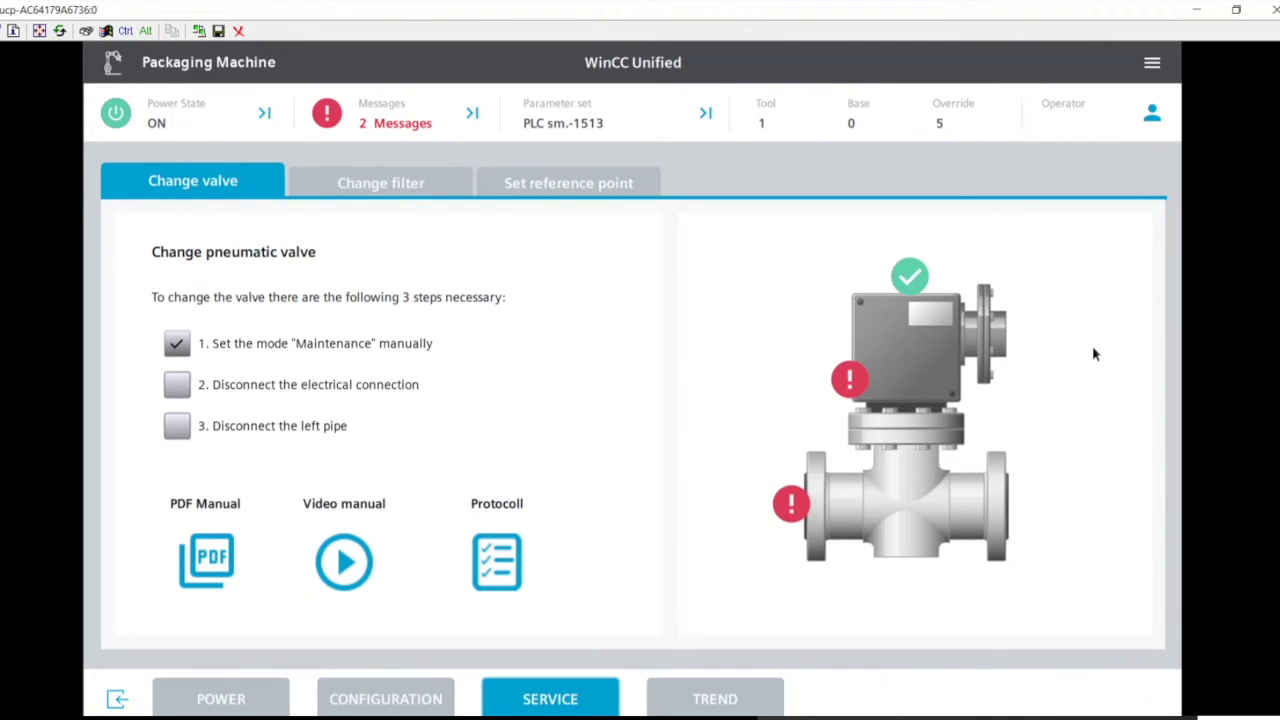
- Tick the electrical and left pipe disconnection steps, then open the valve's PDF Manual
left_click(177, 386)
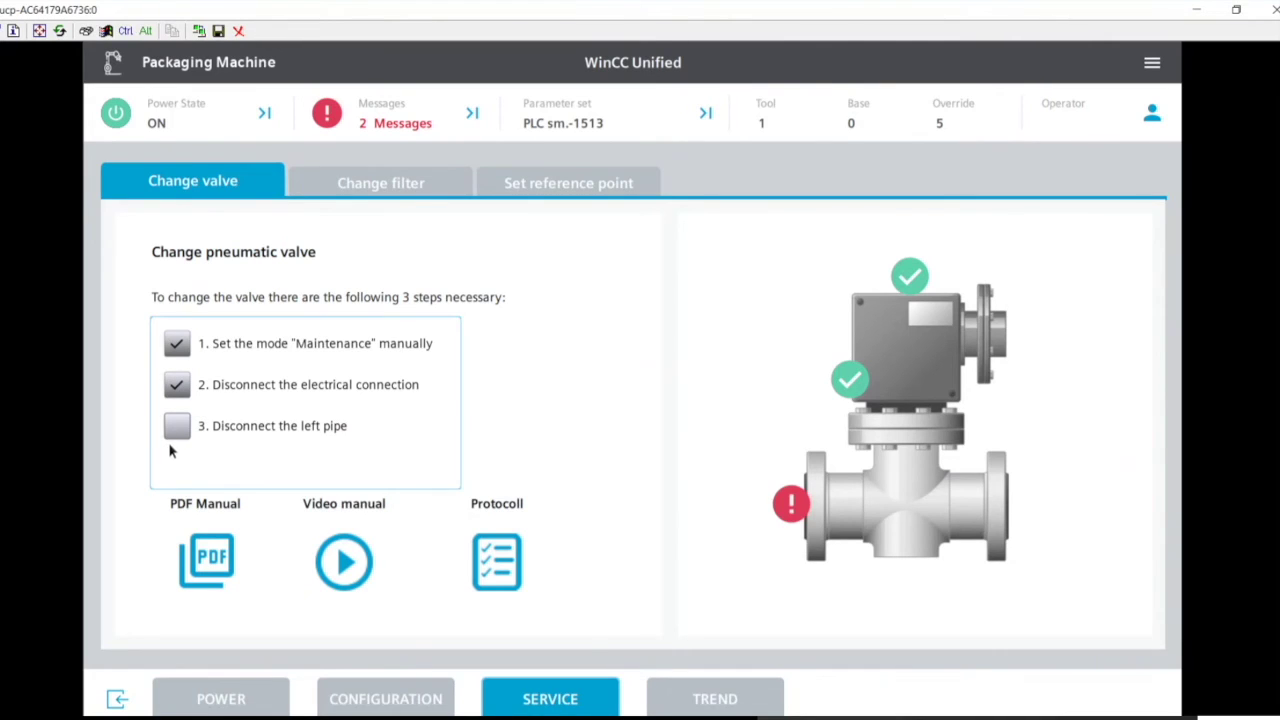
left_click(179, 429)
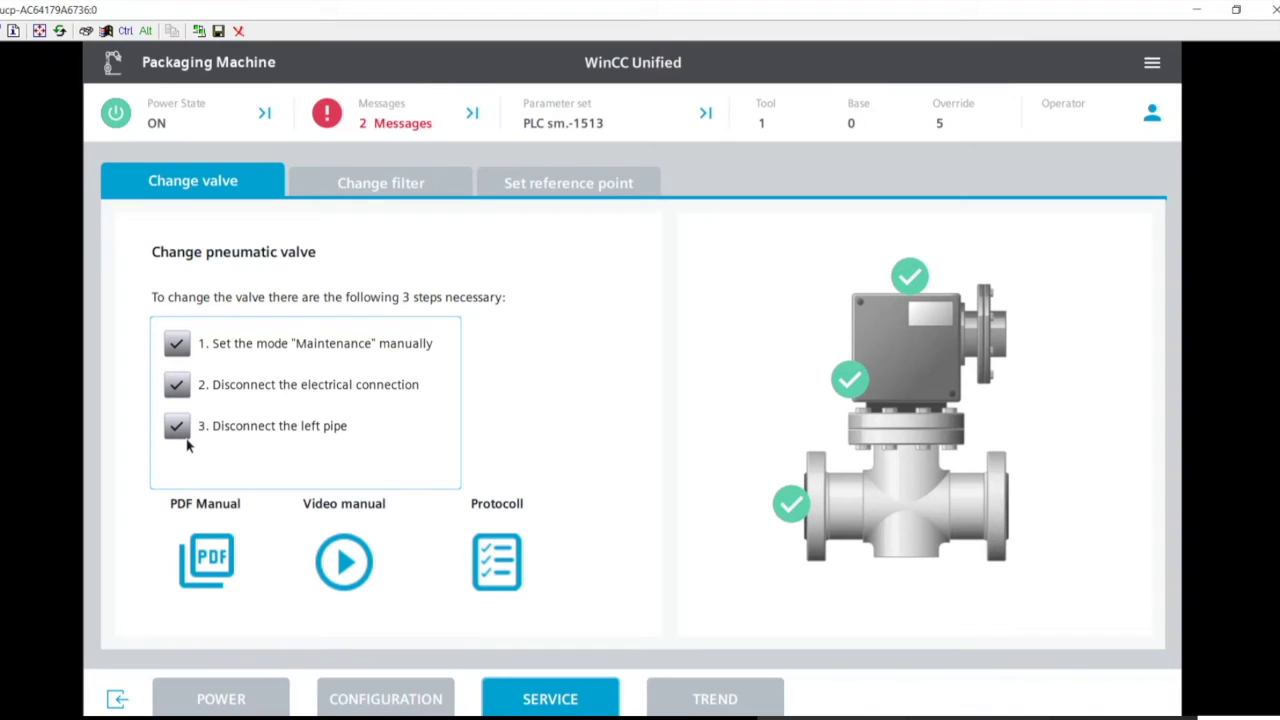
left_click(216, 569)
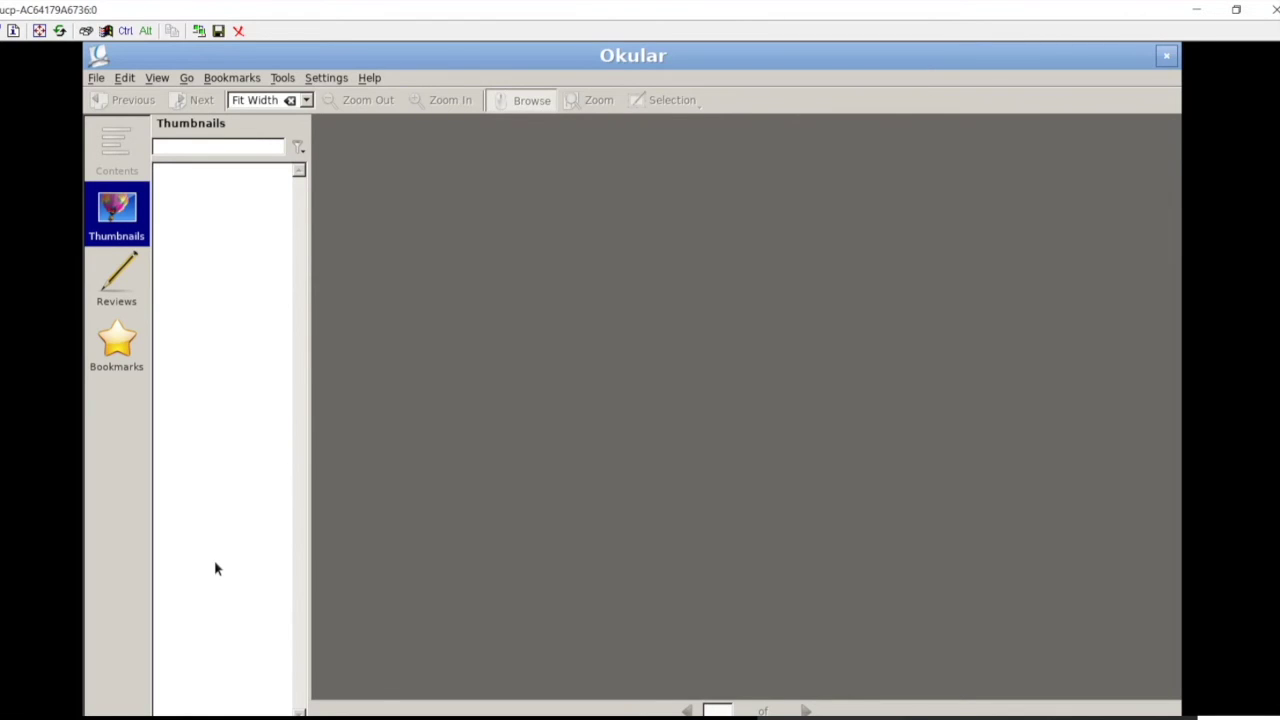
- Close the empty Okular viewer, reopen the PDF Manual, and close Okular again
left_click(1167, 56)
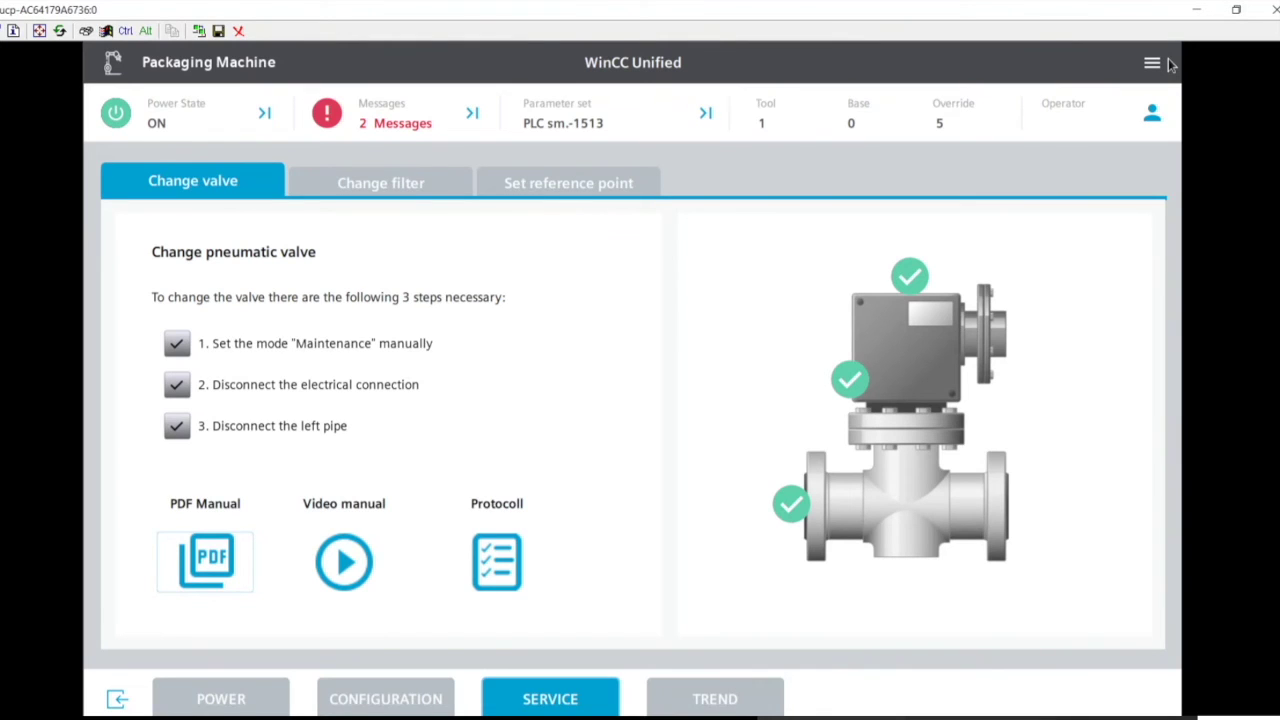
left_click(210, 584)
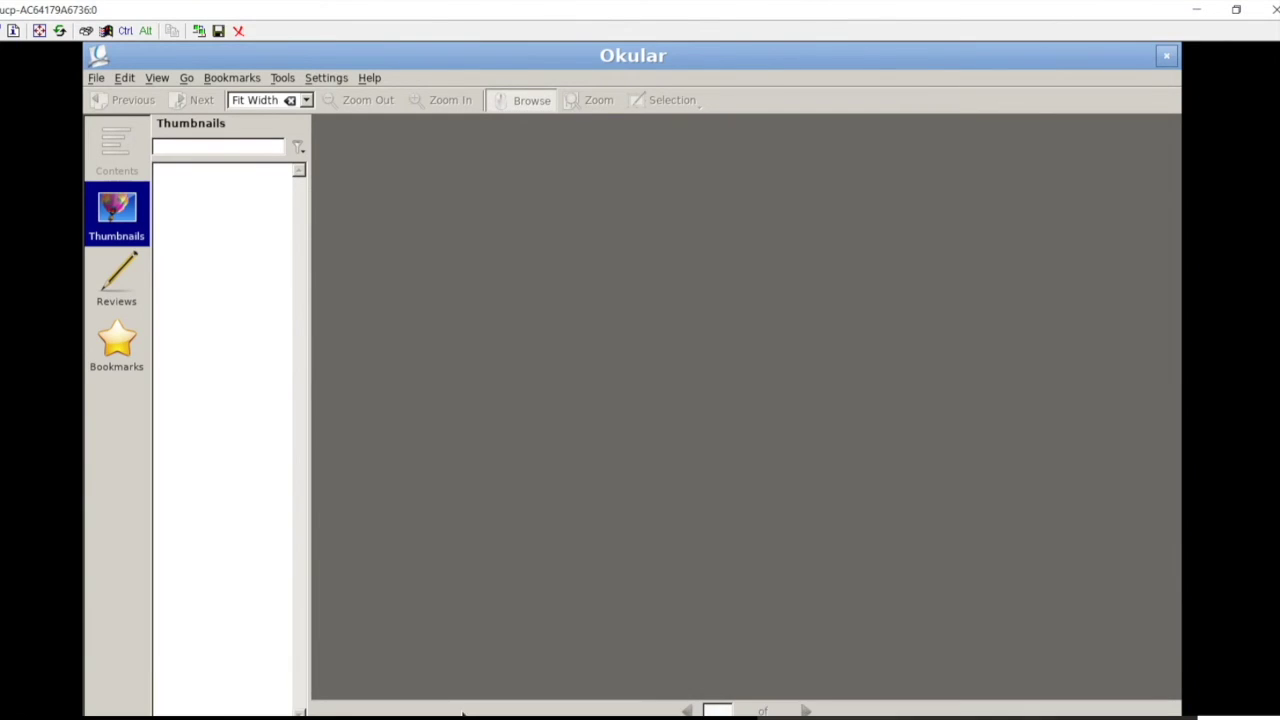
mouse_move(462, 712)
left_click(1167, 56)
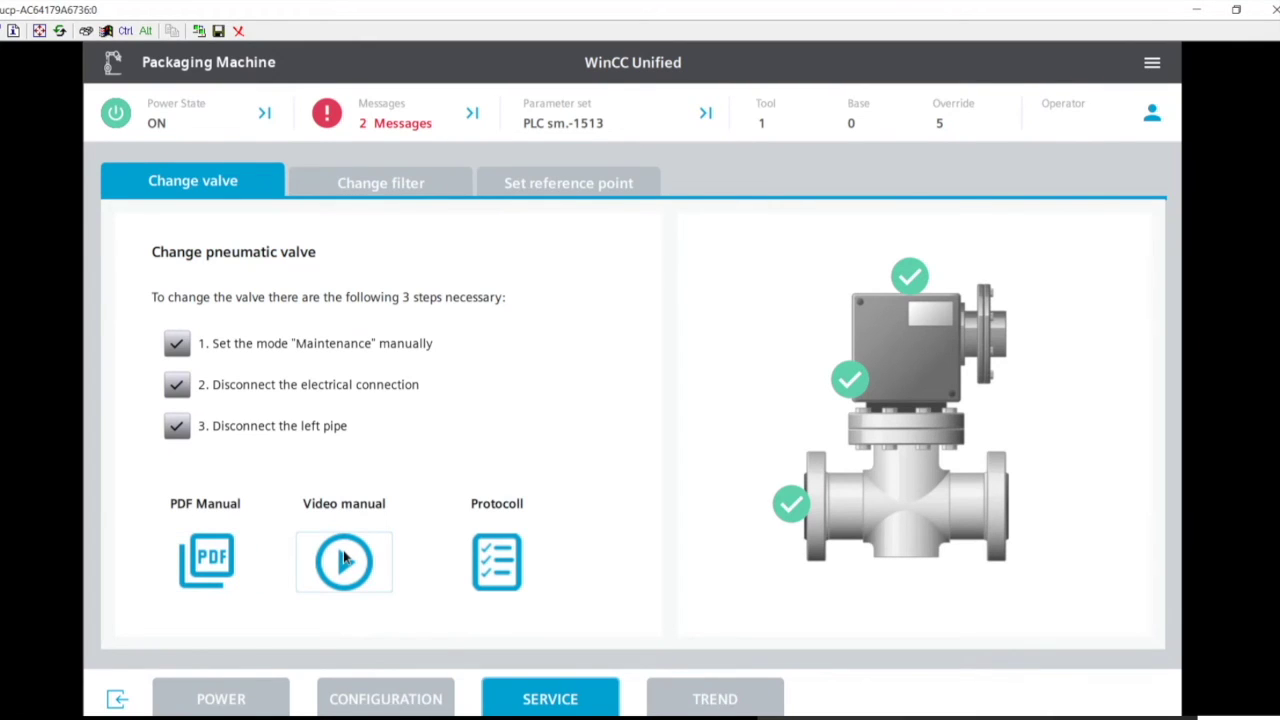
left_click(343, 560)
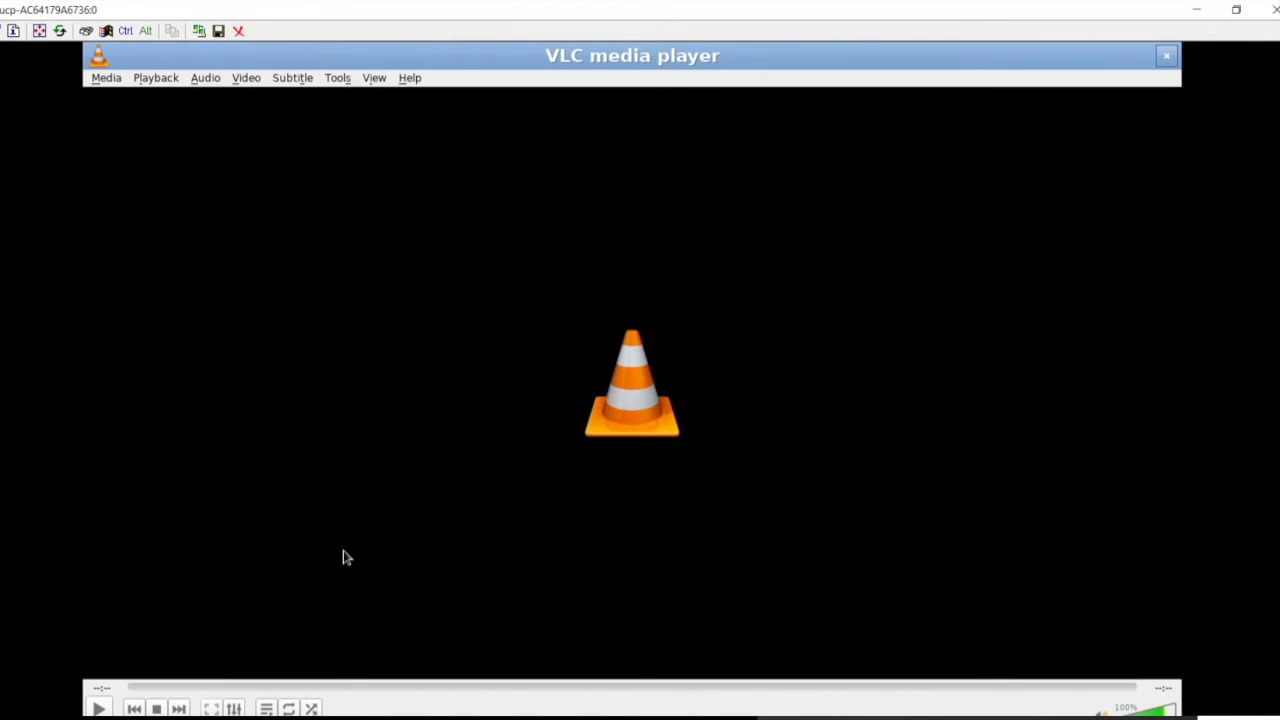
left_click(1170, 59)
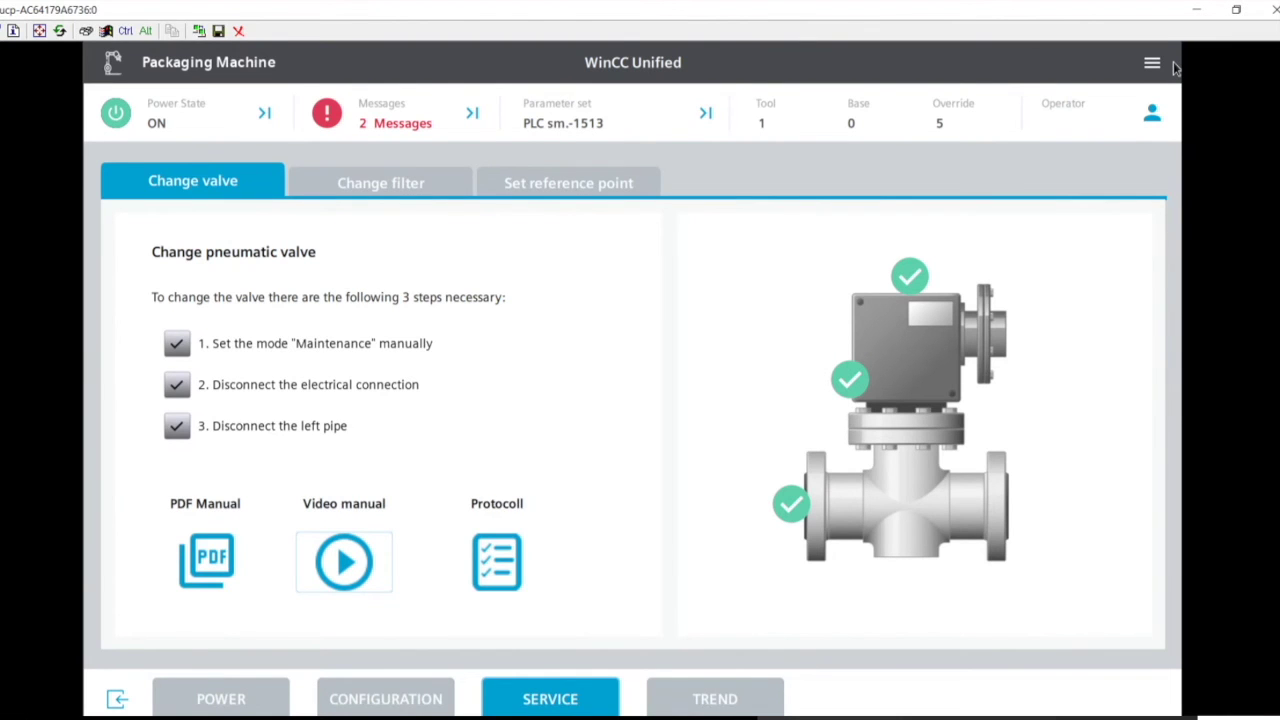
left_click(725, 703)
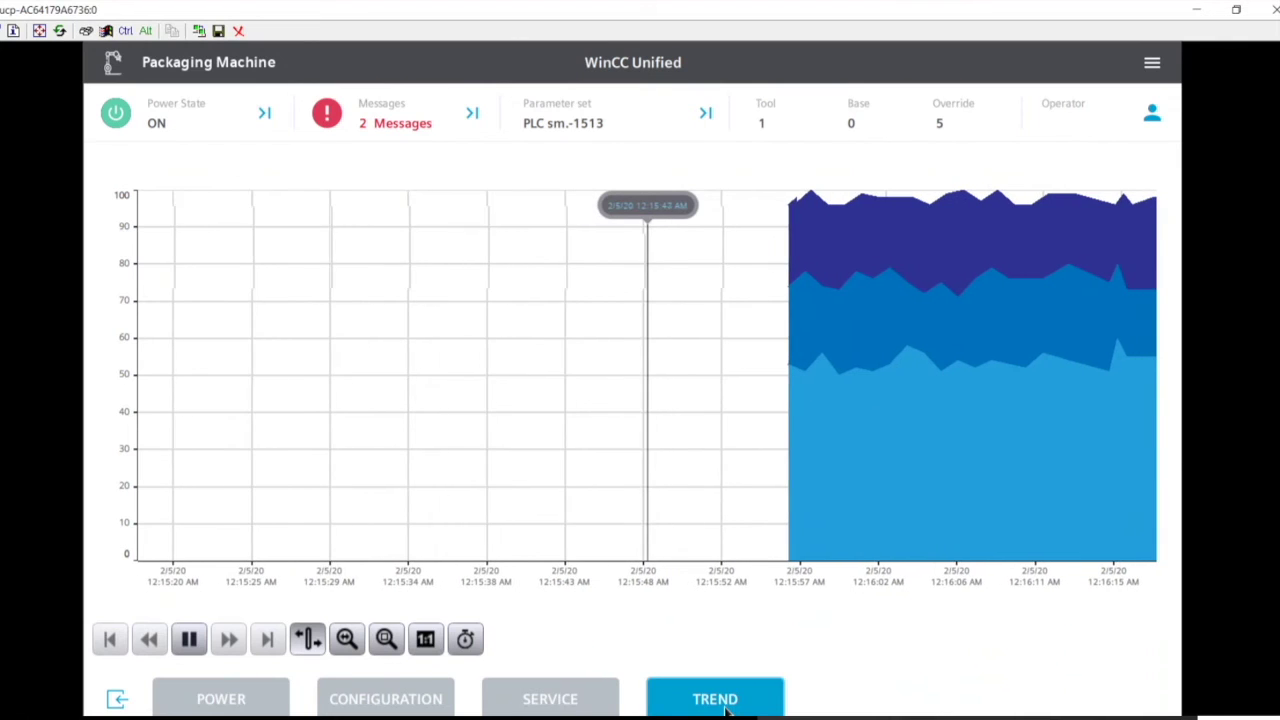
left_click(550, 699)
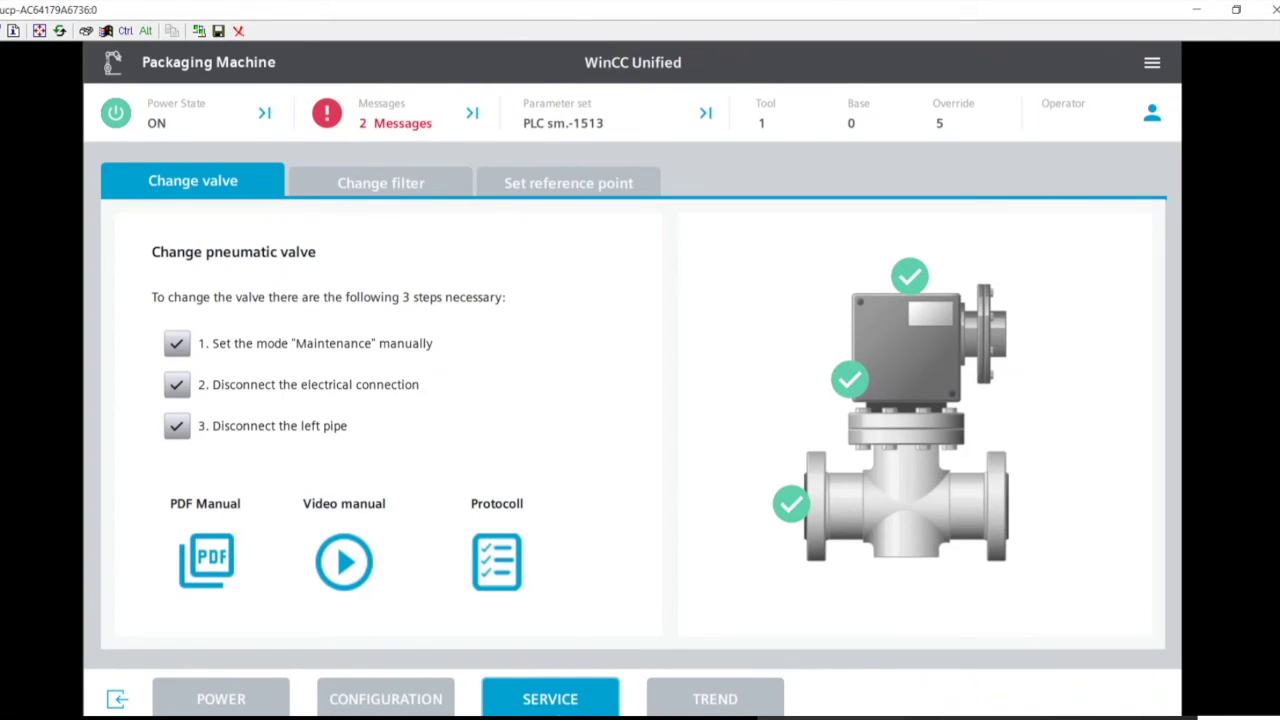
- Move via Change filter to the Set reference point page and bring up the main menu
left_click(417, 198)
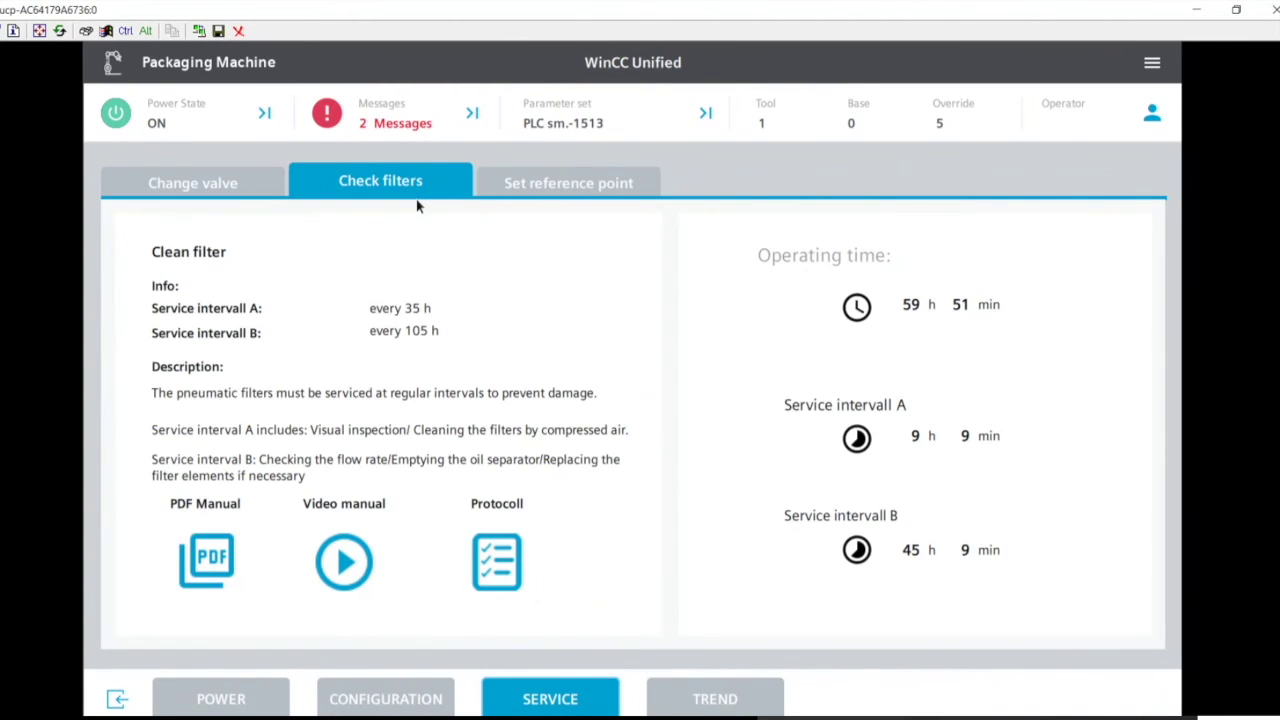
left_click(586, 192)
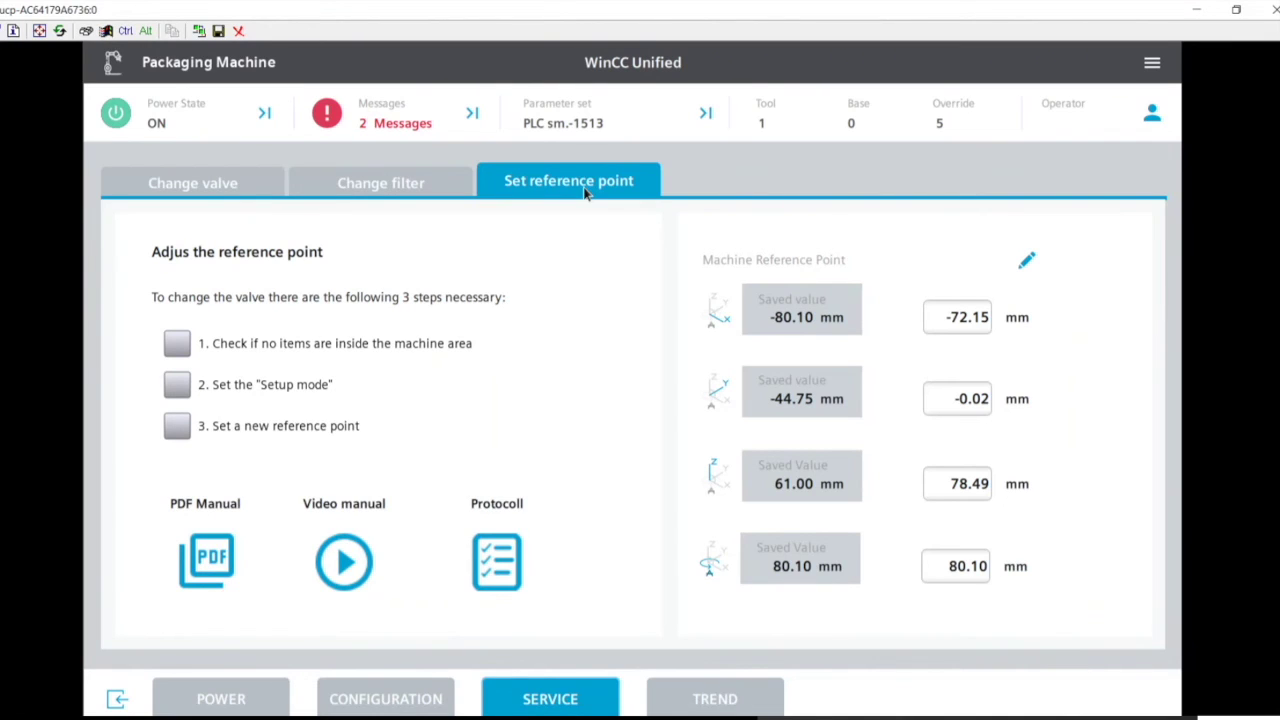
left_click(1152, 62)
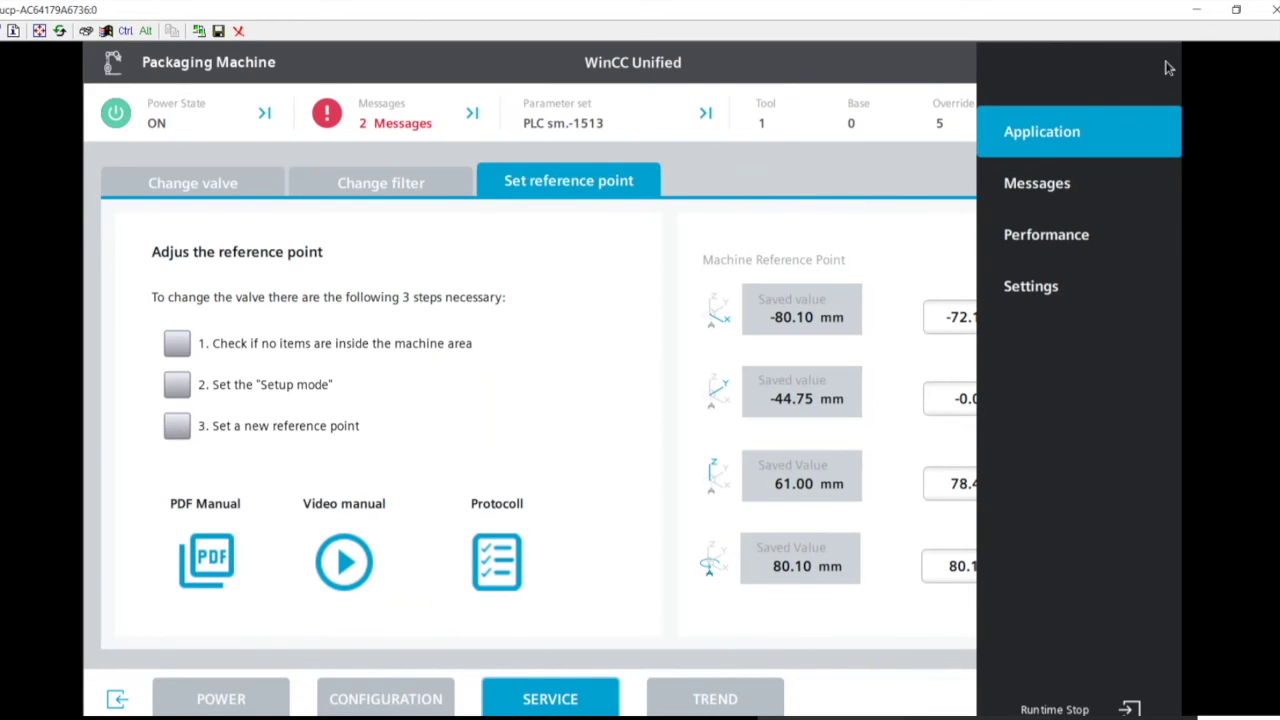
- Use the main menu to visit the Application, Messages, and Performance screens in turn
left_click(1058, 141)
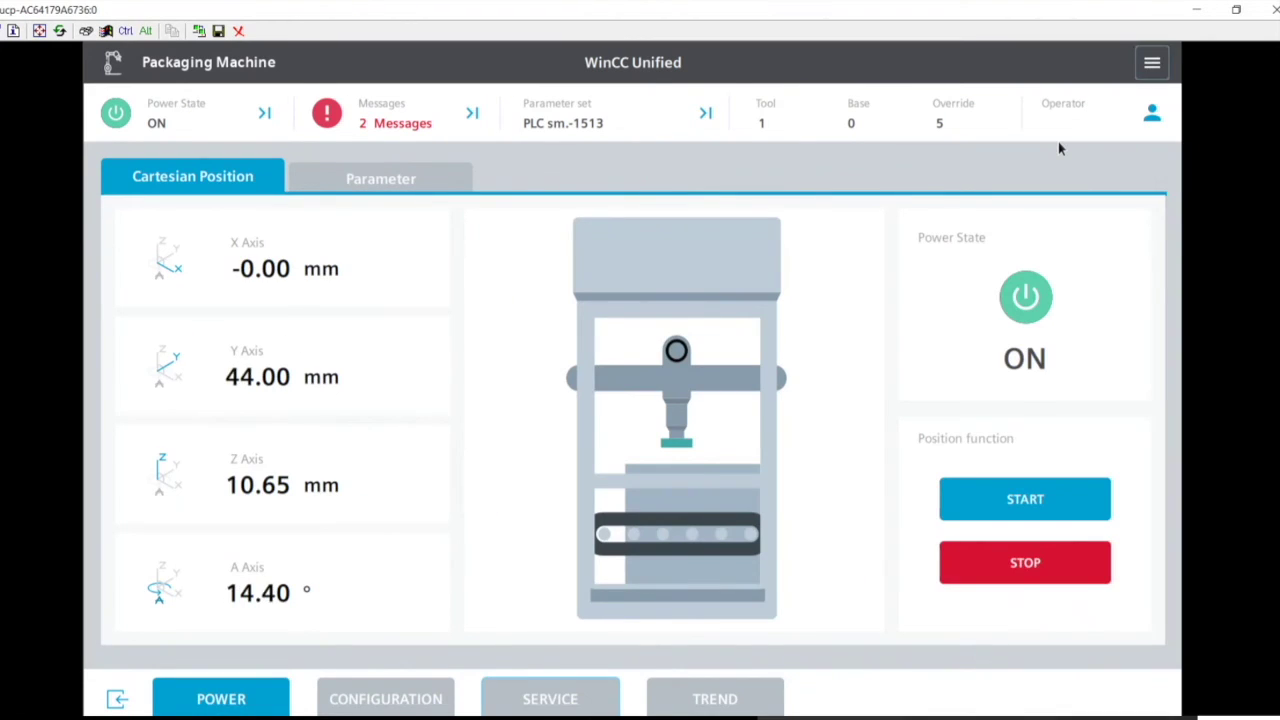
left_click(1163, 66)
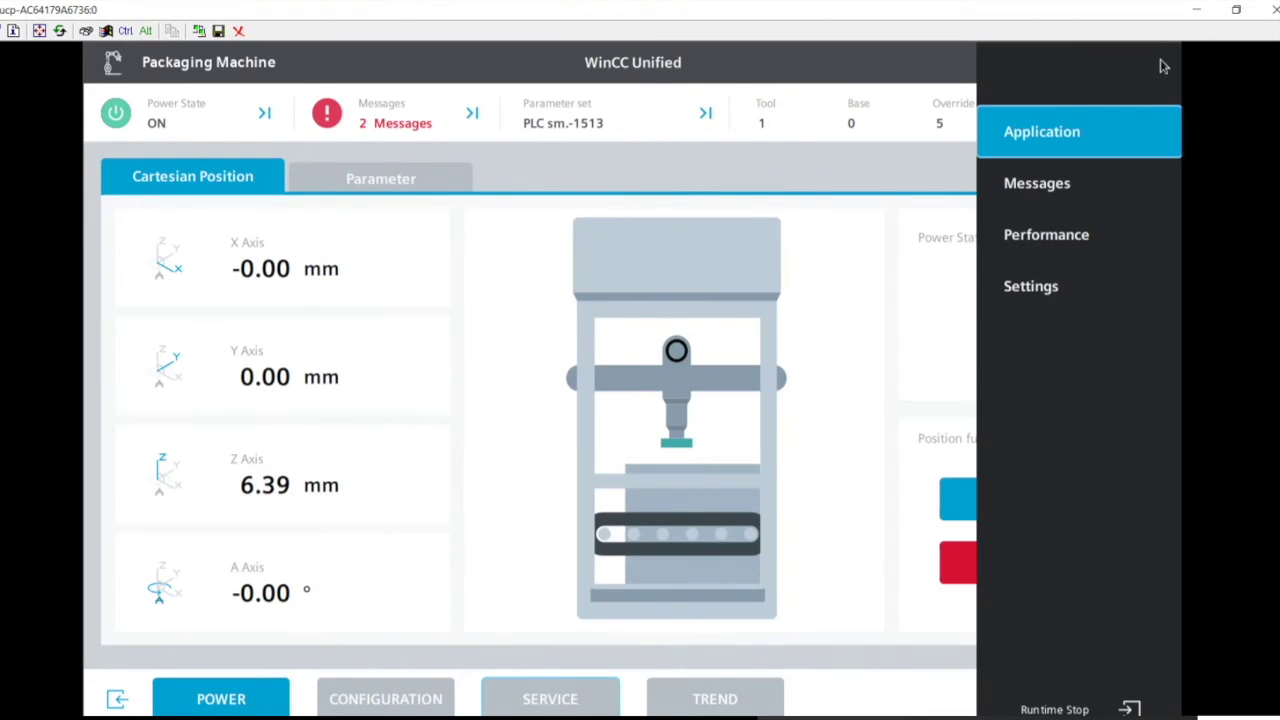
left_click(1052, 199)
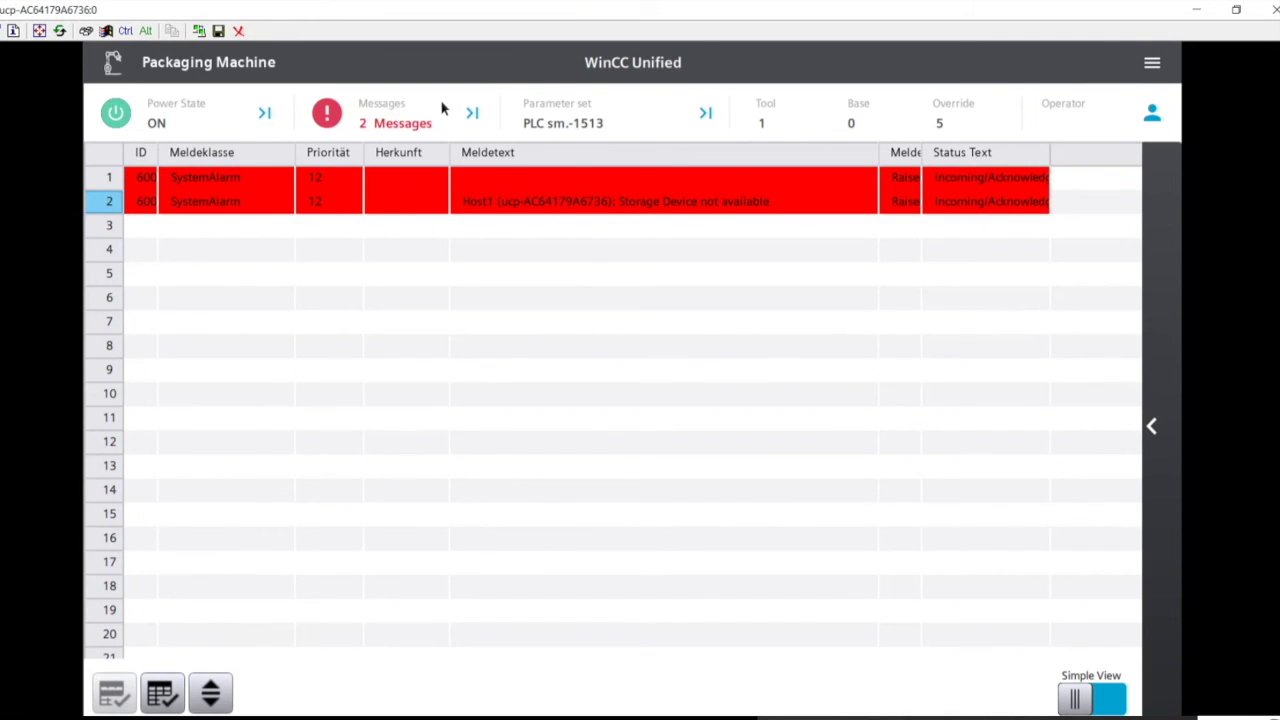
left_click(1154, 70)
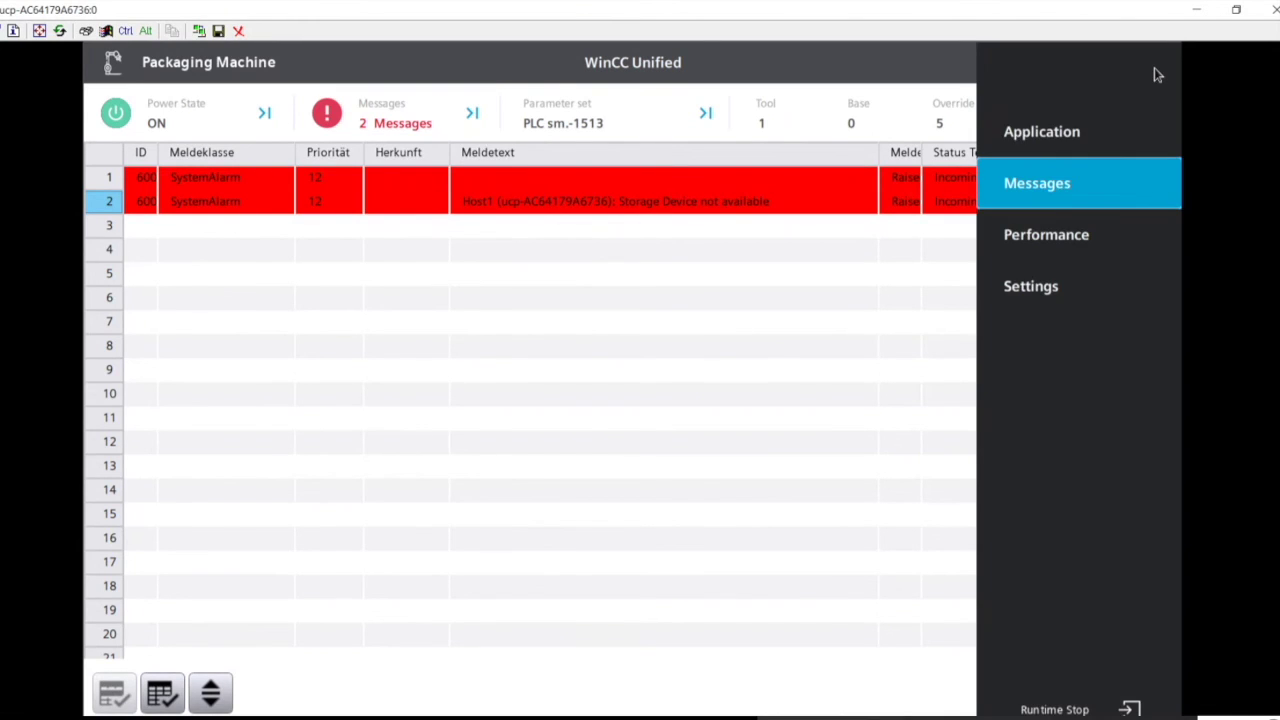
left_click(1077, 247)
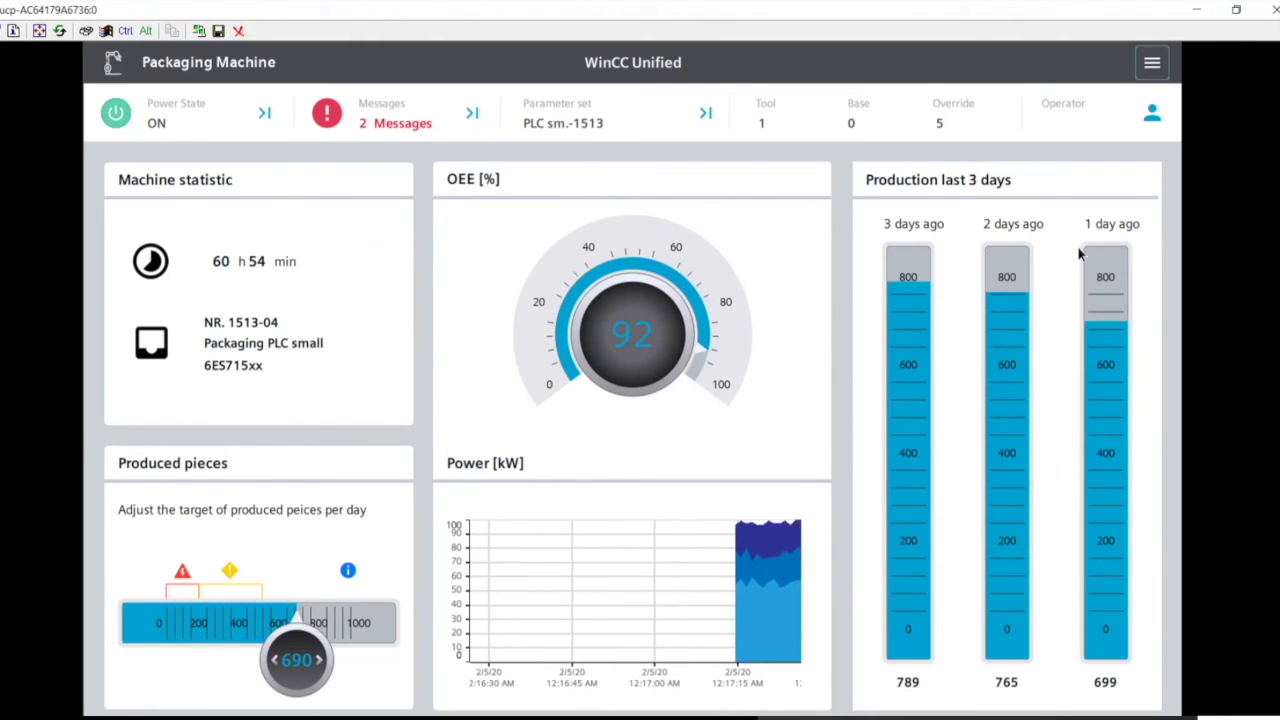
- Set the Produced pieces target to 1000, dismiss the warning popup, and open the main menu
left_click(209, 688)
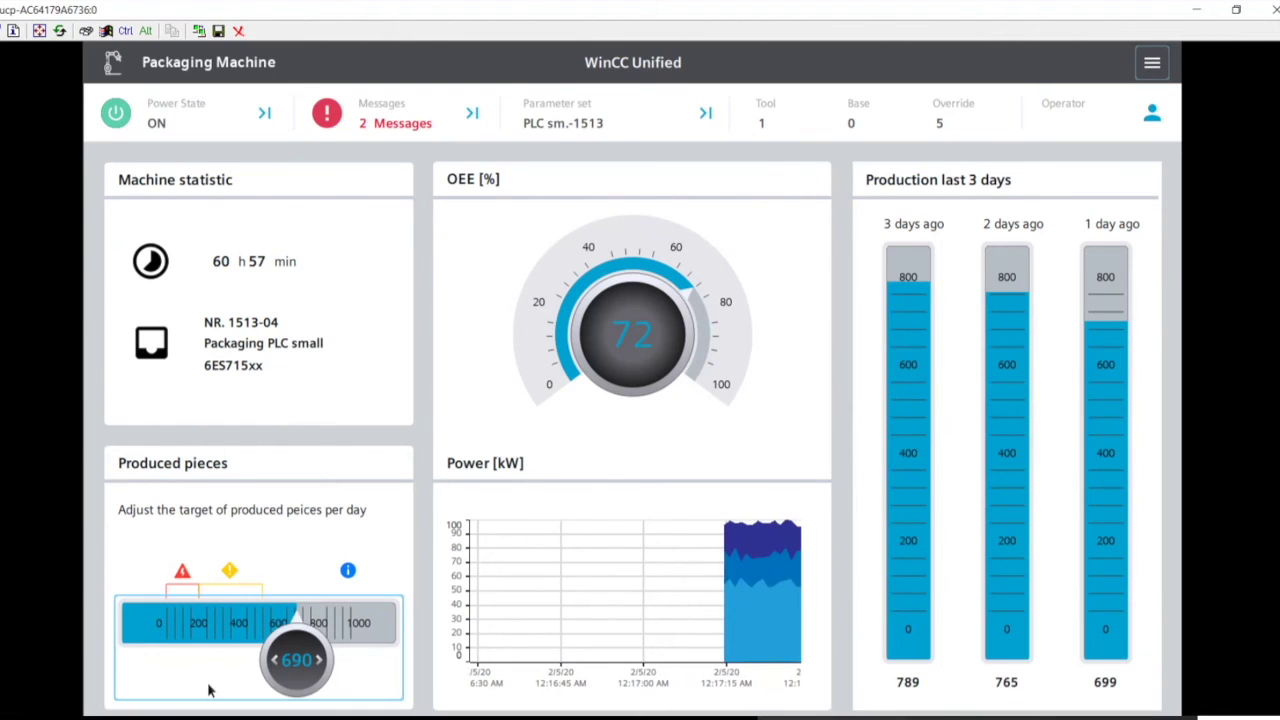
left_click_drag(295, 670, 400, 677)
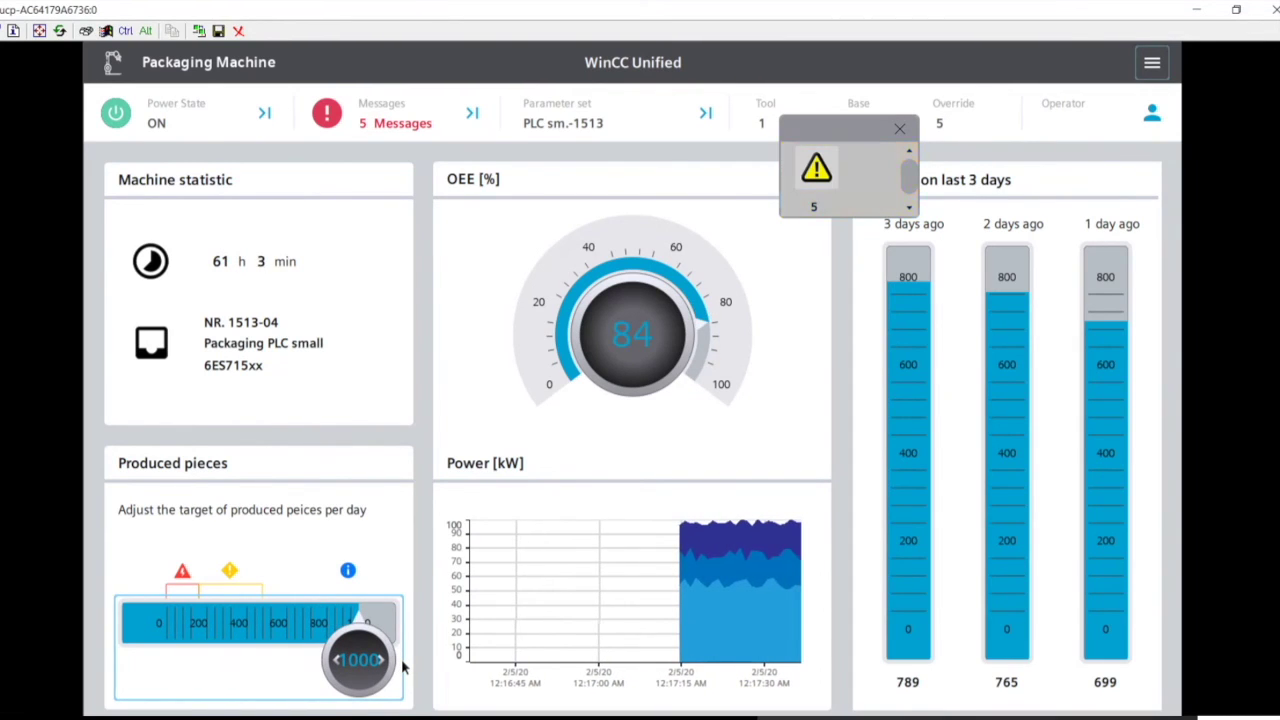
left_click(899, 128)
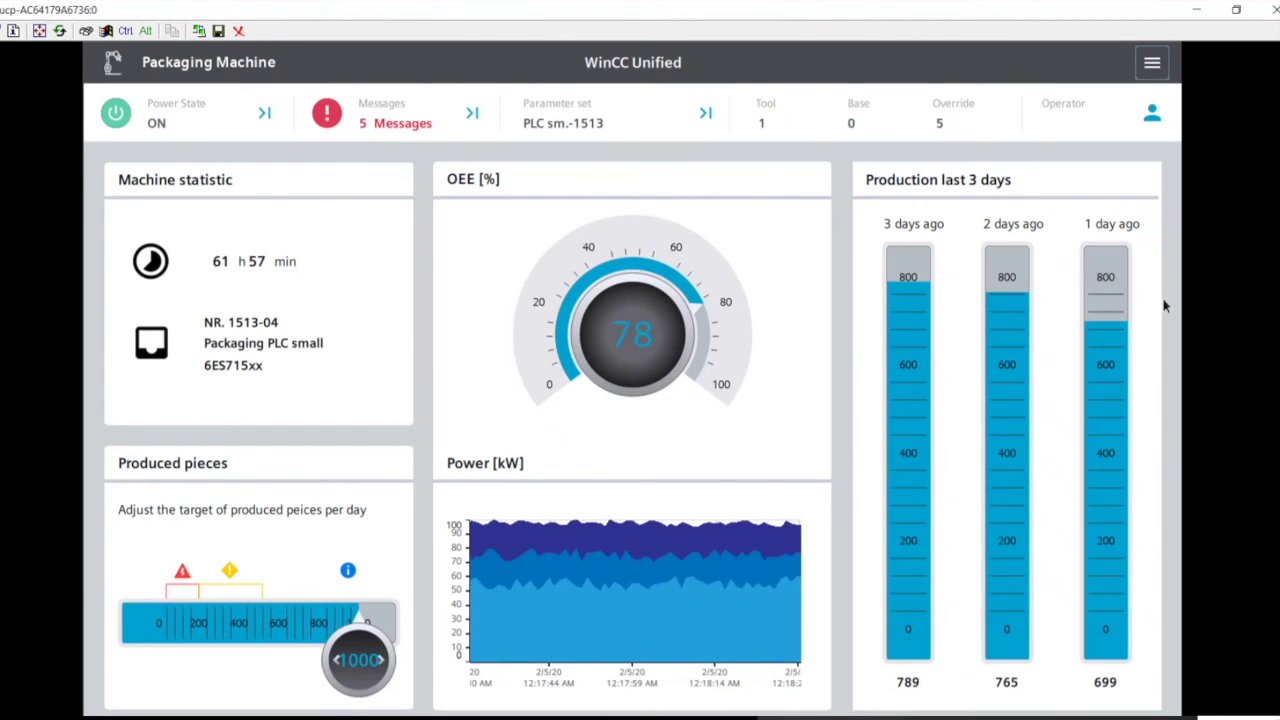
left_click(1158, 74)
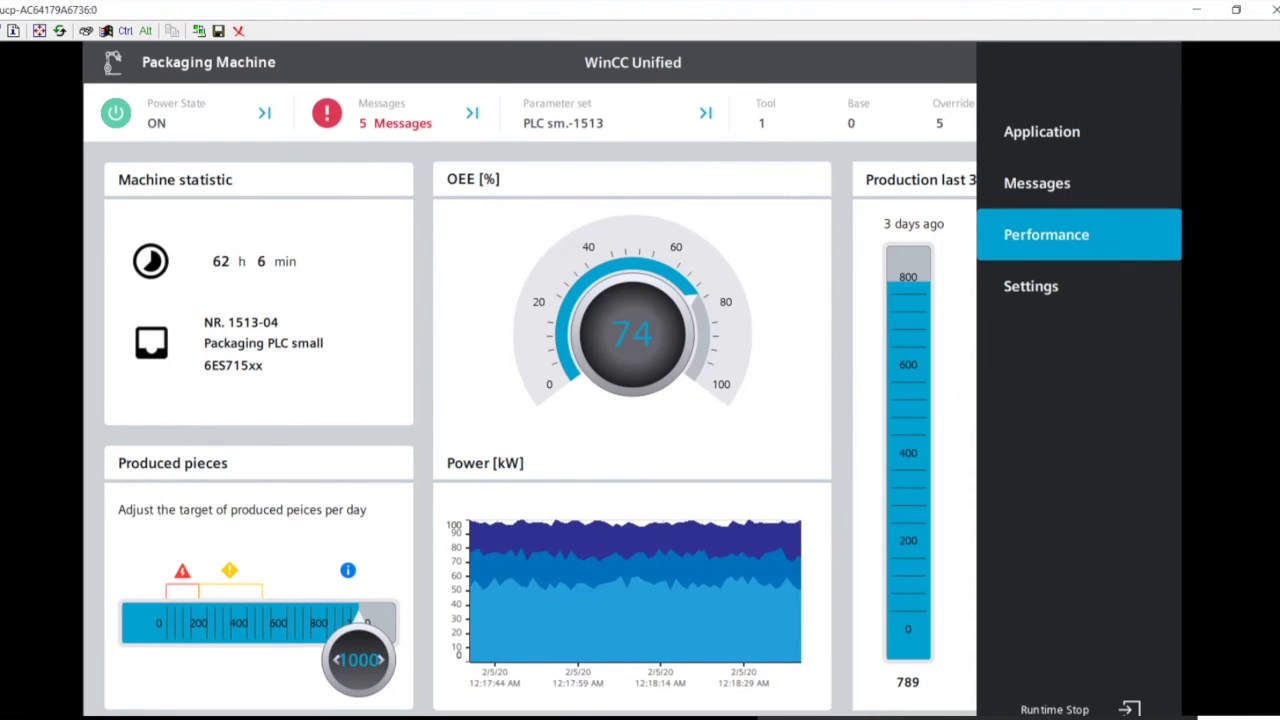
mouse_move(318, 706)
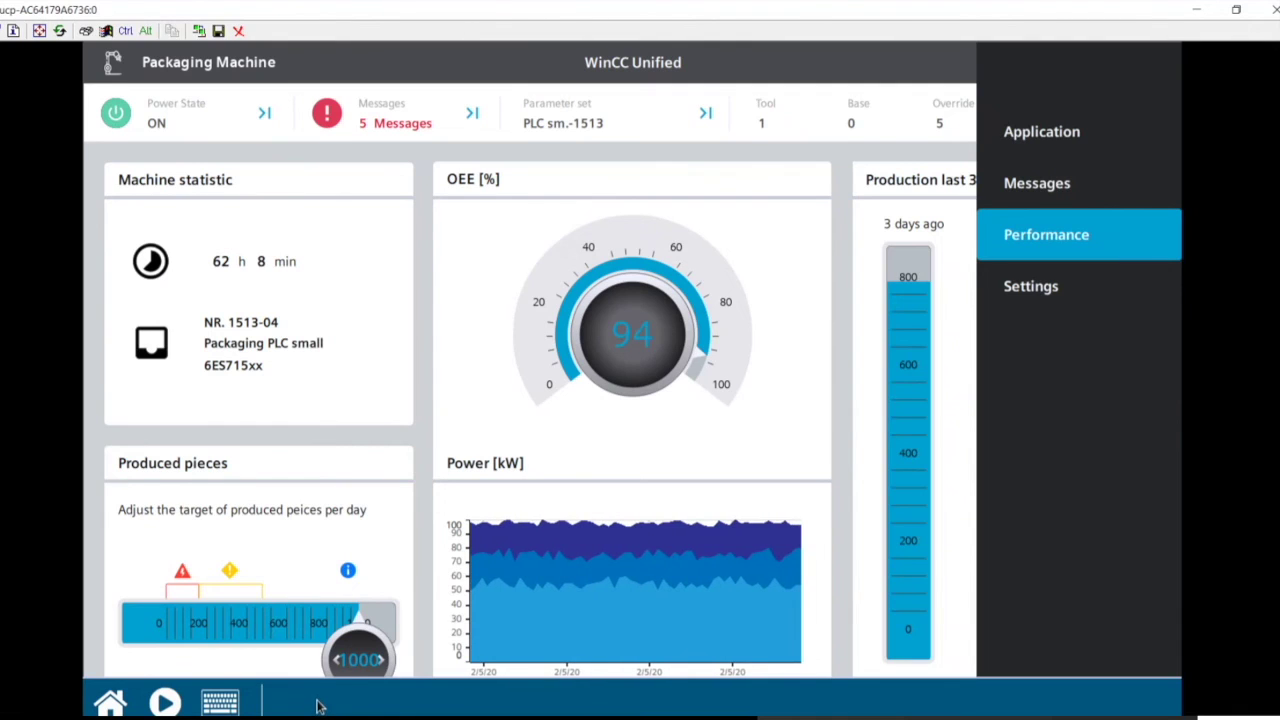
- Exit the runtime to the Control Panel and open the System Properties tile
left_click(108, 705)
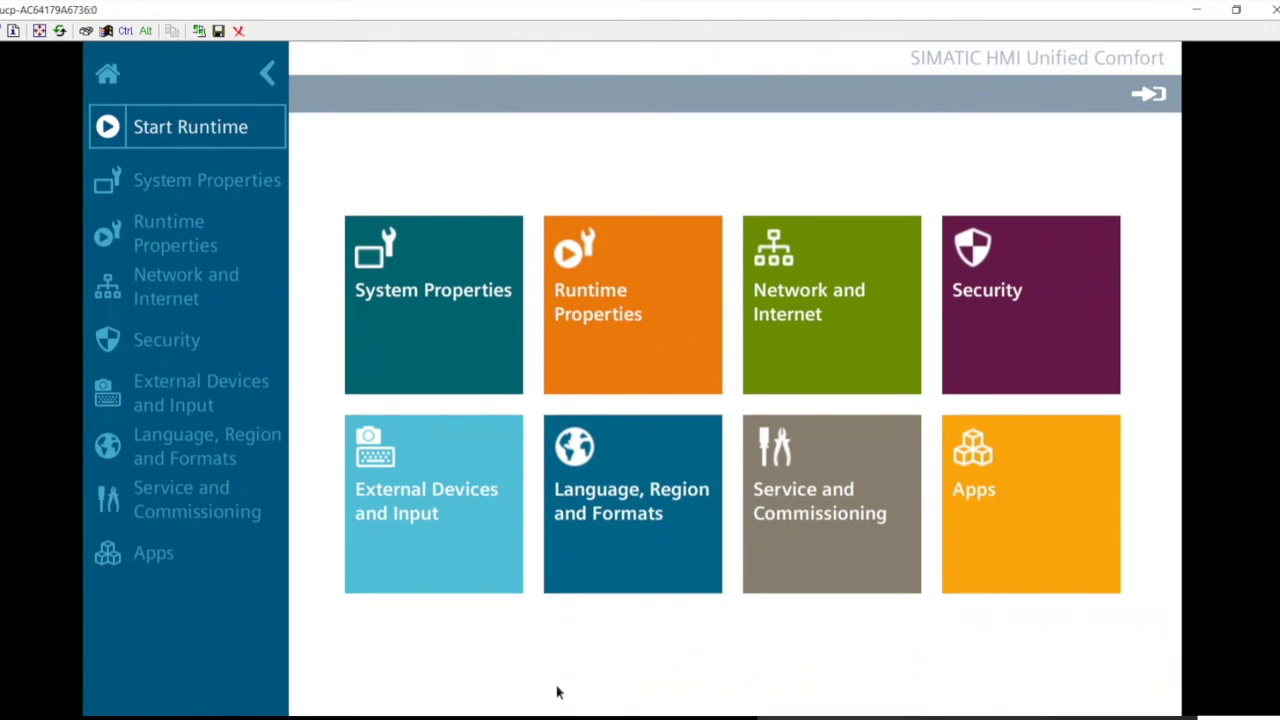
scroll(224, 642, "up", 2)
scroll(222, 643, "down", 1)
left_click(453, 338)
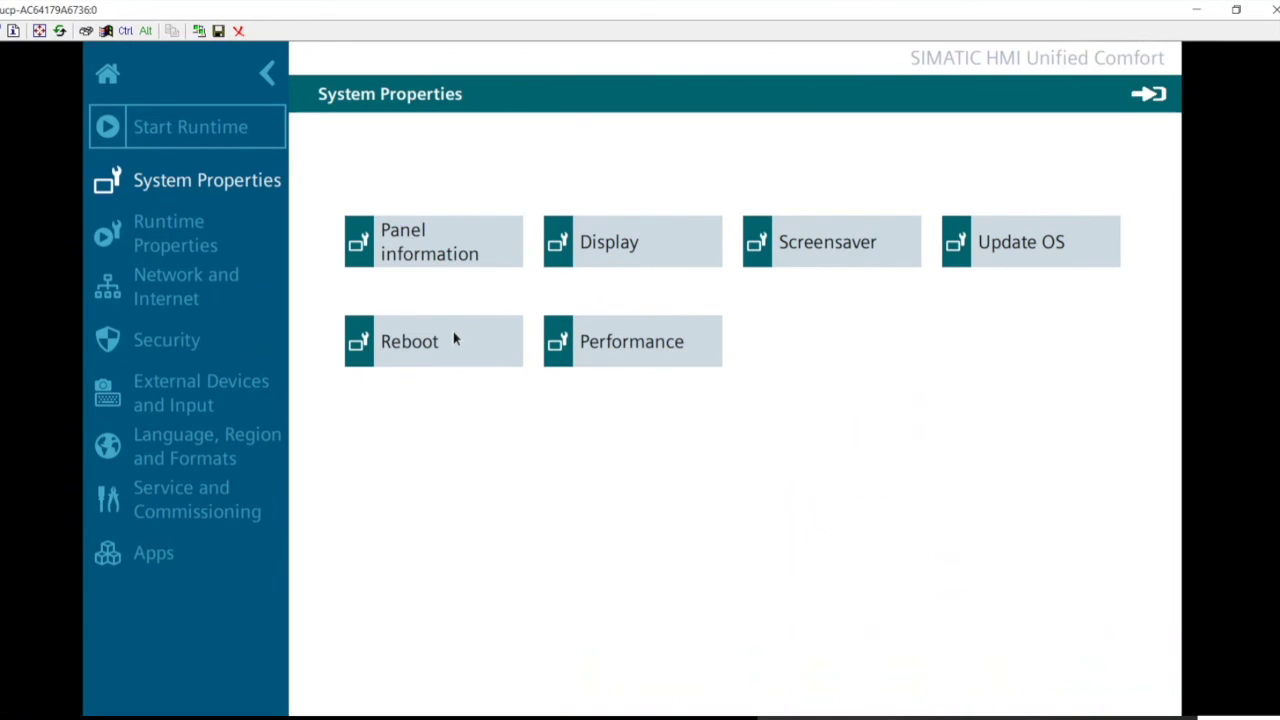
left_click(431, 272)
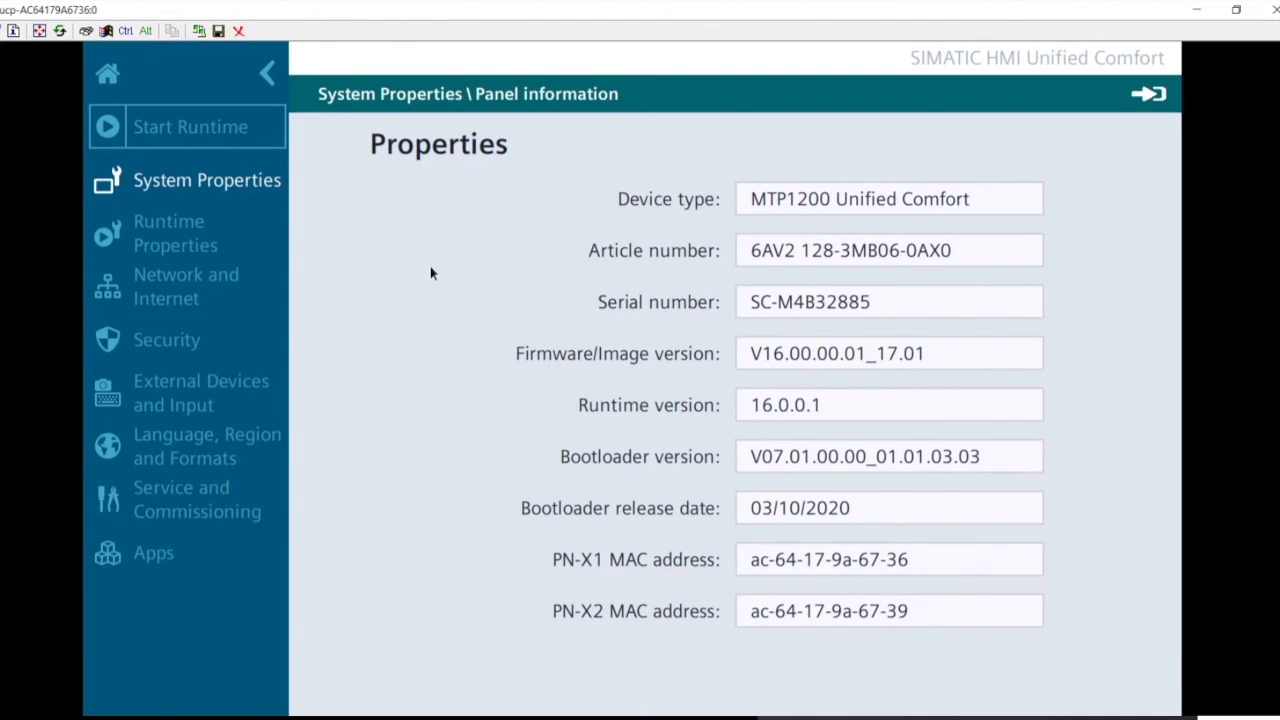
left_click(213, 186)
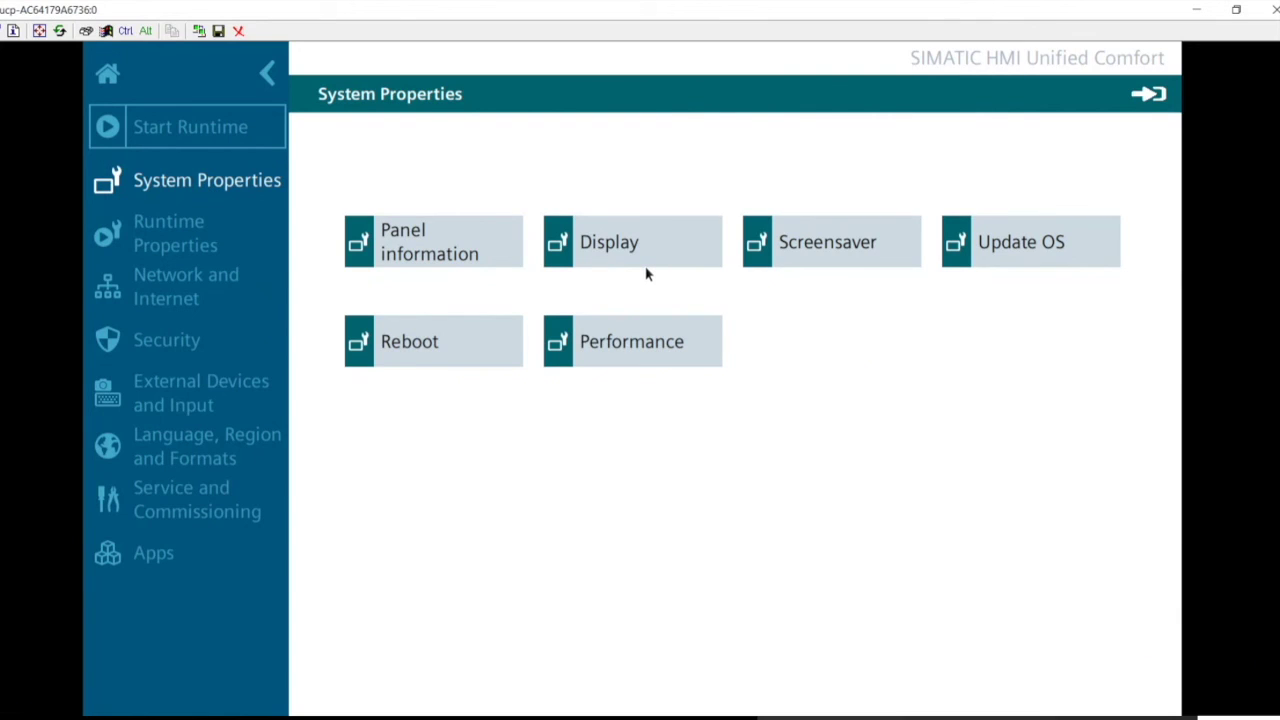
left_click(593, 249)
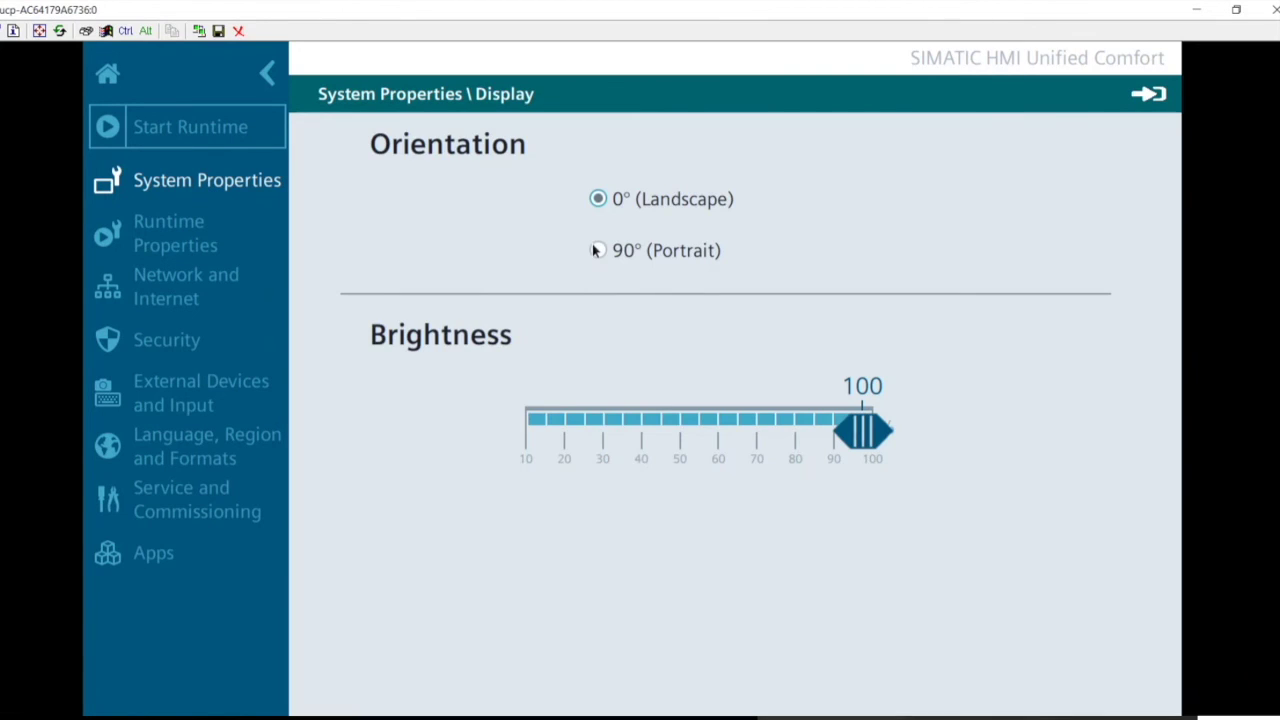
mouse_move(866, 450)
left_mouse_down()
mouse_move(611, 473)
mouse_move(860, 467)
left_mouse_up()
left_click_drag(820, 456, 606, 463)
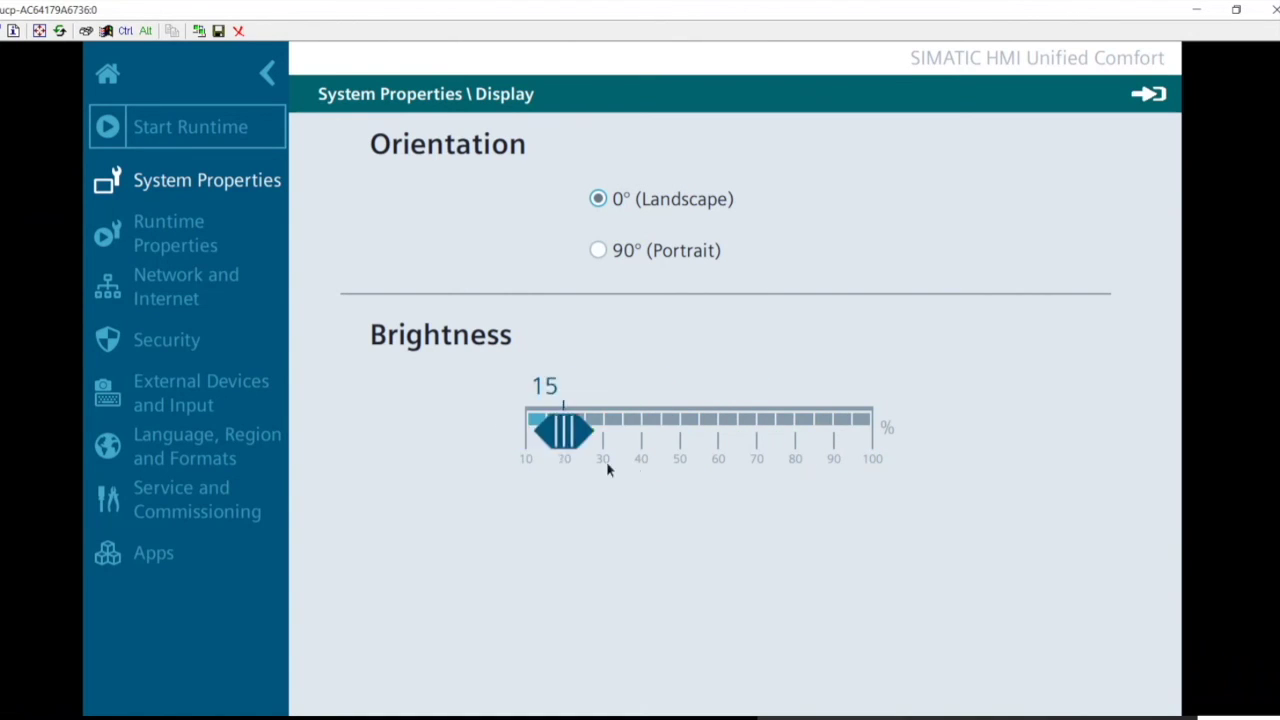
left_click(883, 452)
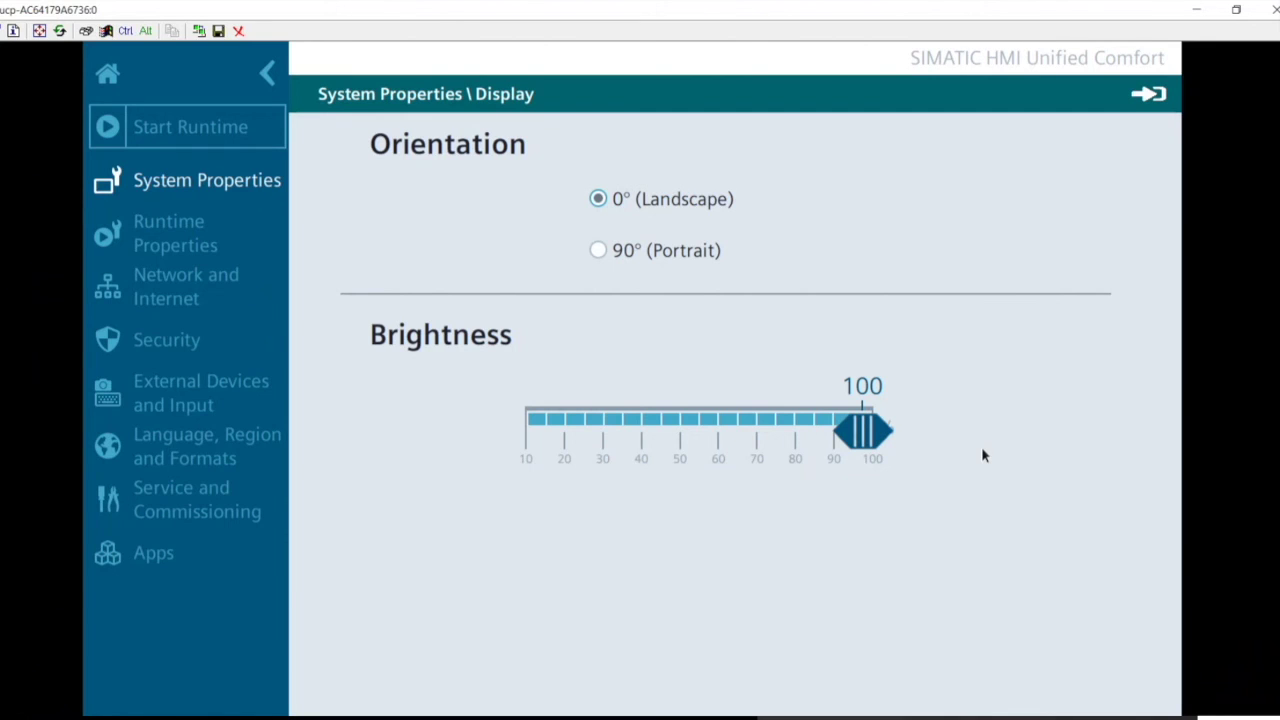
left_click(221, 196)
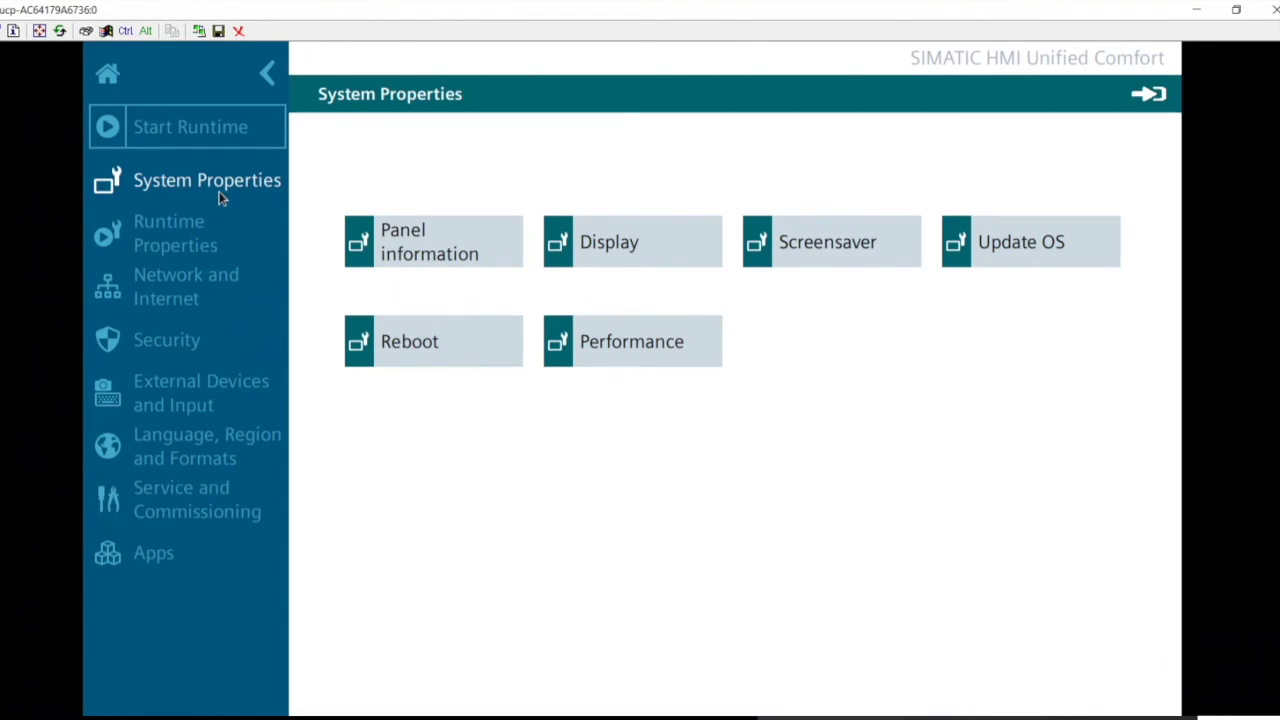
- Look over the Screensaver and Performance settings under System Properties
left_click(858, 258)
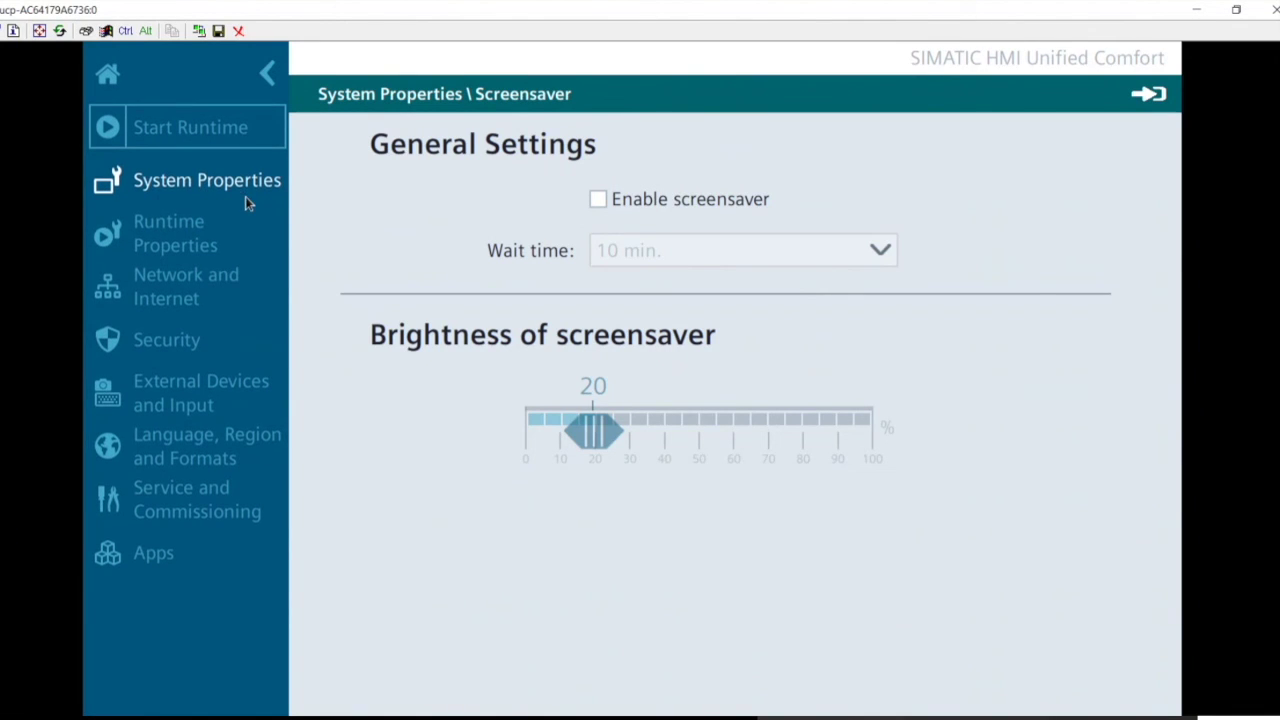
left_click(200, 190)
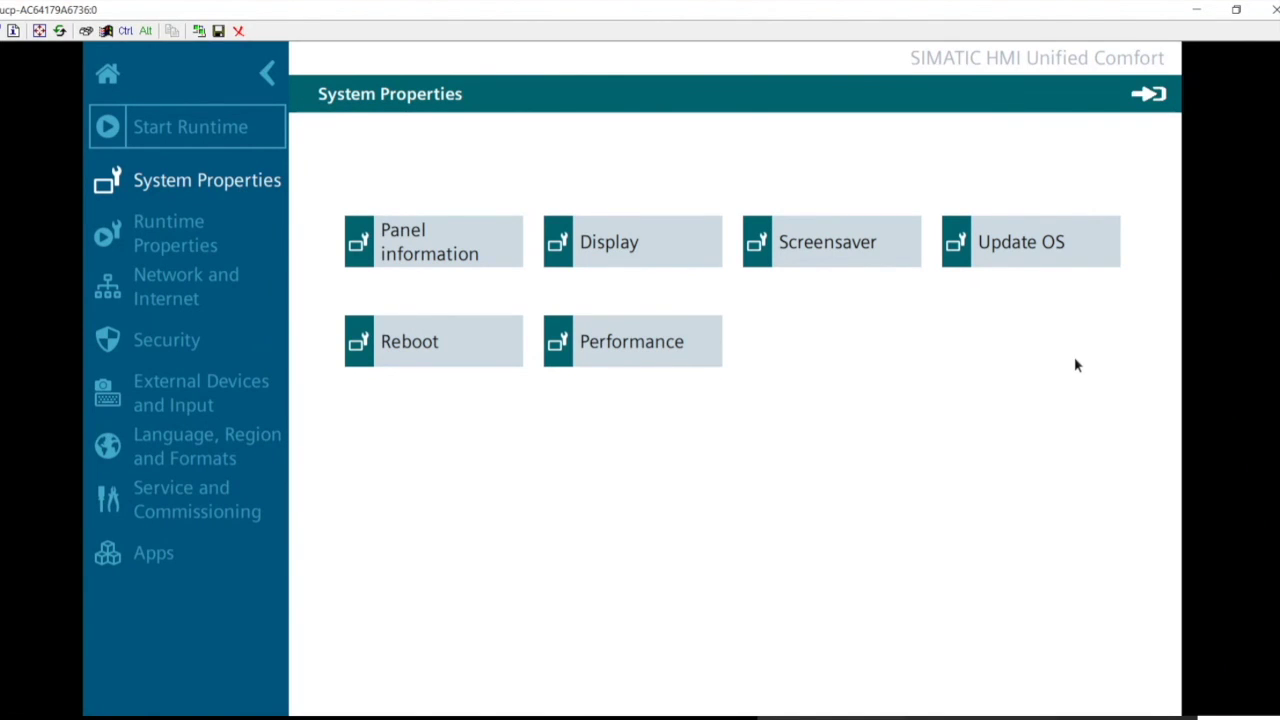
left_click(643, 344)
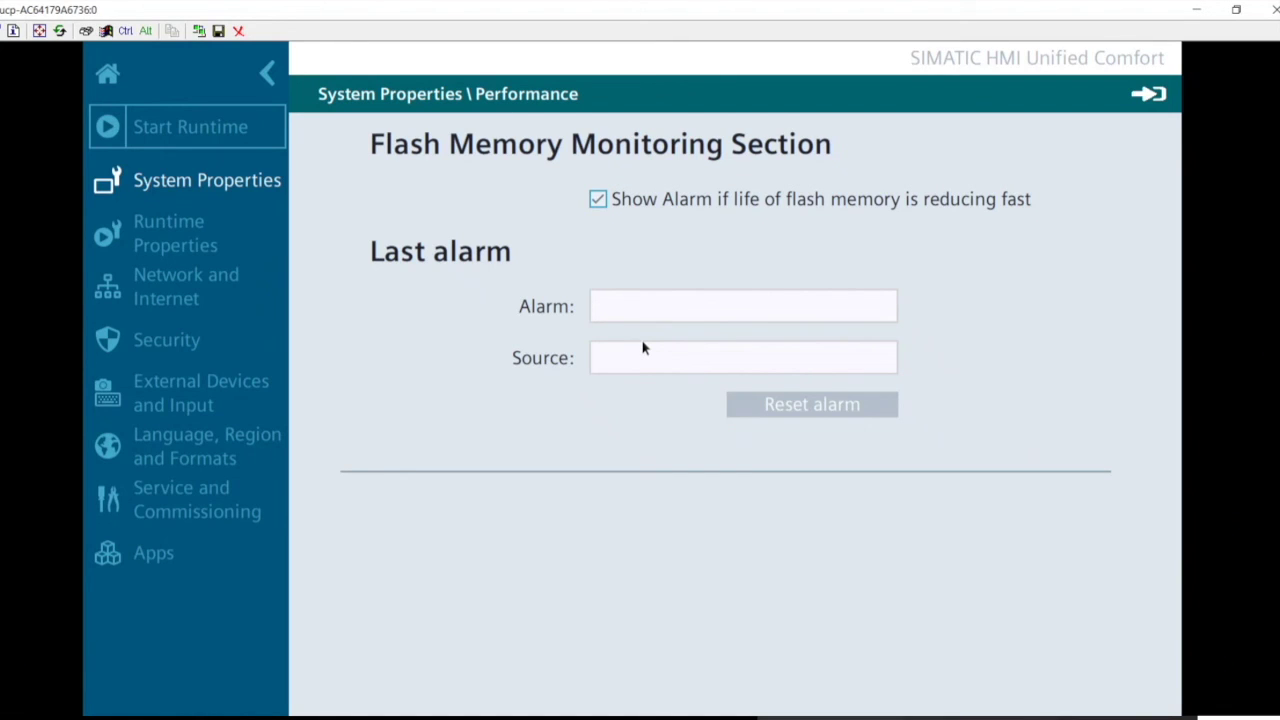
- Check Runtime Properties' Automatic runtime start and Alarm buffer pages, then go to Network and Internet
left_click(178, 248)
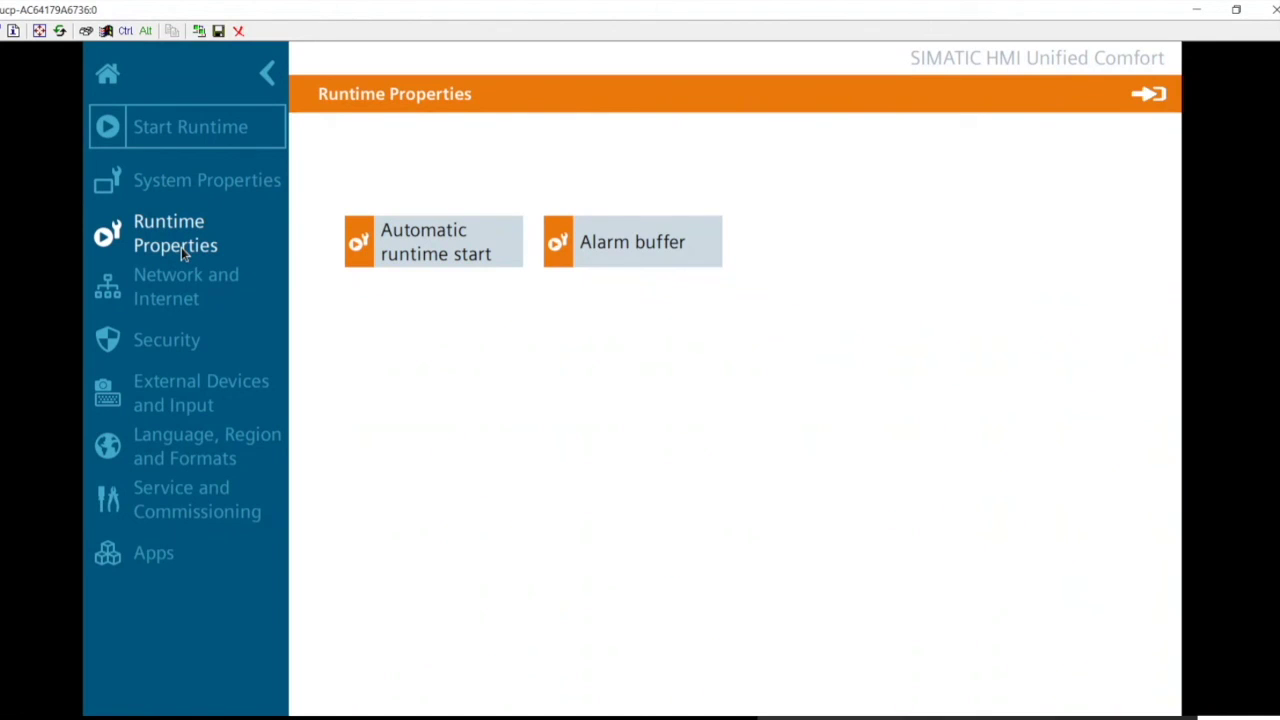
left_click(440, 255)
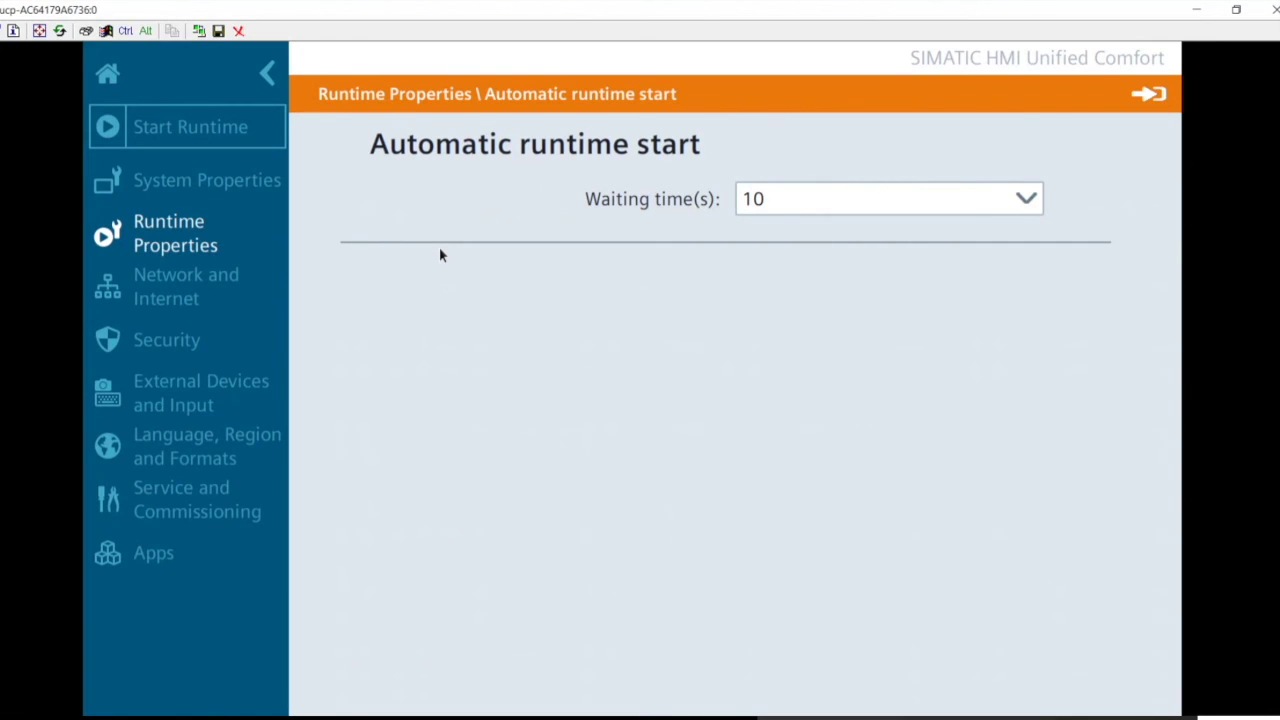
left_click(166, 233)
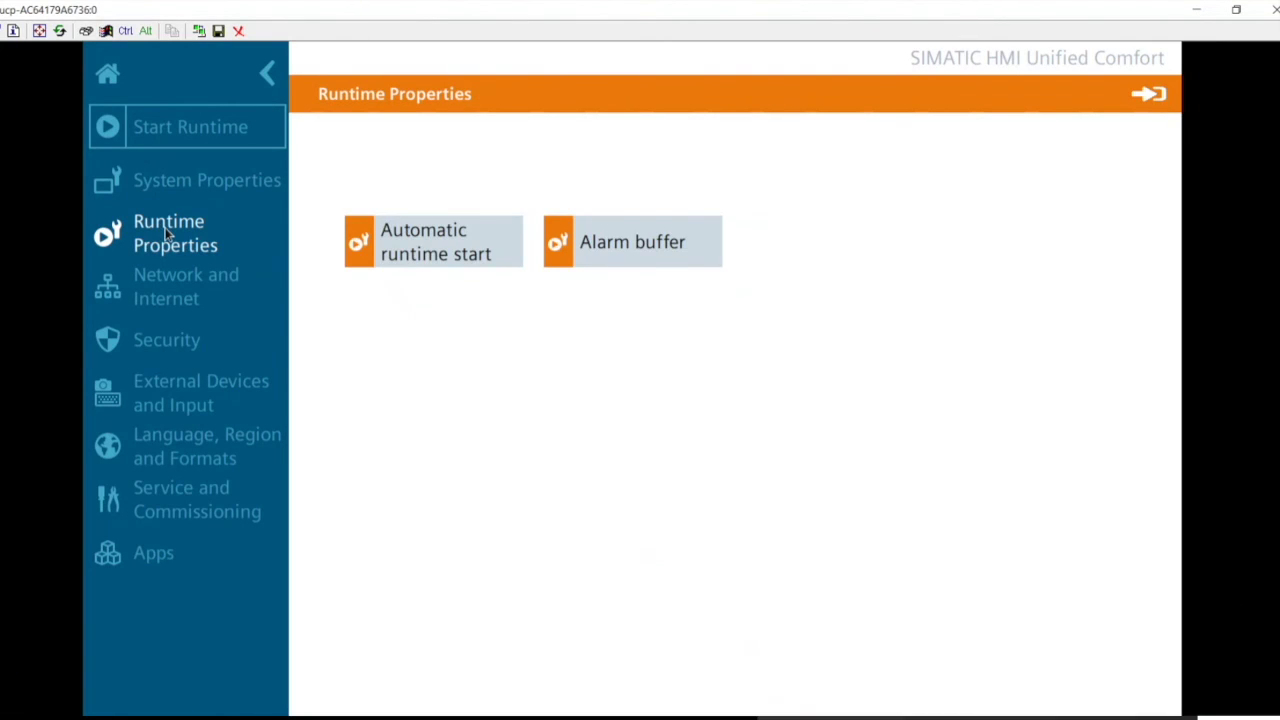
left_click(651, 264)
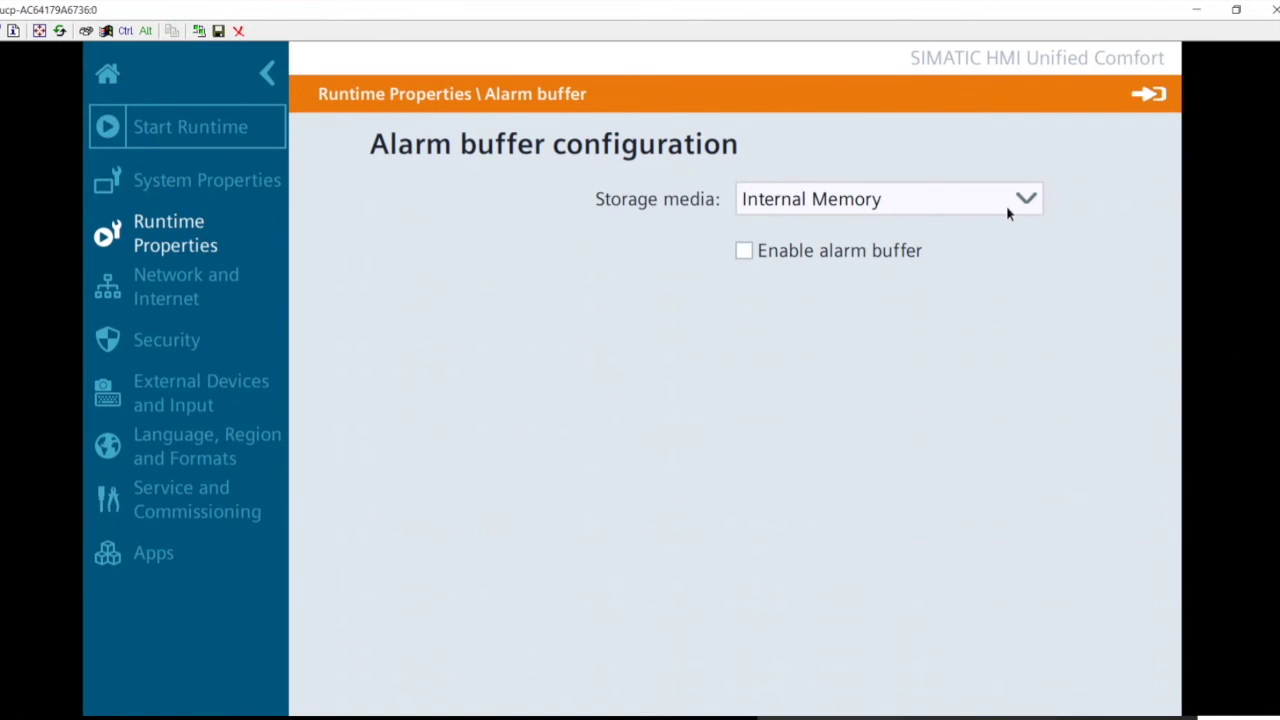
left_click(176, 248)
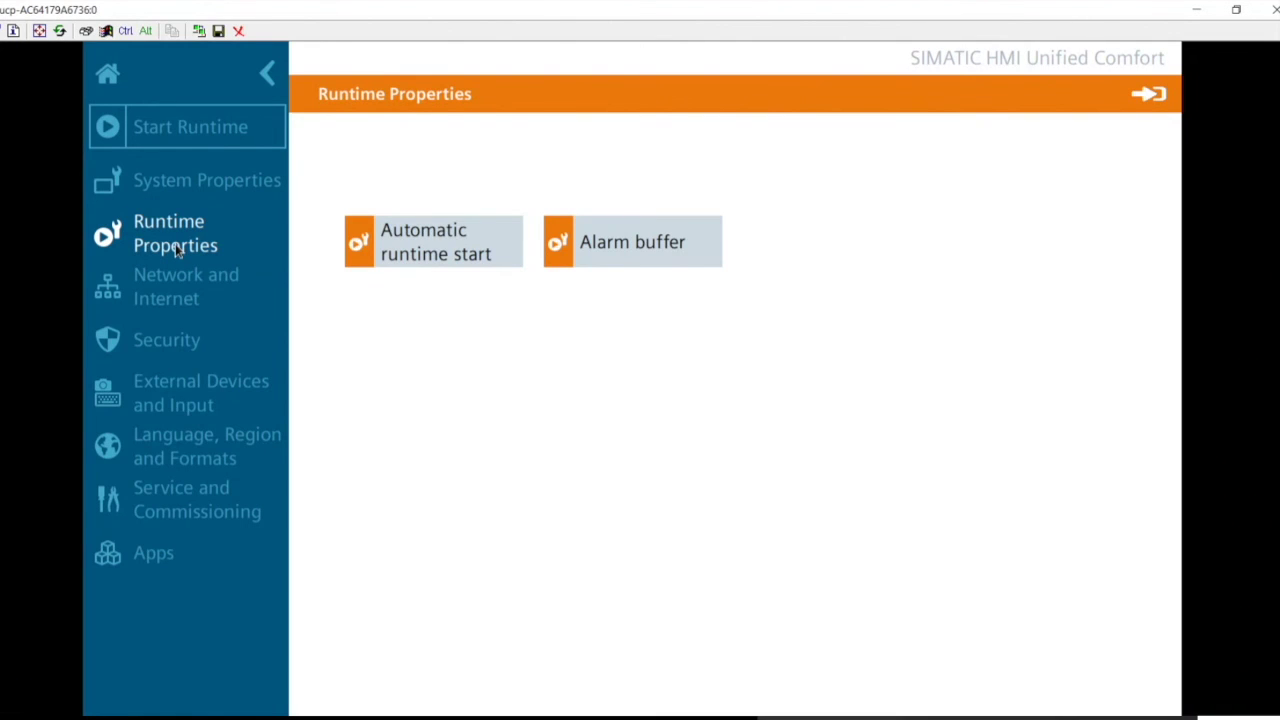
left_click(180, 300)
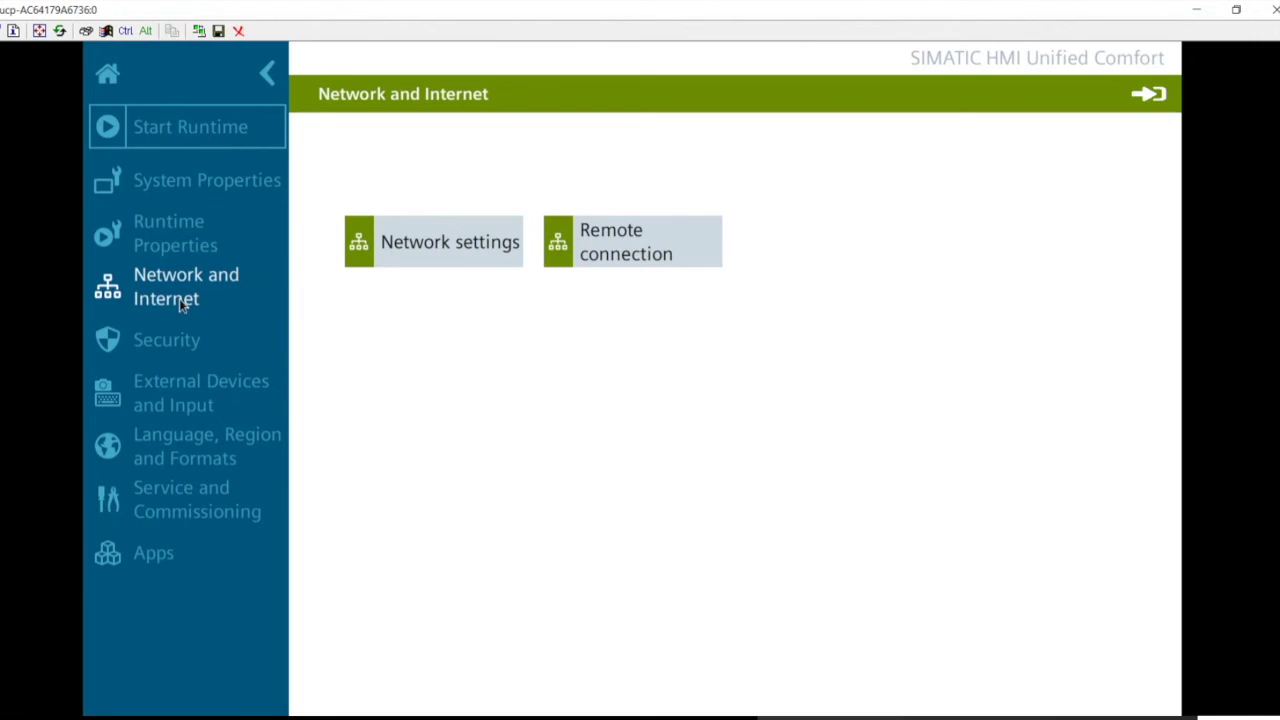
- Open Network settings and scroll through PN-X1's PROFINET, IP address and Ethernet port parameters
left_click(455, 250)
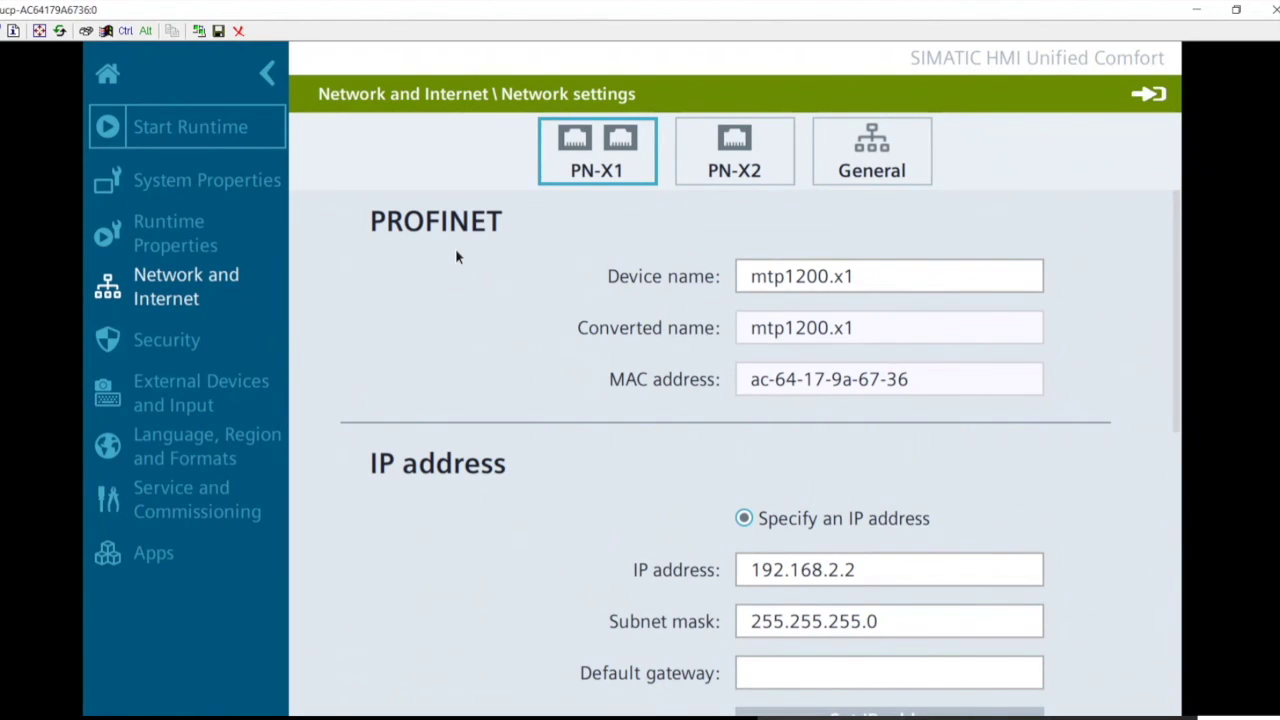
scroll(1096, 352, "down", 2)
scroll(1095, 300, "down", 2)
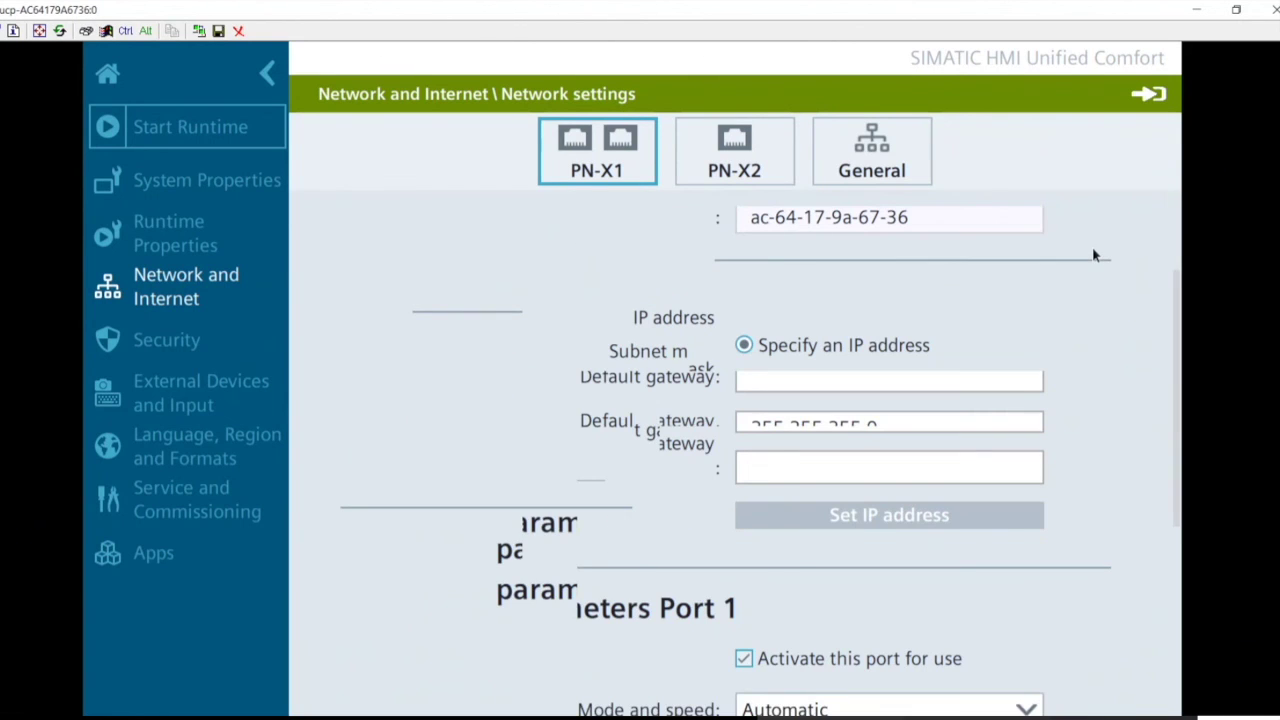
scroll(1110, 245, "down", 3)
scroll(1124, 330, "down", 2)
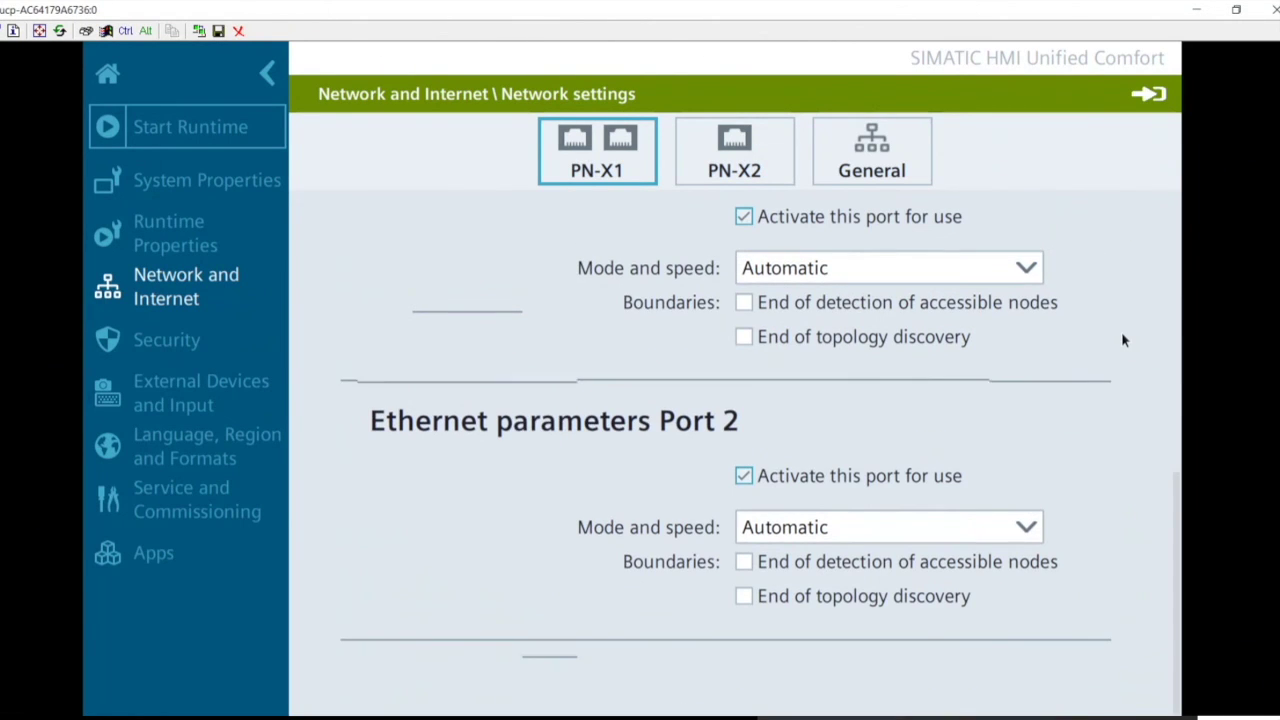
scroll(1122, 340, "up", 1)
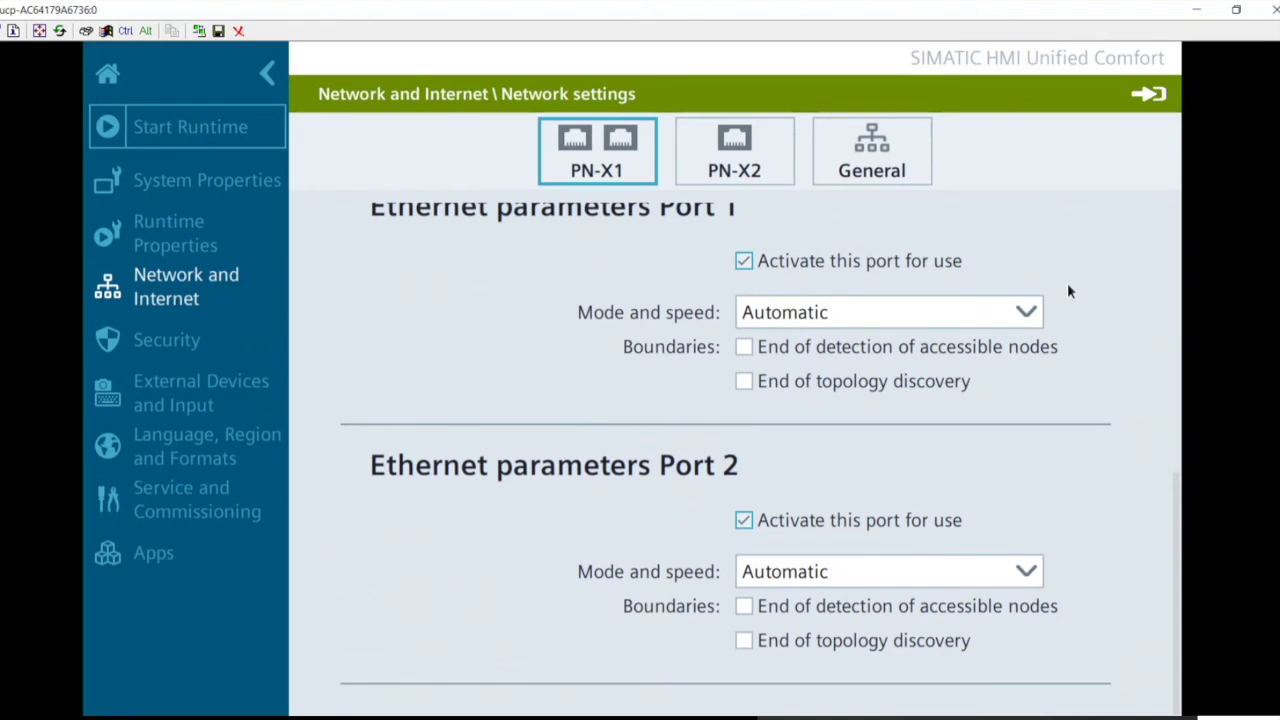
left_click_drag(1068, 291, 1114, 317)
scroll(1110, 316, "up", 3)
left_click_drag(1120, 370, 1106, 660)
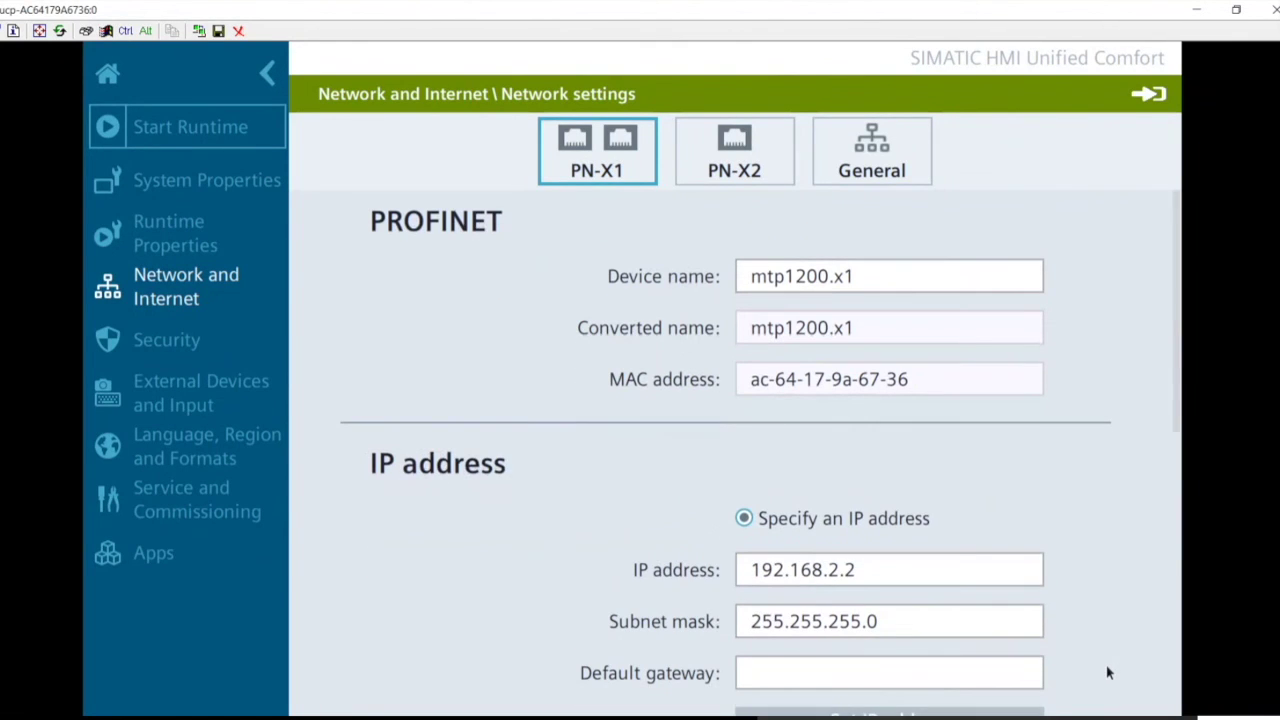
- Change the PN-X2 IP address to 192.168.2.5 and read the subnet conflict error
left_click(732, 168)
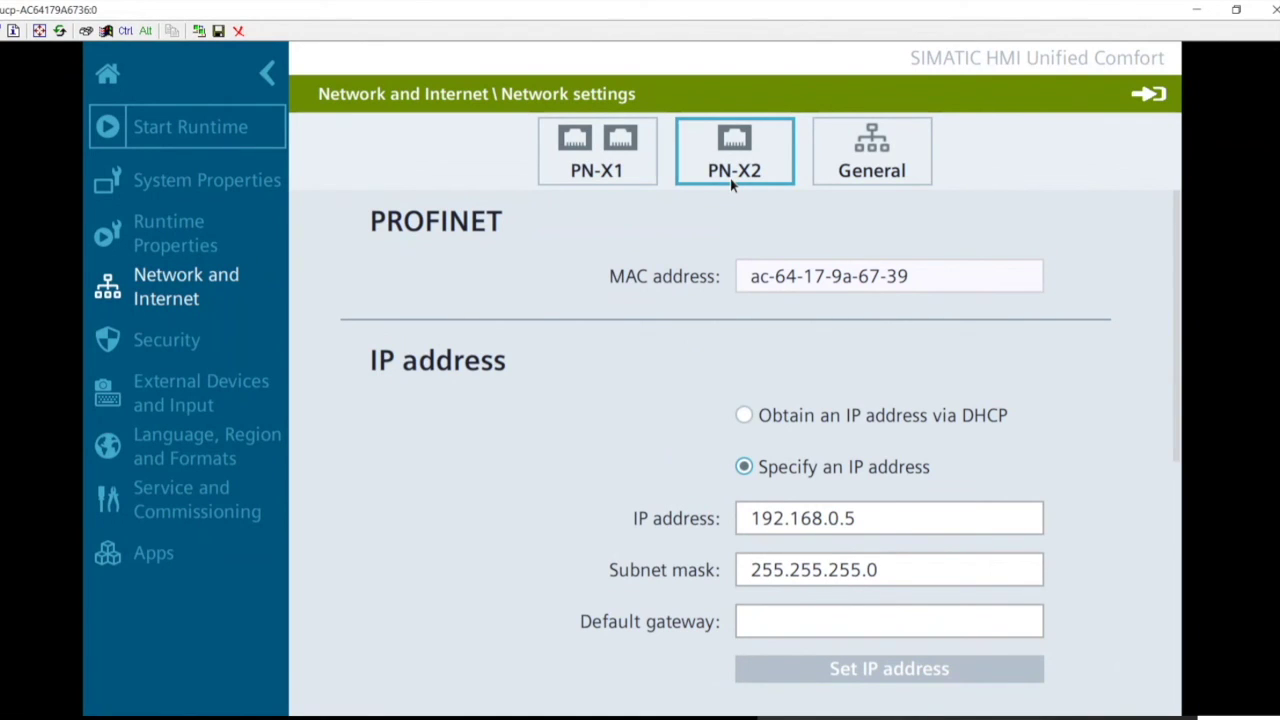
scroll(1084, 605, "down", 3)
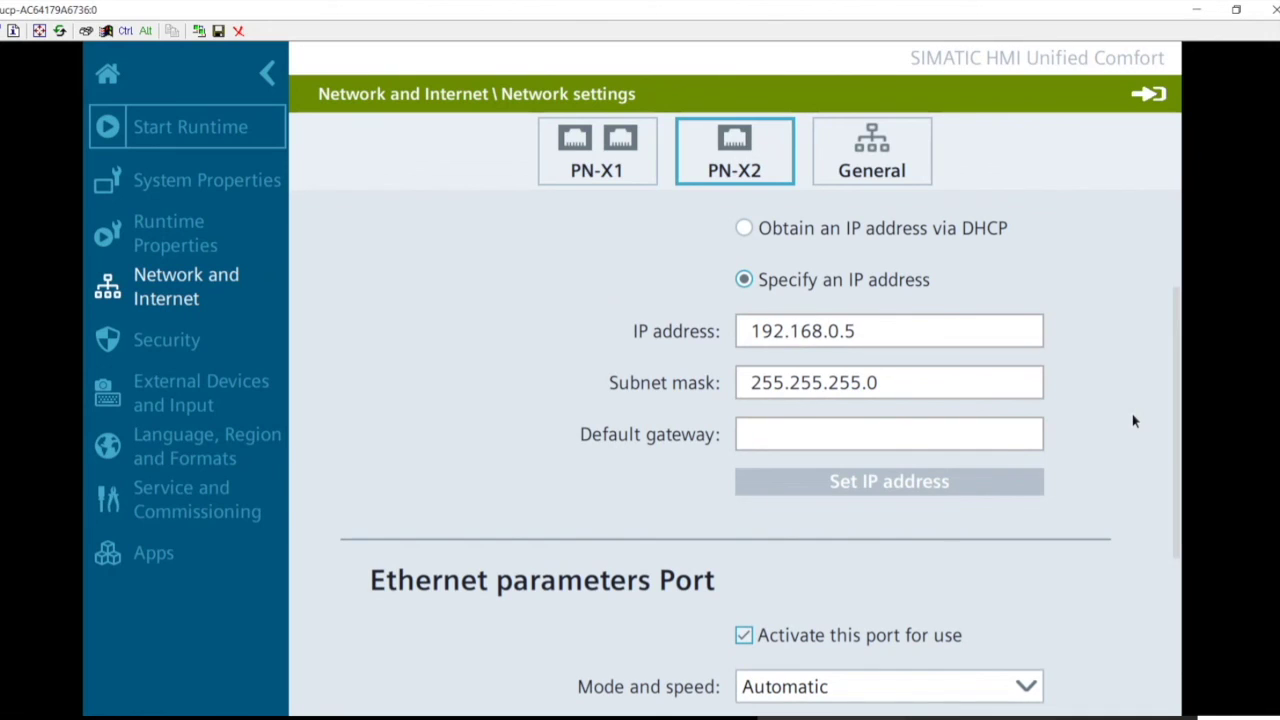
left_click(980, 333)
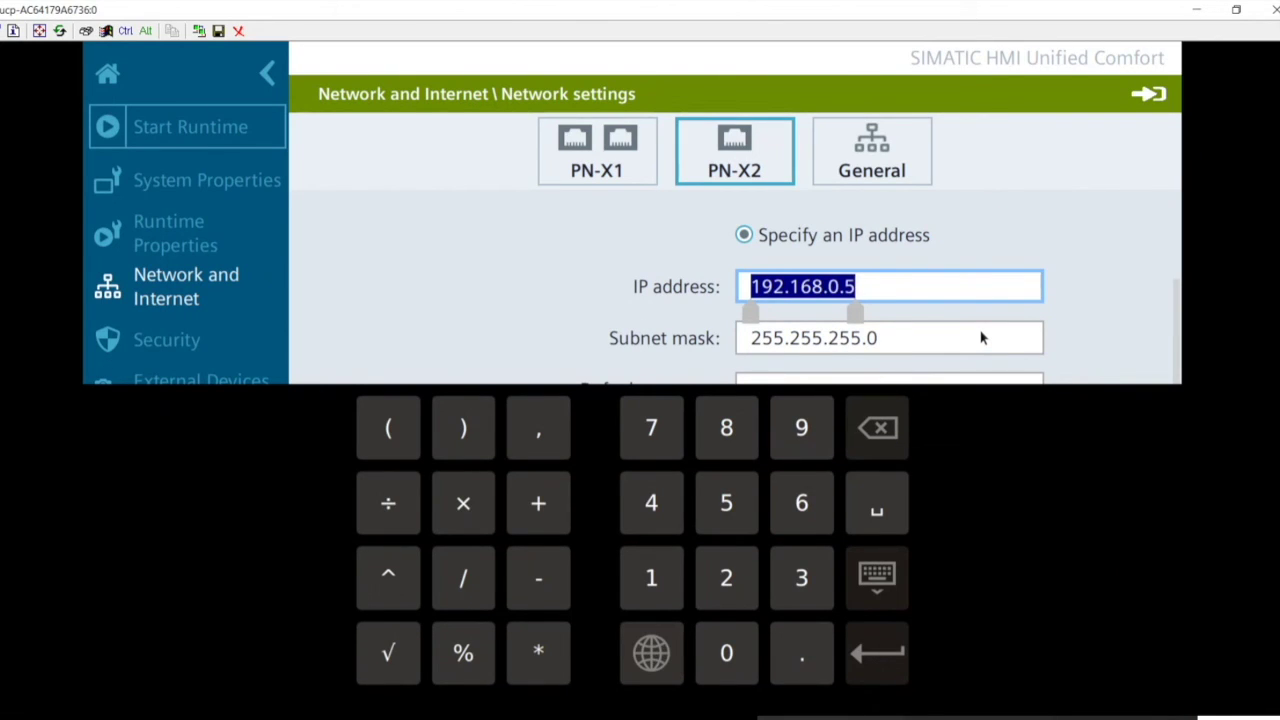
left_click(1112, 297)
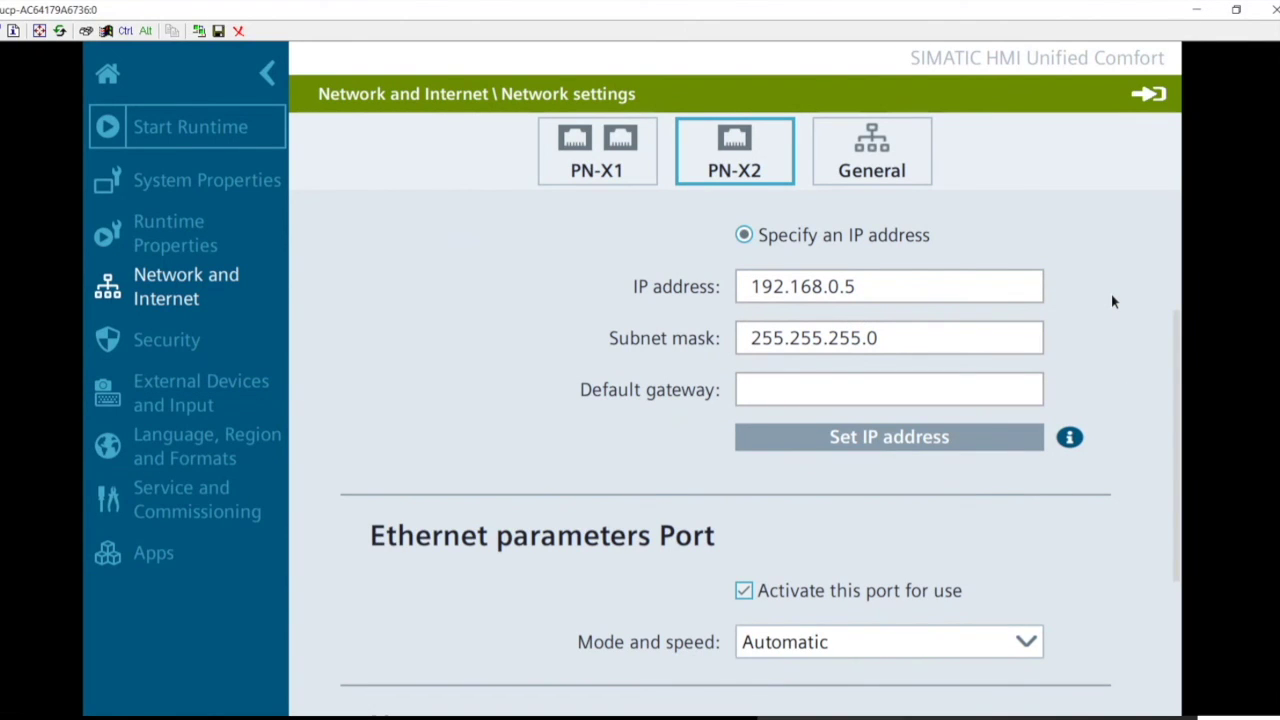
left_click(836, 288)
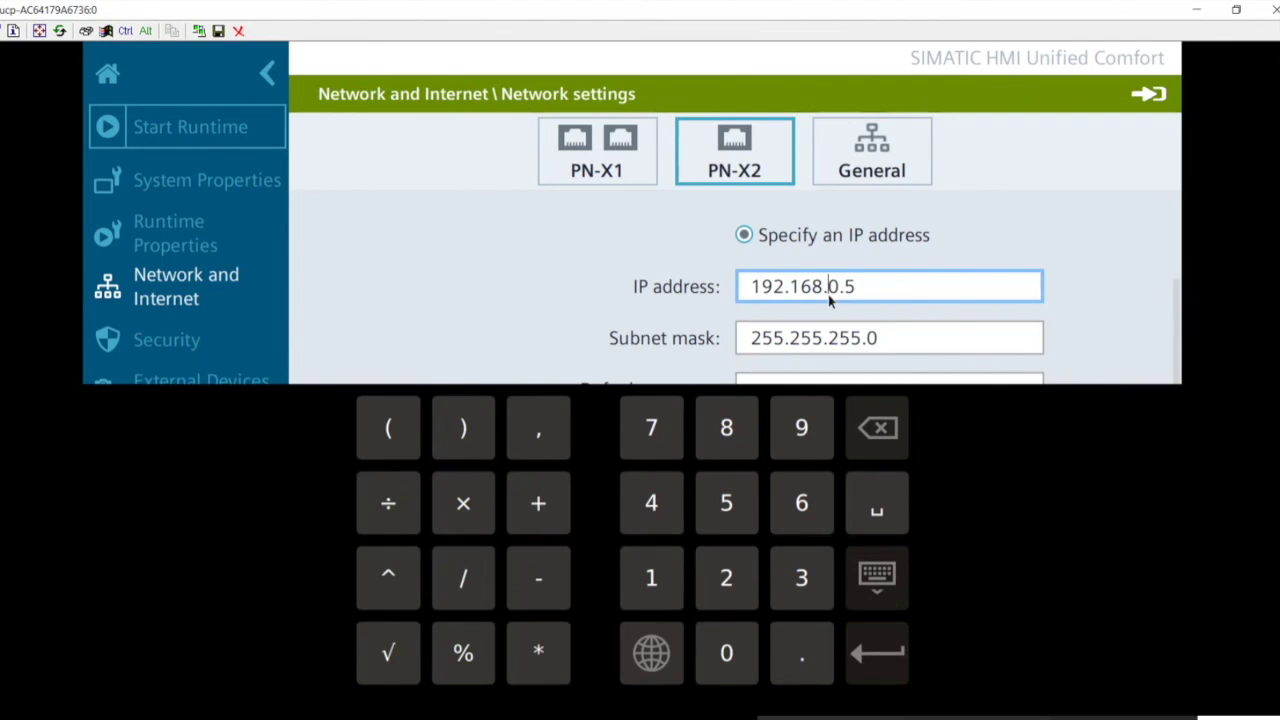
left_click(878, 430)
left_click(728, 585)
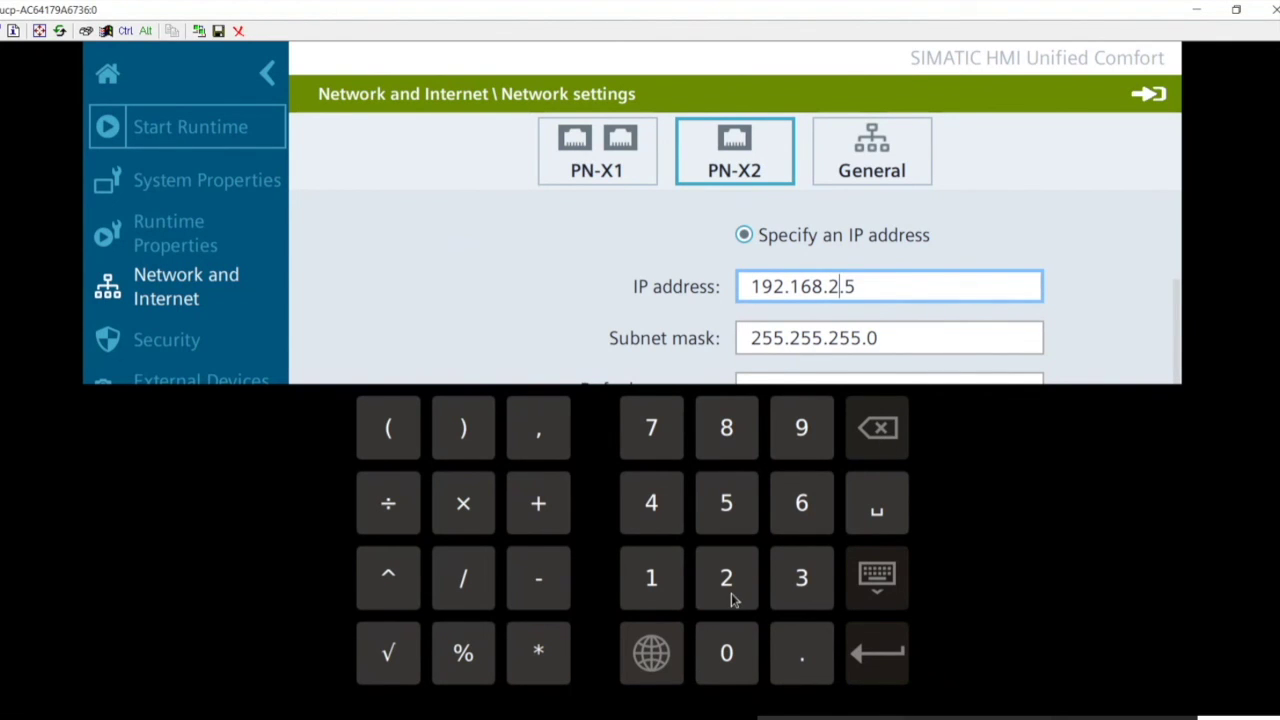
left_click(1085, 321)
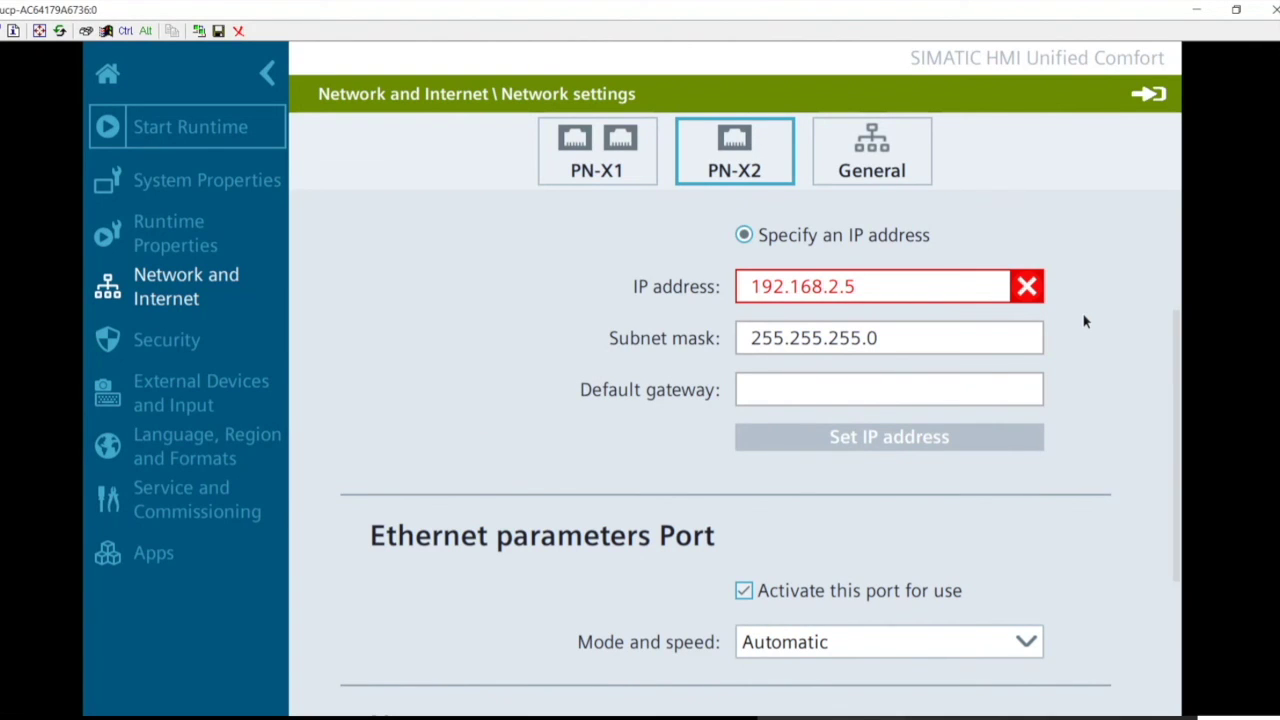
left_click(1028, 293)
left_click(1028, 293)
left_click(1028, 293)
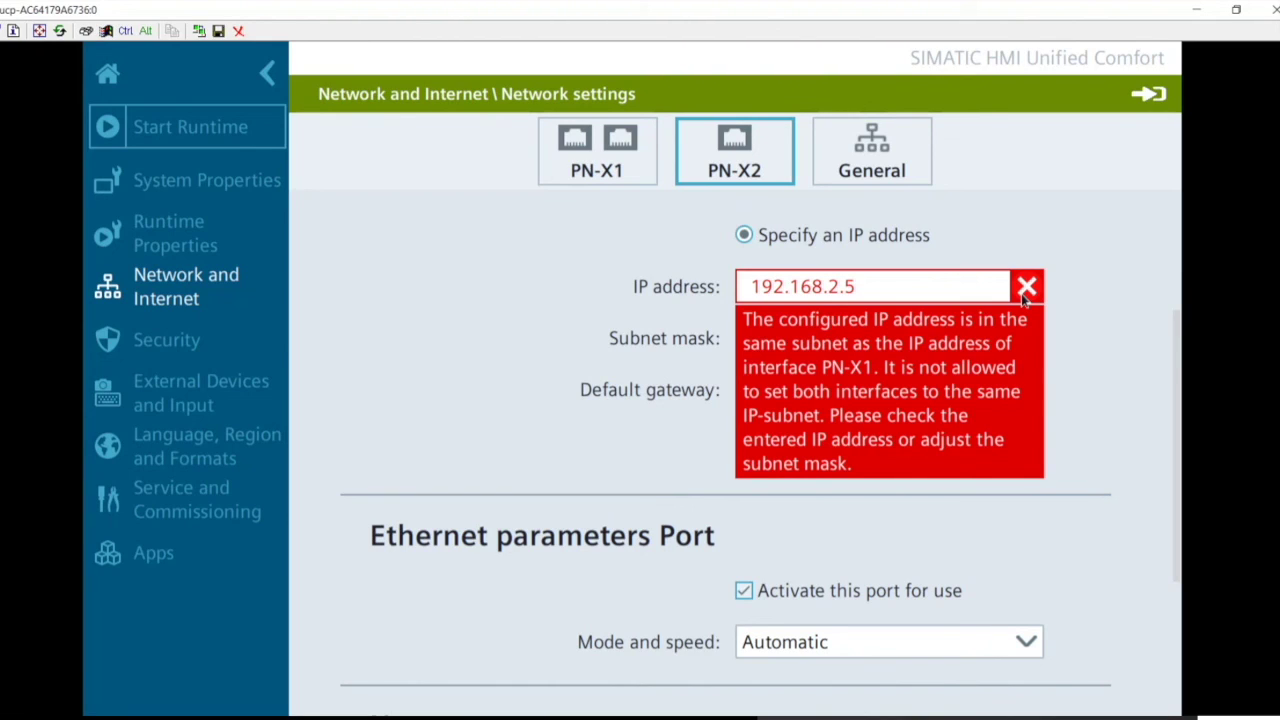
- Revert the PN-X2 IP to 192.168.0.5, apply it, and view the confirmation
left_click(827, 288)
left_click(827, 288)
left_click(838, 288)
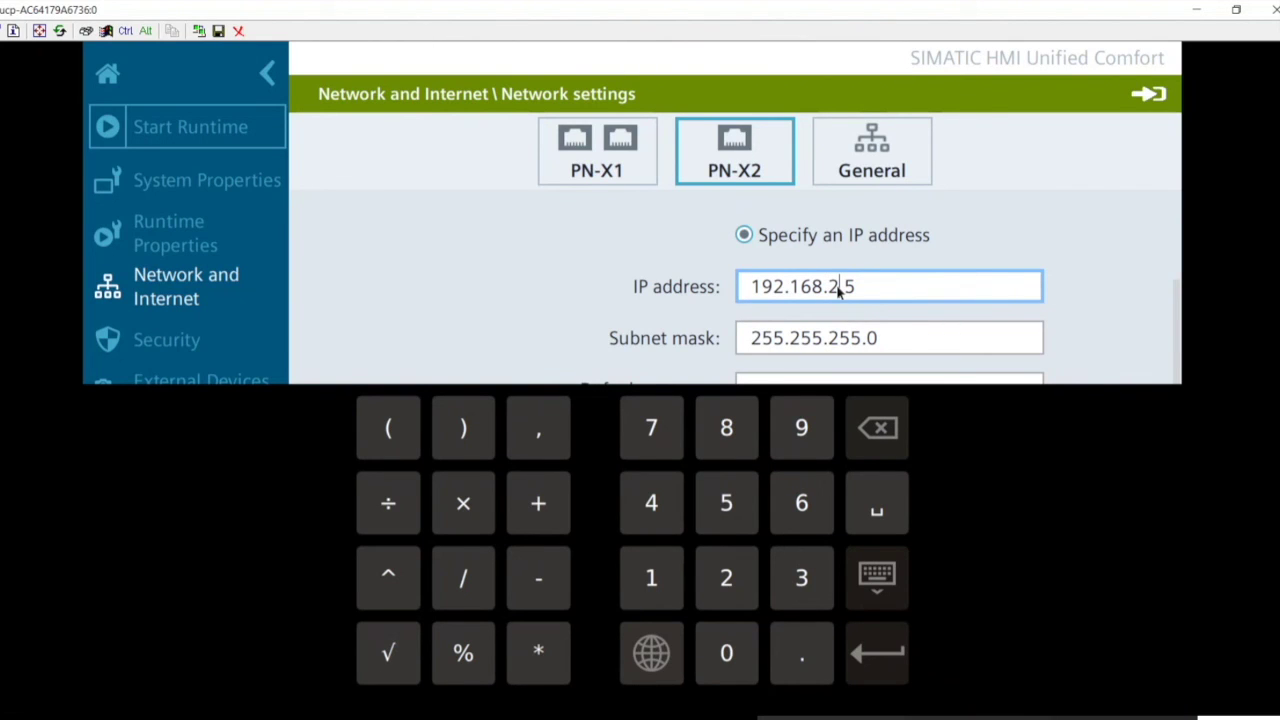
left_click(878, 428)
left_click(726, 652)
left_click(1085, 303)
left_click(908, 449)
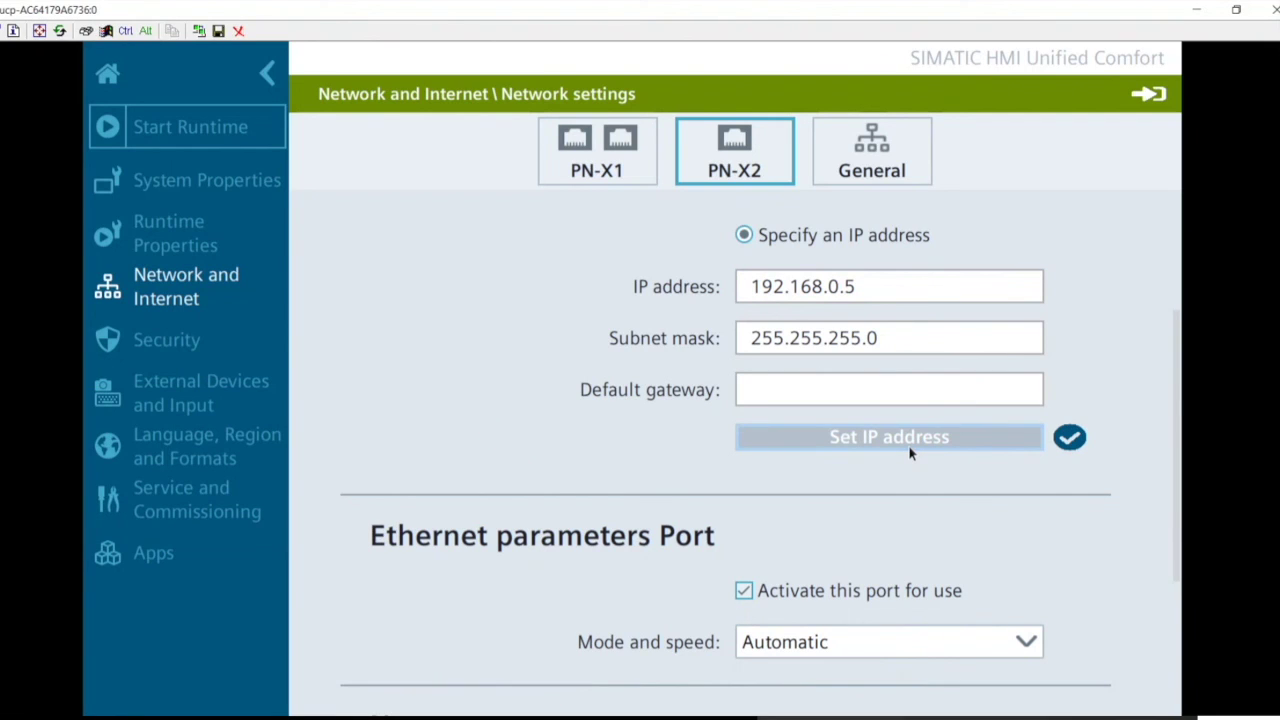
left_click(1068, 439)
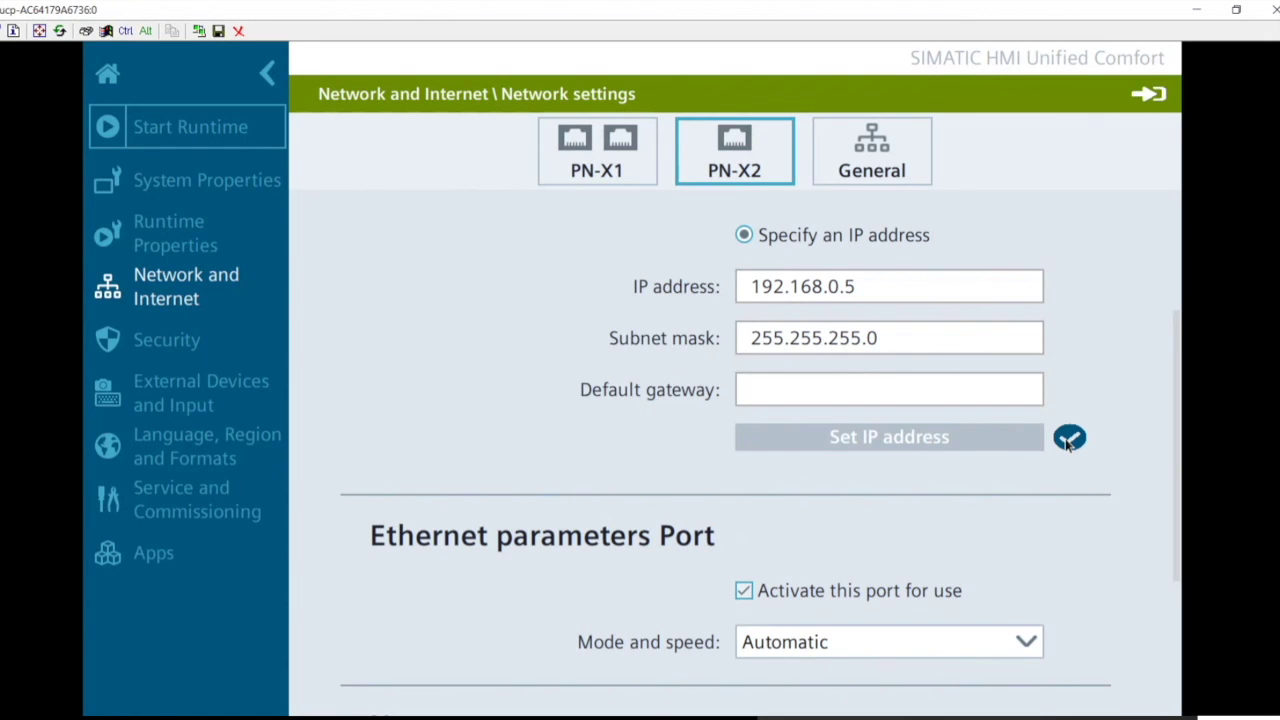
- Acknowledge the IP change message, review the Remote connection settings, then open Security
left_click(1068, 443)
left_click(185, 300)
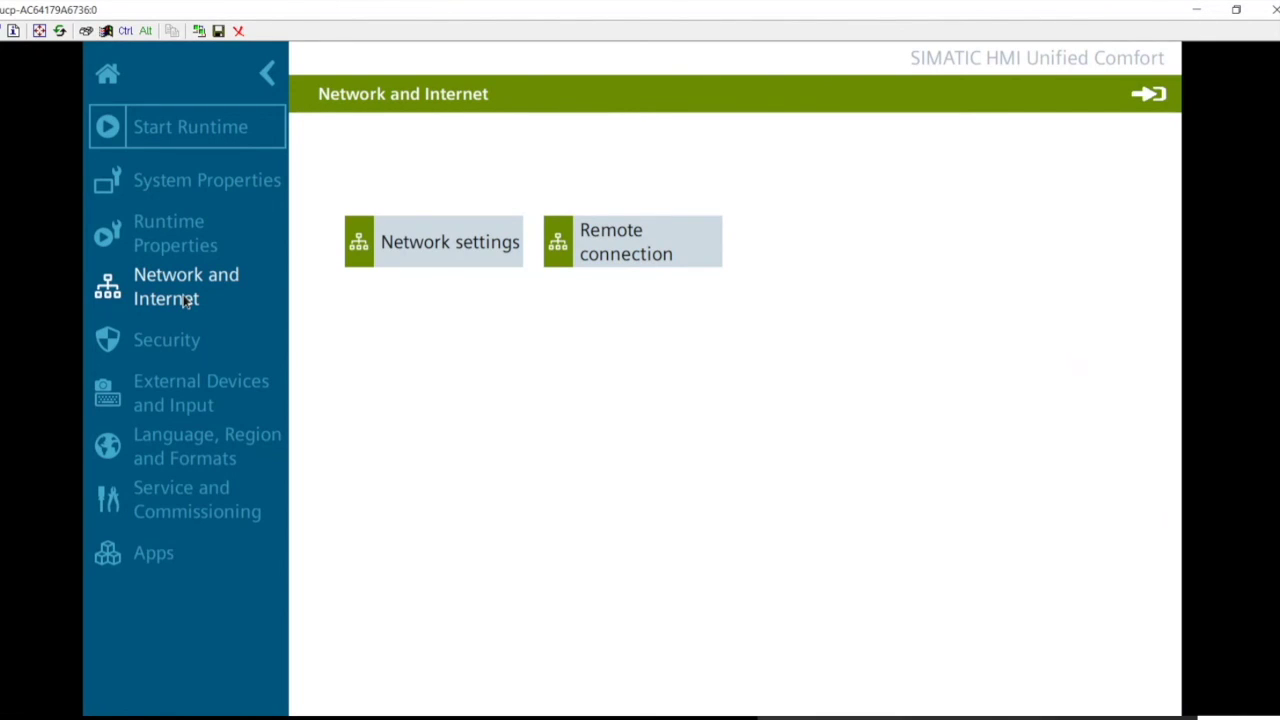
left_click(632, 248)
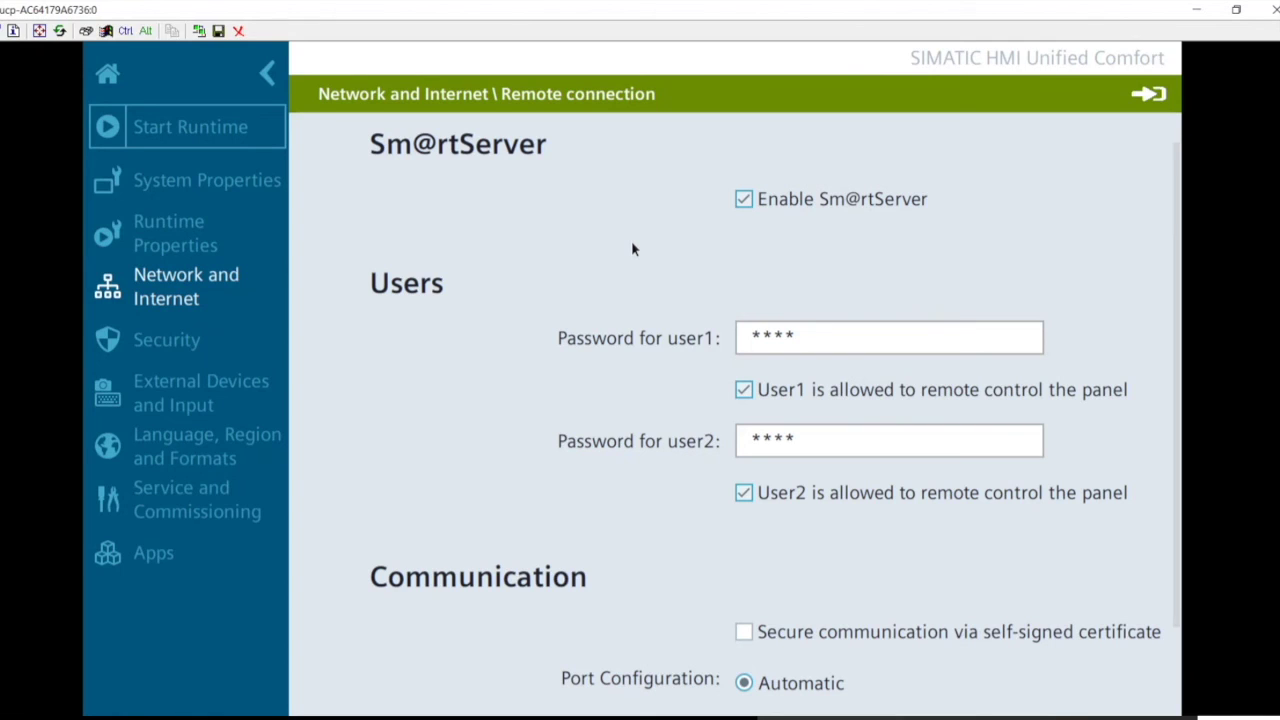
left_click(168, 340)
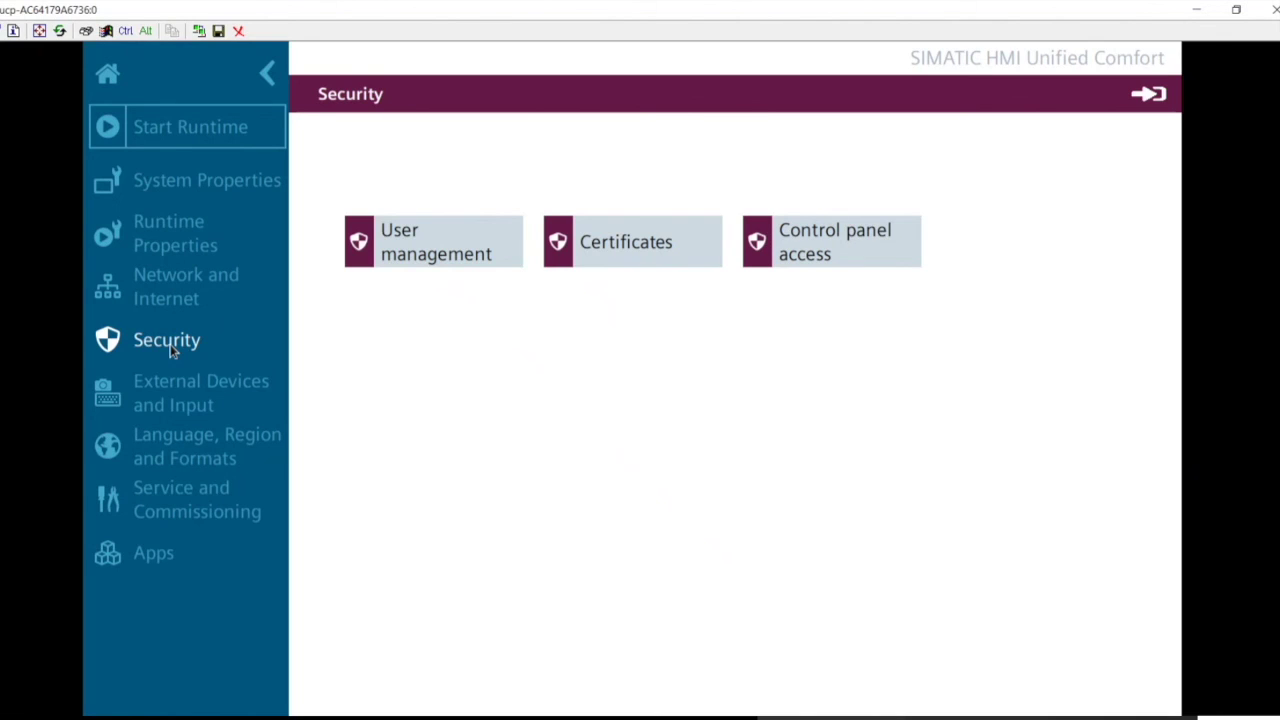
- View the User management and Control panel access pages, then go to External Devices and Input
left_click(419, 258)
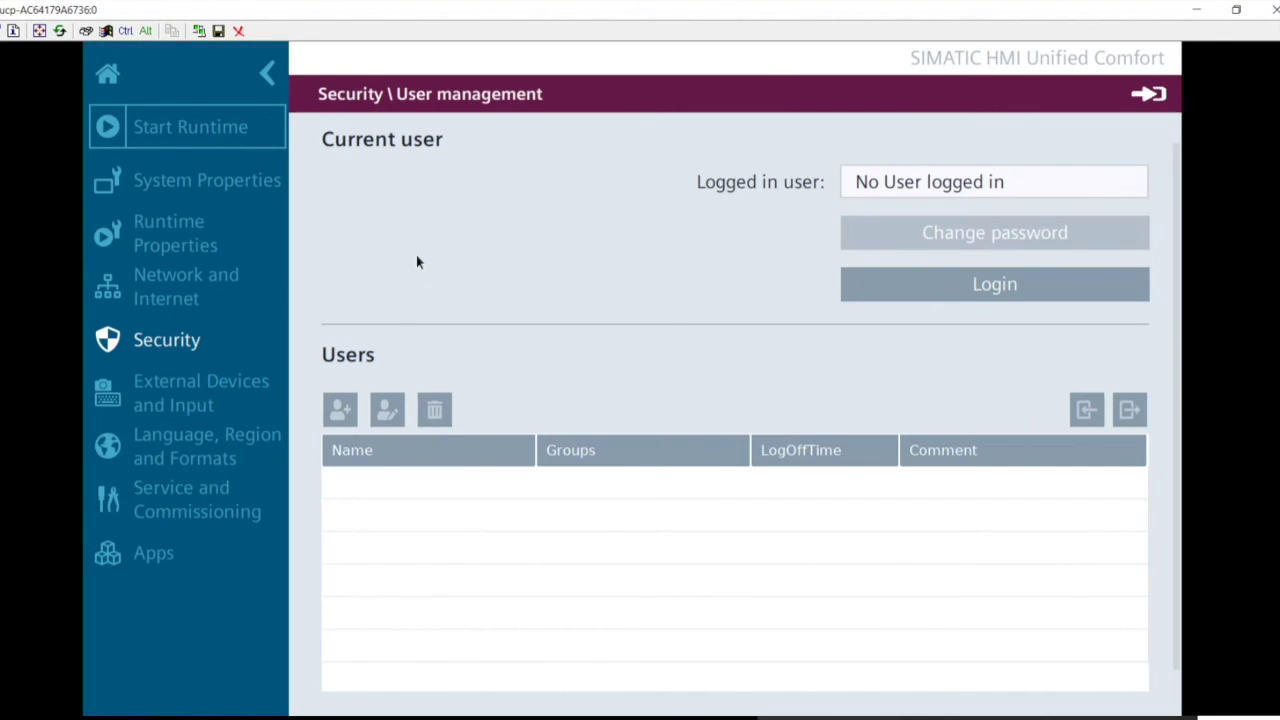
left_click(190, 356)
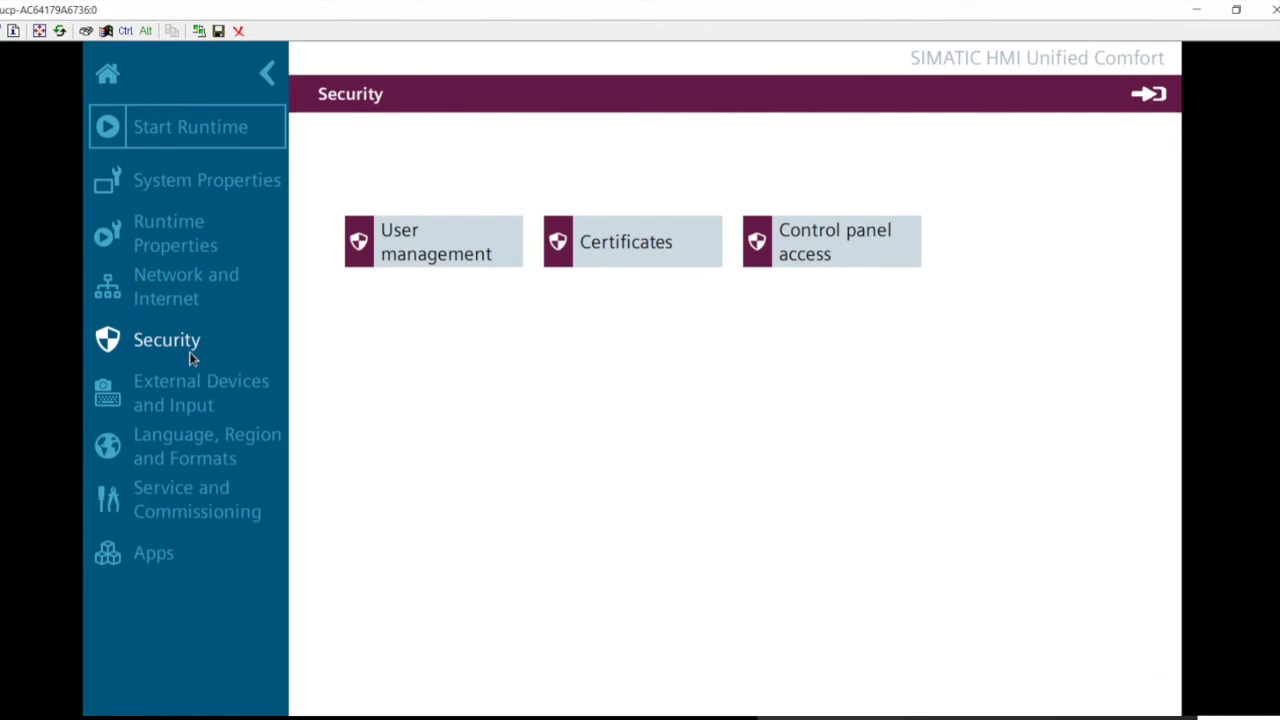
left_click(813, 254)
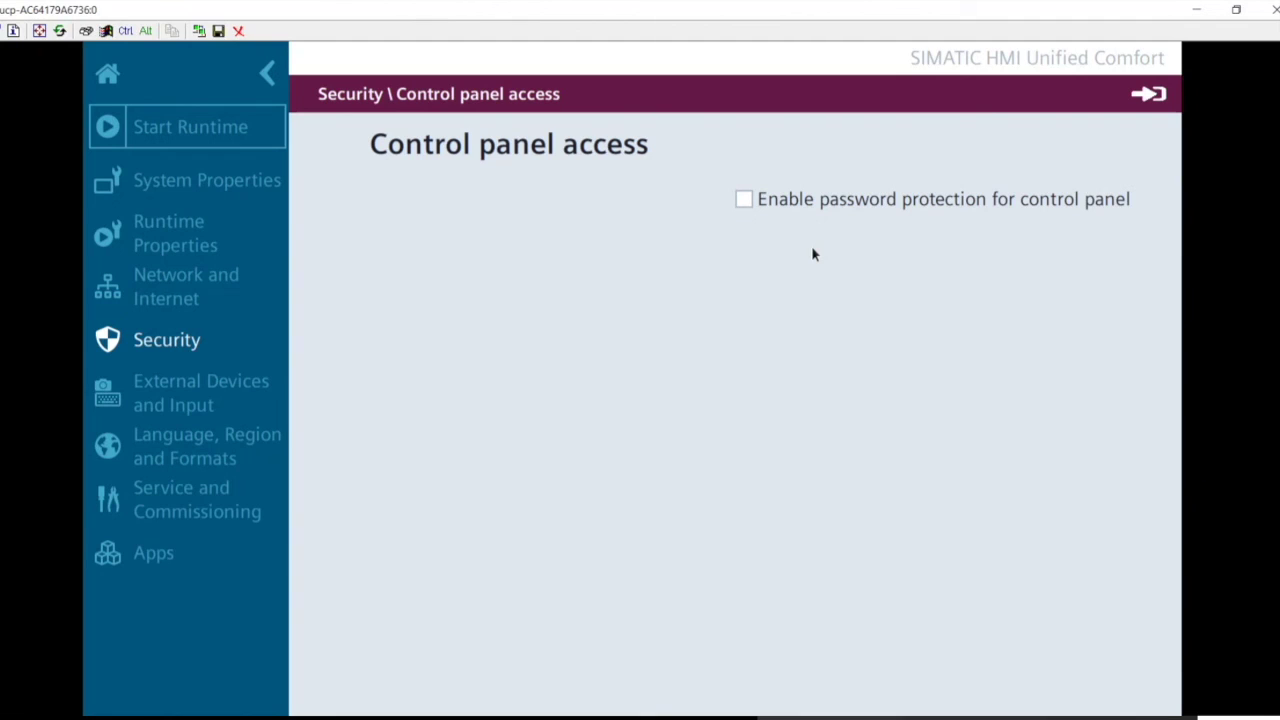
left_click(180, 344)
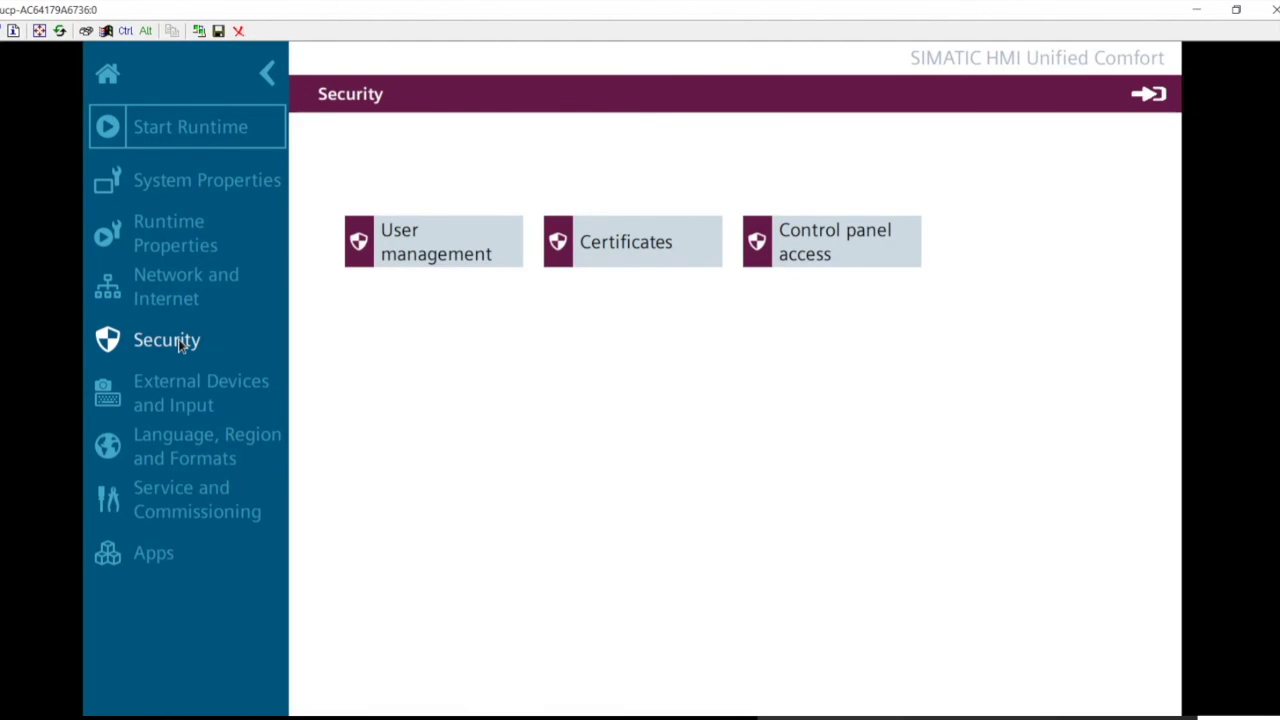
left_click(182, 405)
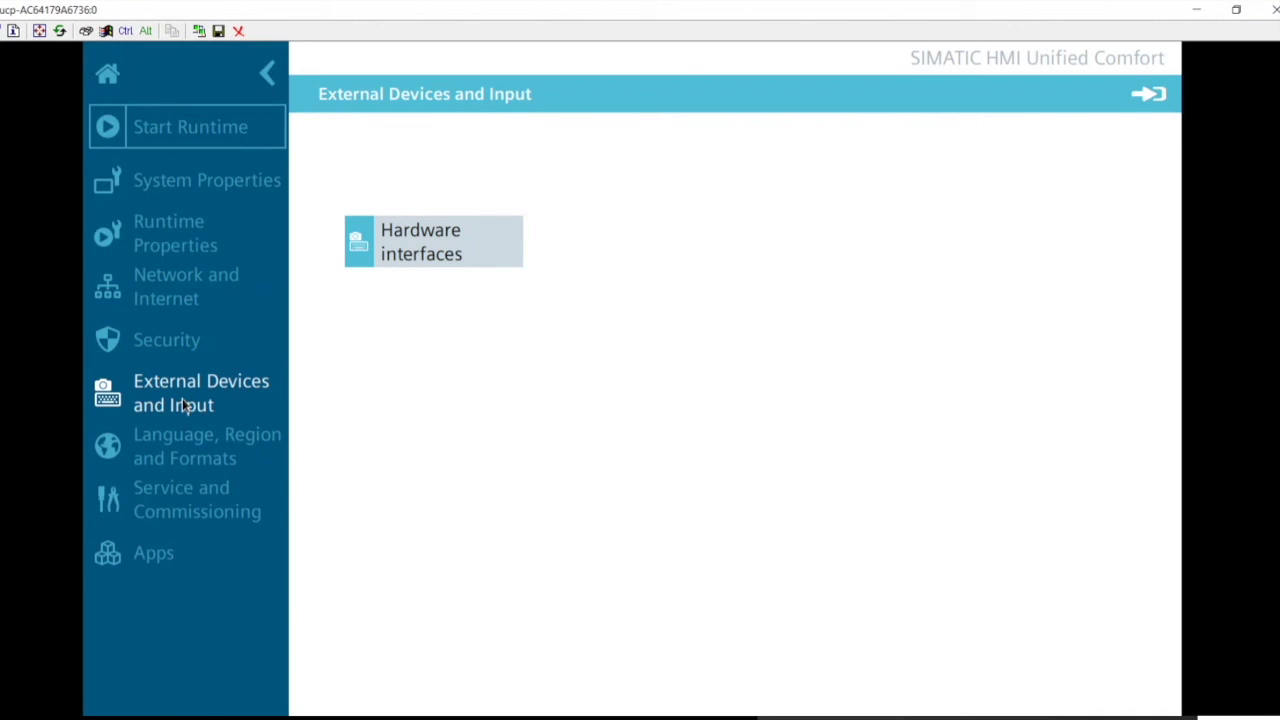
- Confirm the memory card slot and four USB ports are active, then open Service and Commissioning
left_click(430, 268)
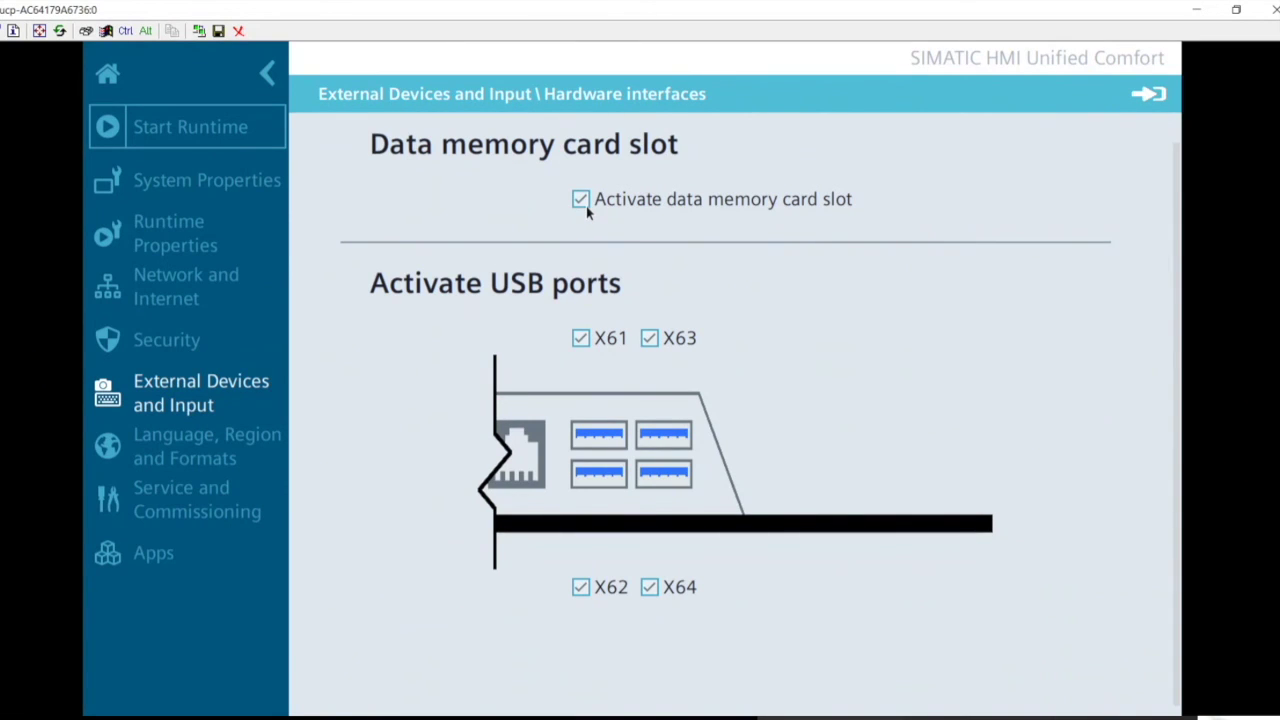
scroll(940, 600, "down", 1)
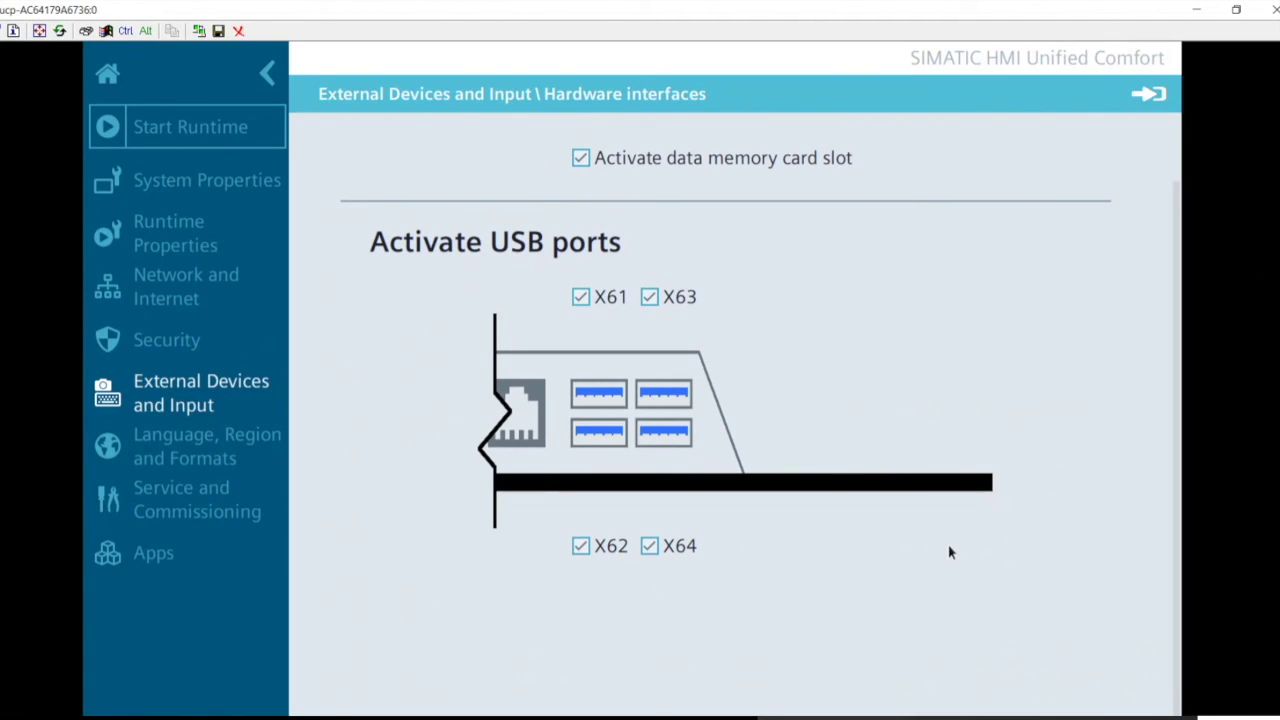
left_click(198, 458)
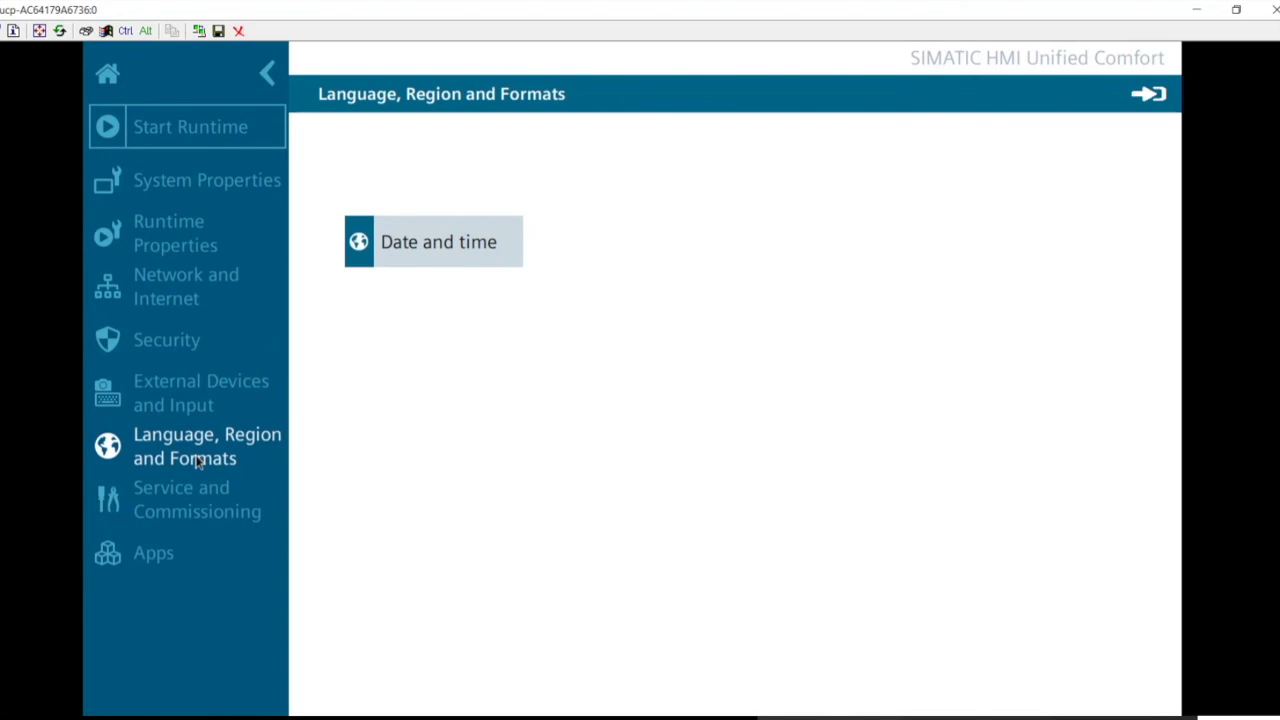
left_click(209, 505)
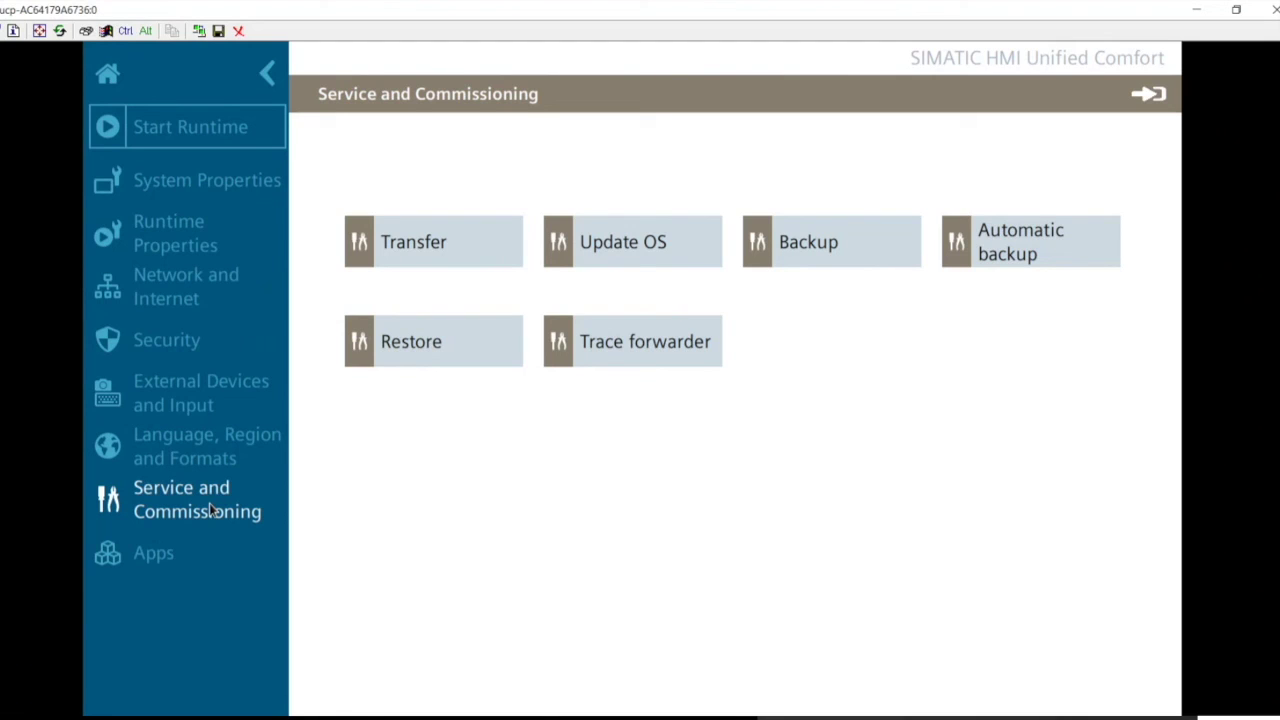
- View the Transfer settings, then move to the Apps page
left_click(449, 254)
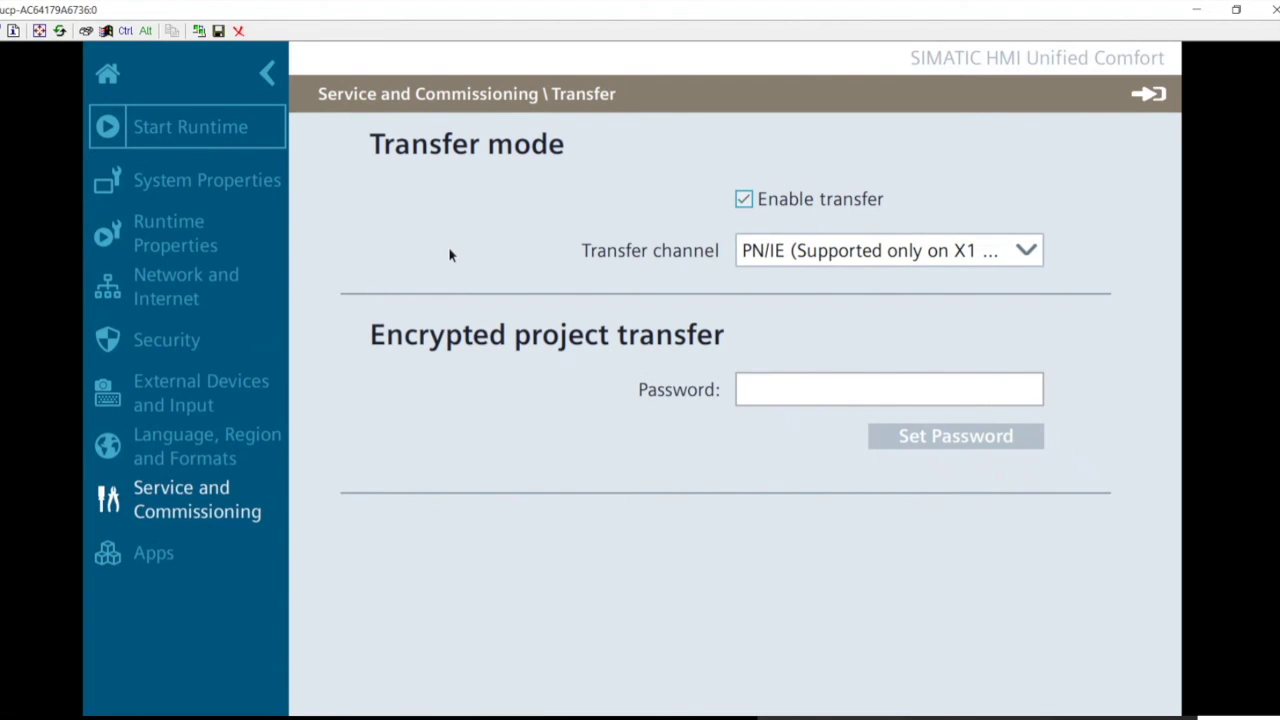
left_click(150, 558)
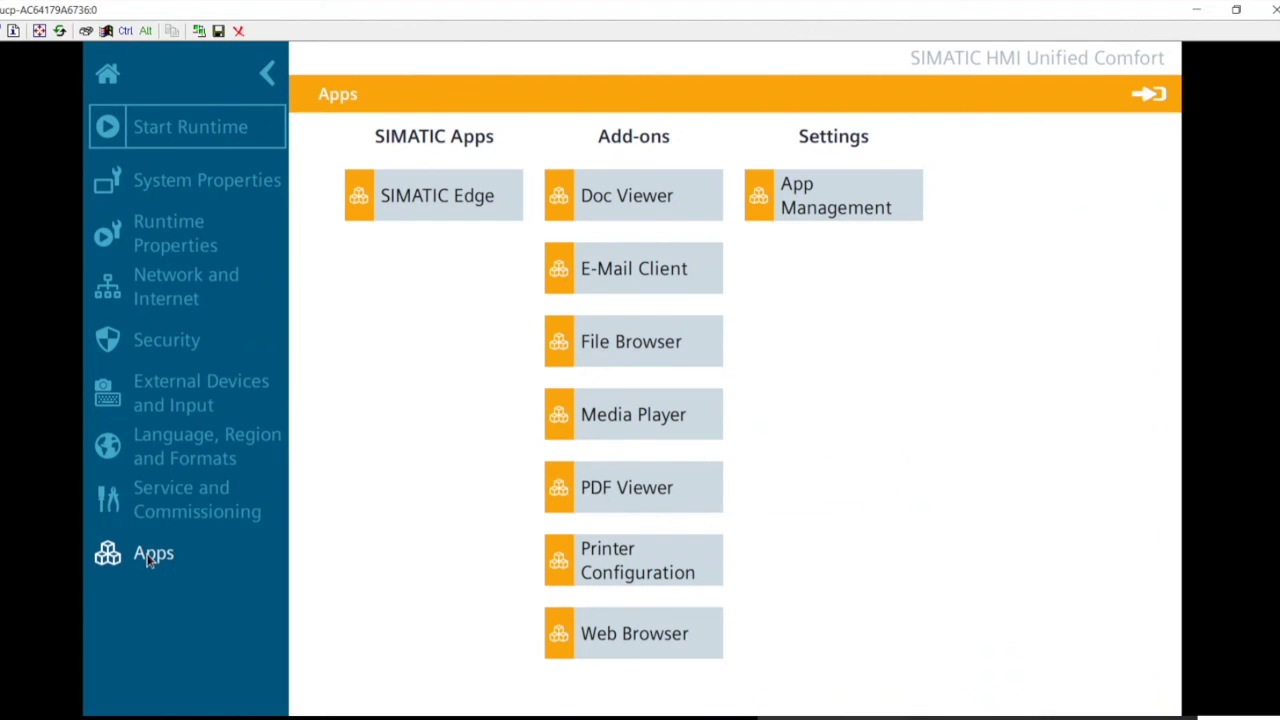
- Browse the SIMATIC Edge, Doc Viewer and E-Mail Client pages, then start the Web Browser app
left_click(413, 223)
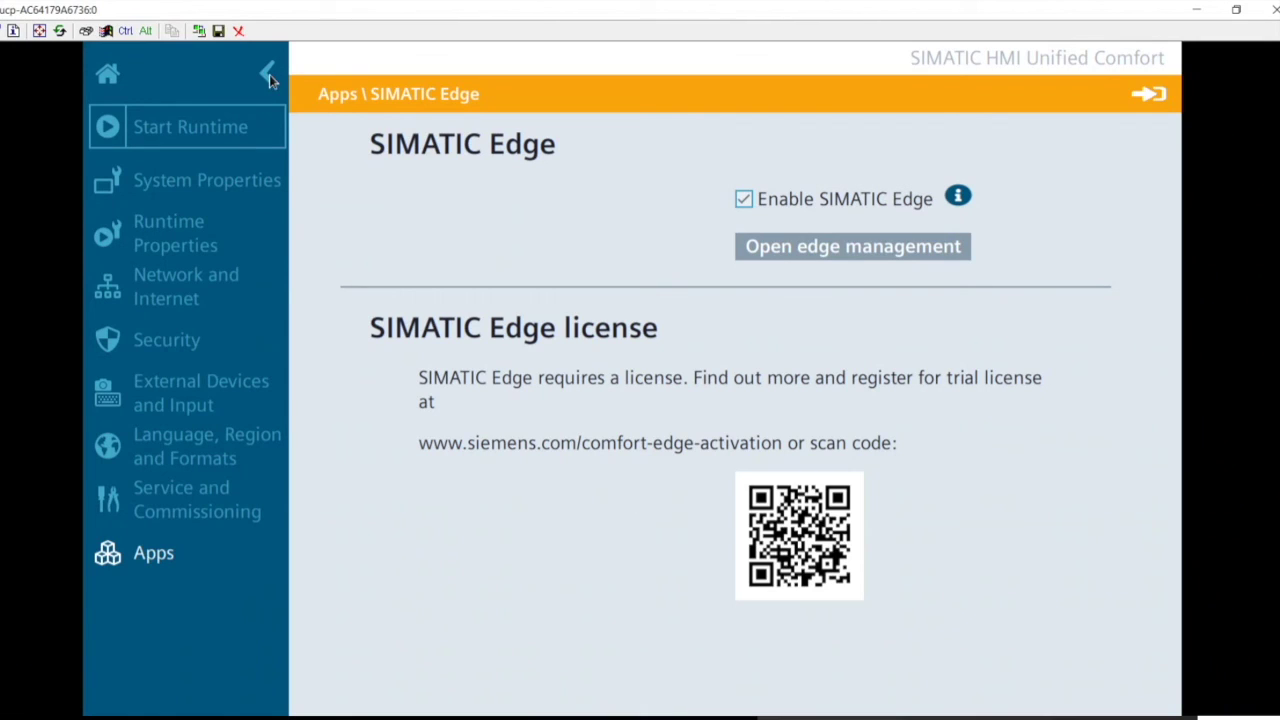
left_click(146, 564)
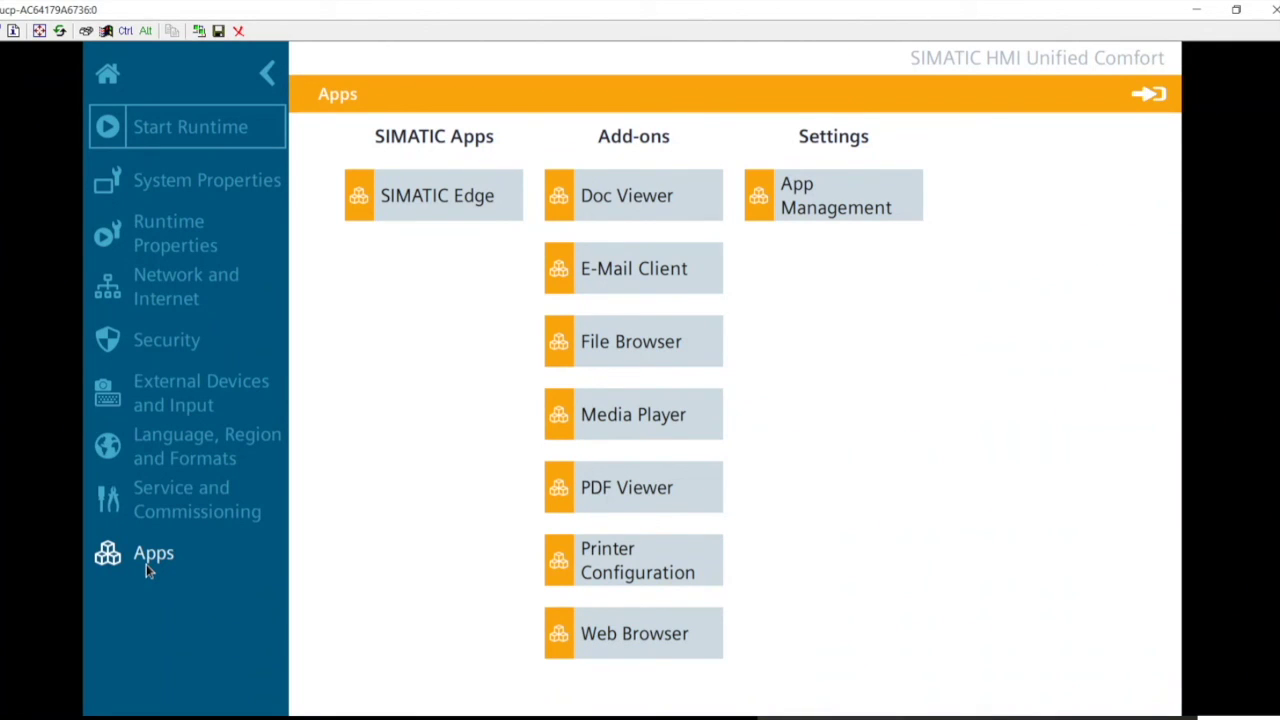
left_click(669, 208)
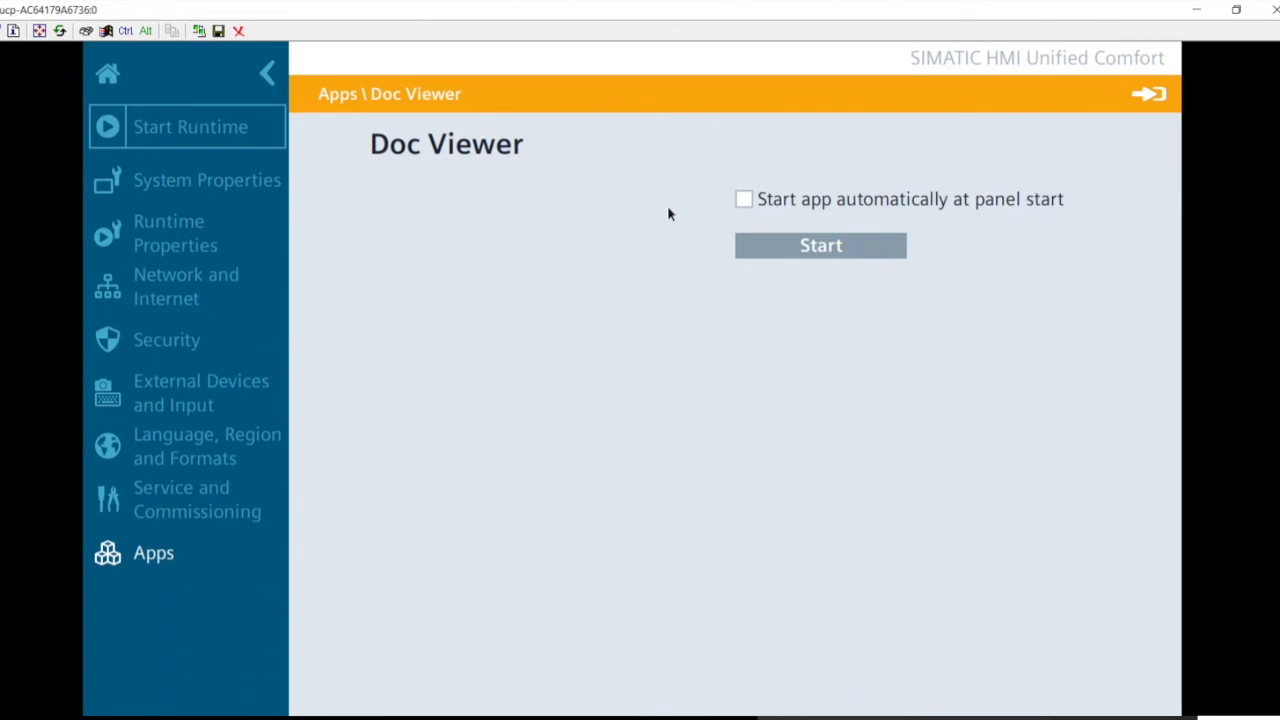
left_click(137, 556)
left_click(657, 287)
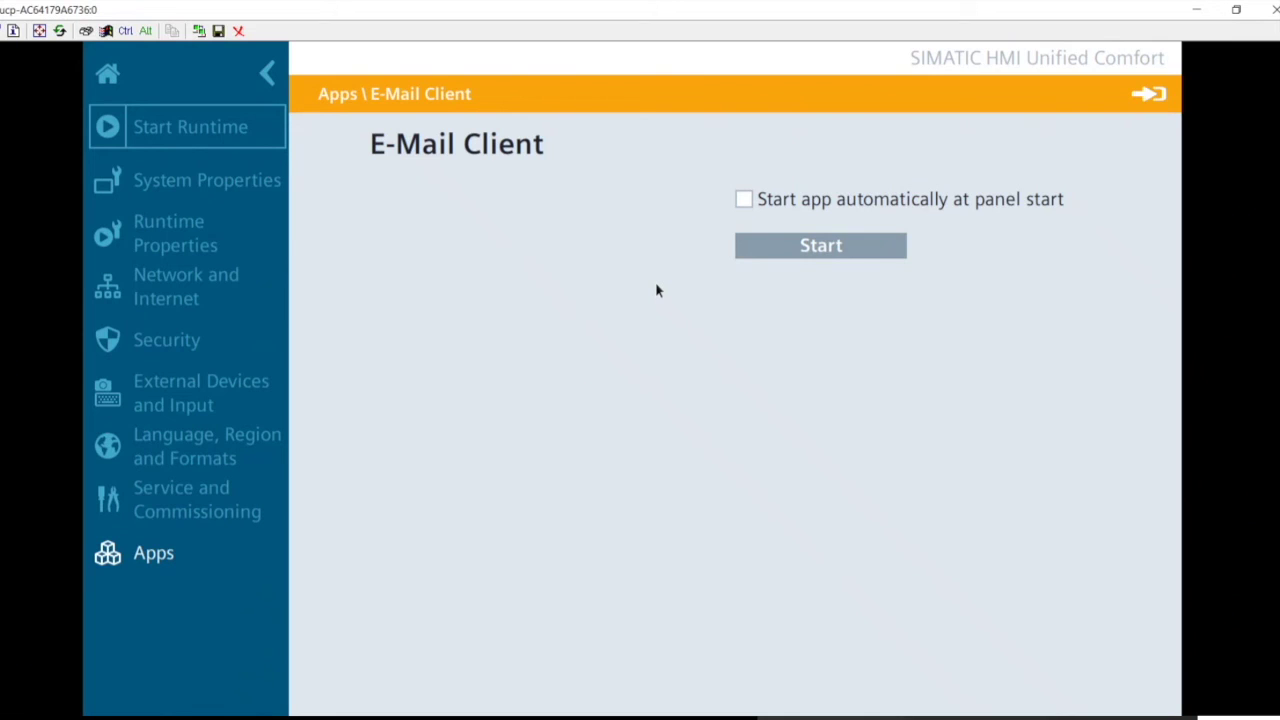
left_click(132, 555)
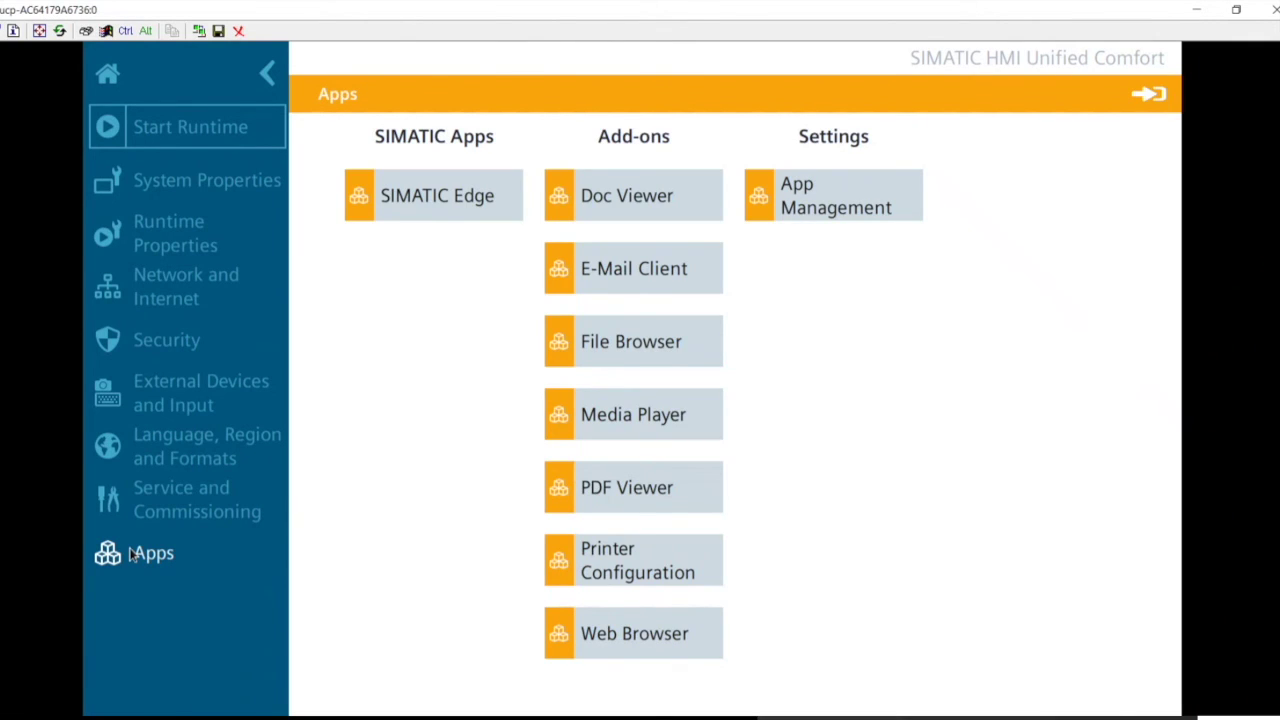
left_click(656, 641)
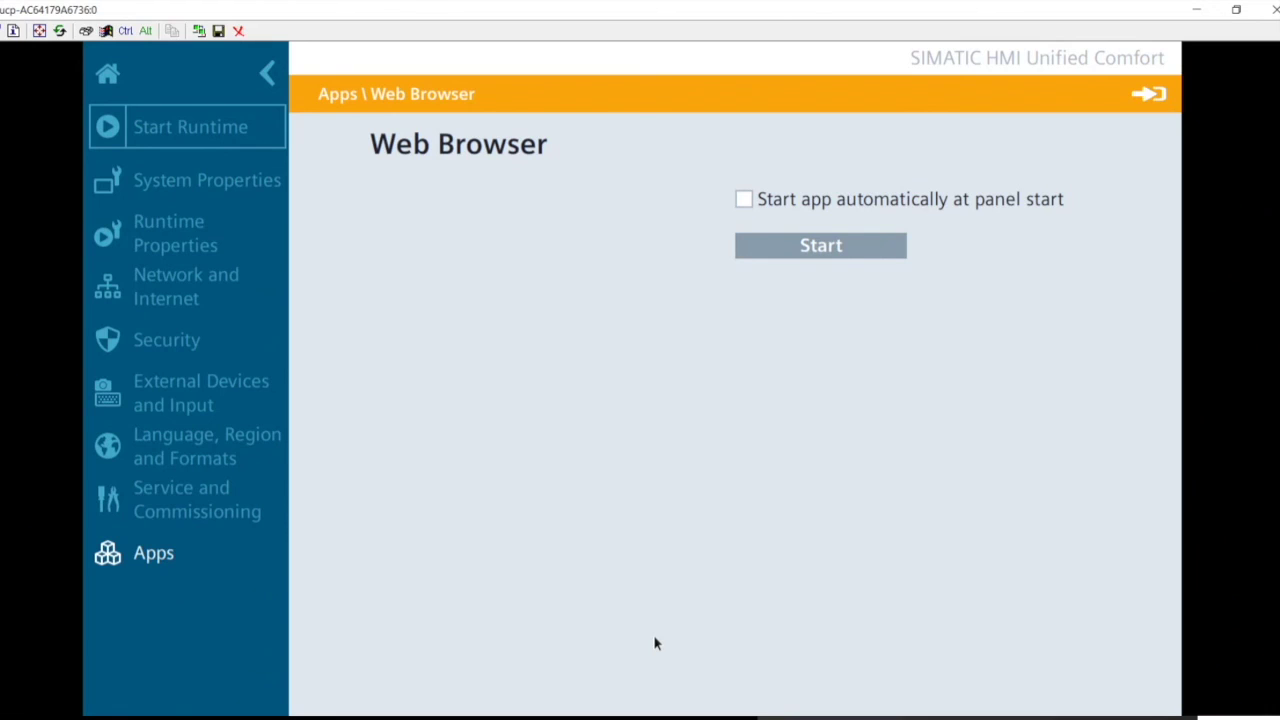
left_click(830, 254)
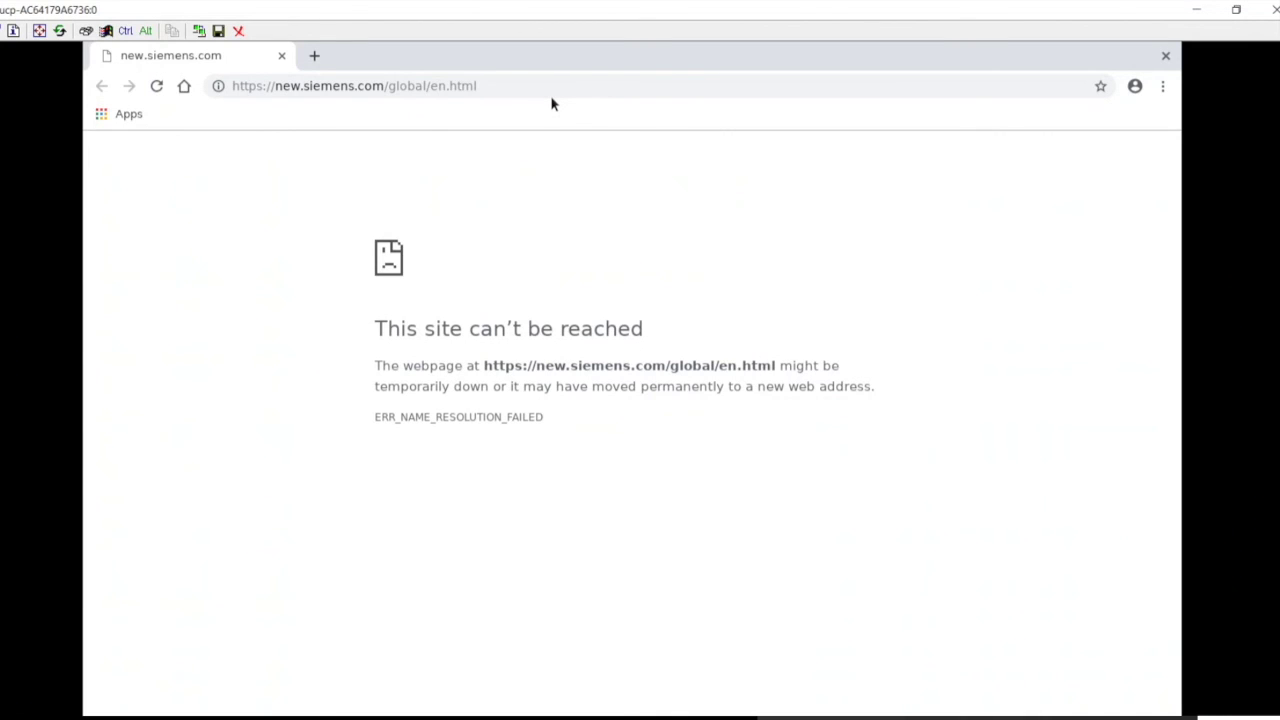
- Select the current Siemens web address and bring up the on-screen keyboard in the browser
left_click(1000, 89)
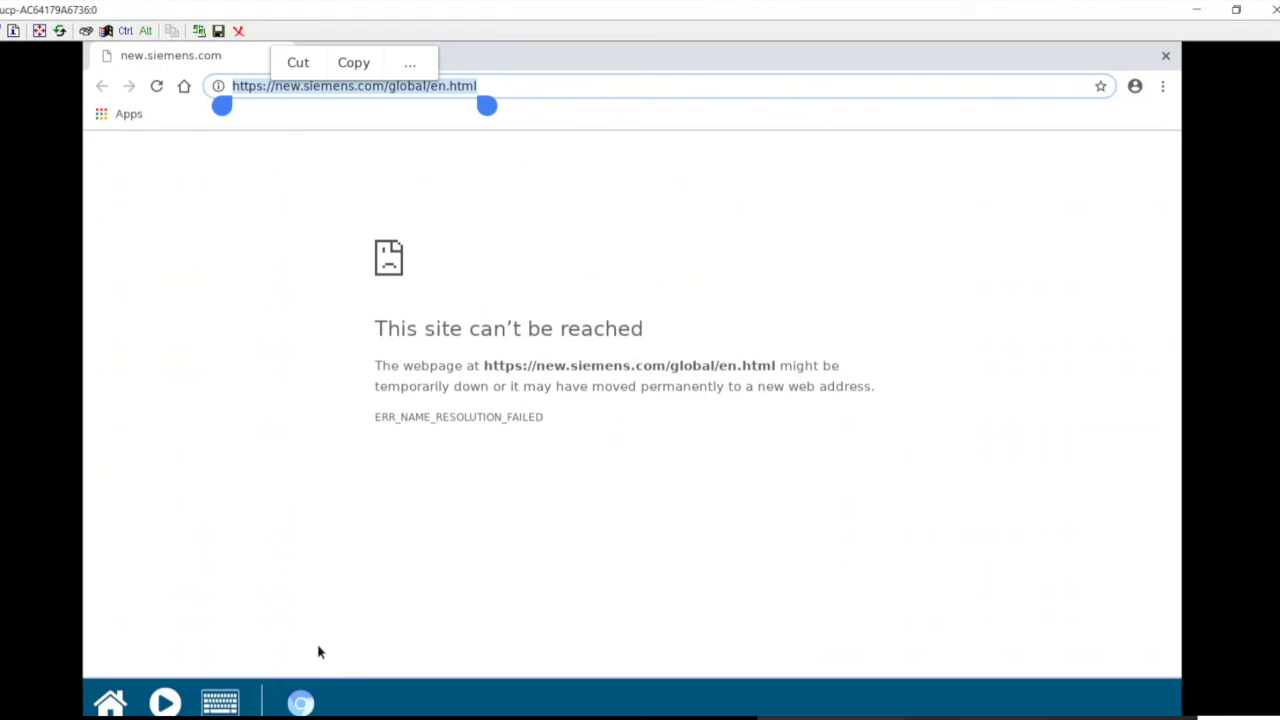
left_click(110, 703)
left_click(220, 703)
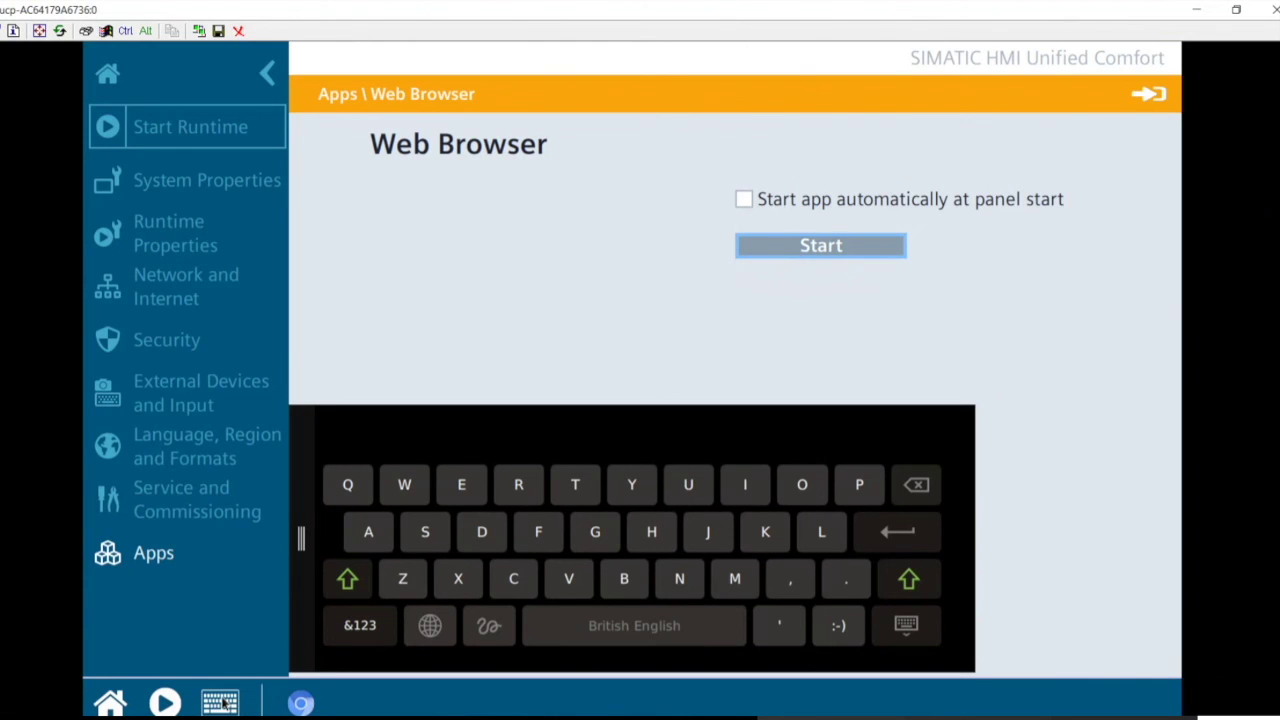
left_click(222, 558)
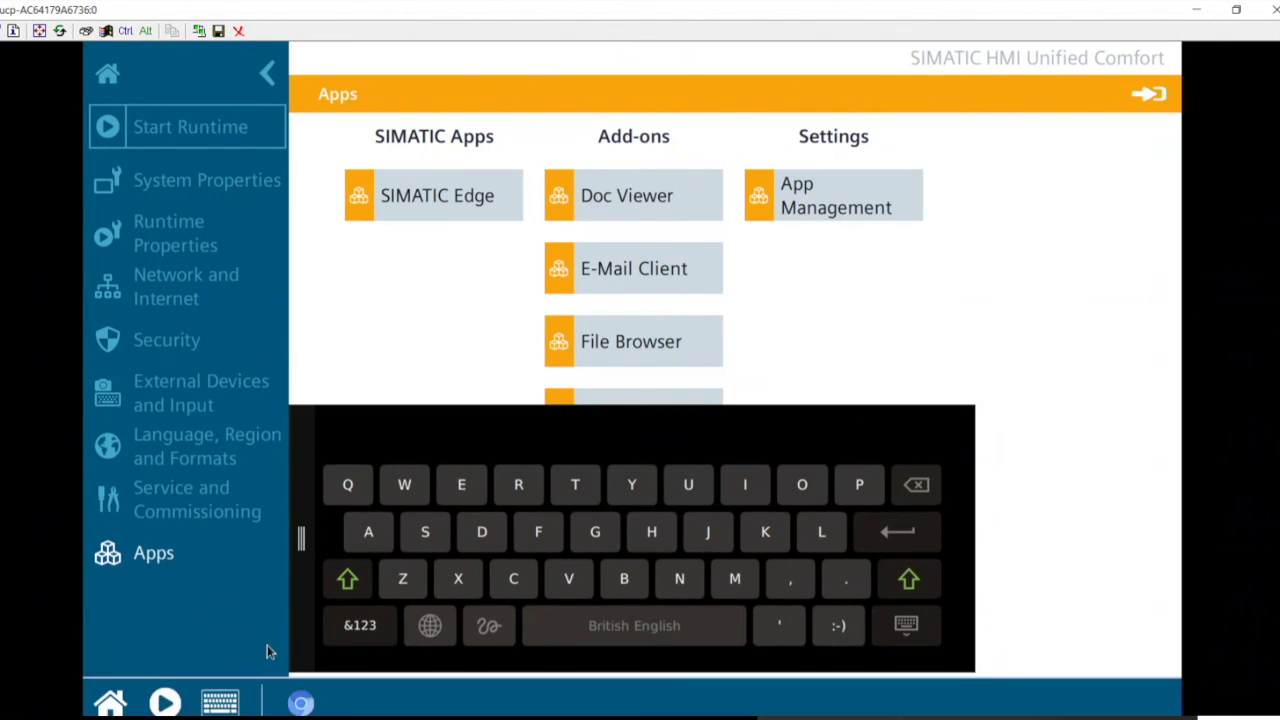
left_click(300, 703)
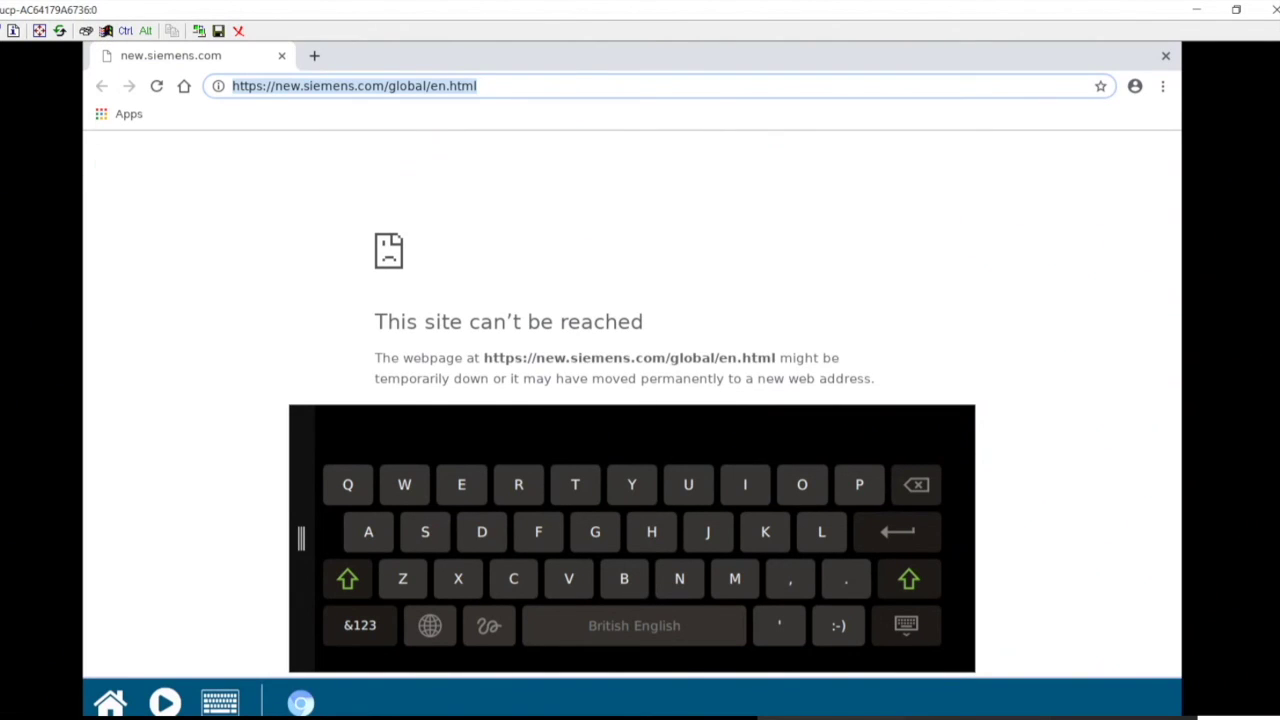
- Enter 1 on the &123 keyboard and pick the S7-1200 station_1 (192.168.0.10) suggestion
left_click(380, 627)
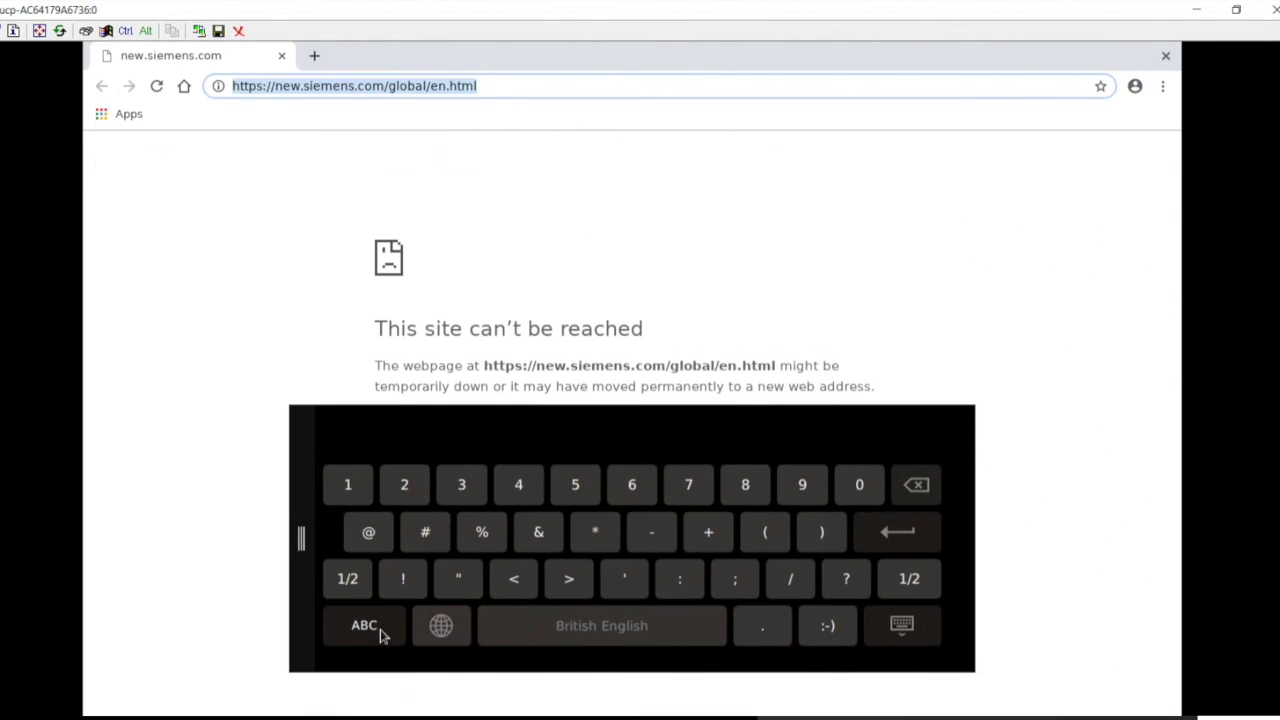
left_click(348, 487)
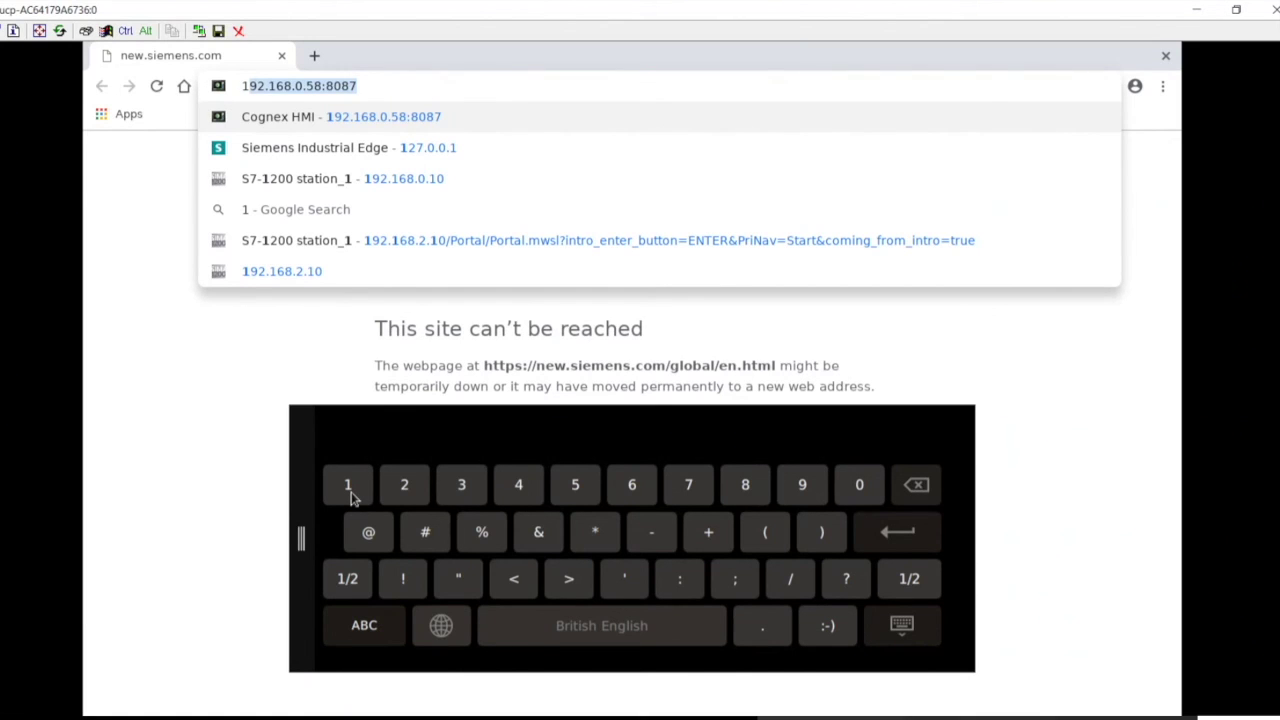
left_click(402, 186)
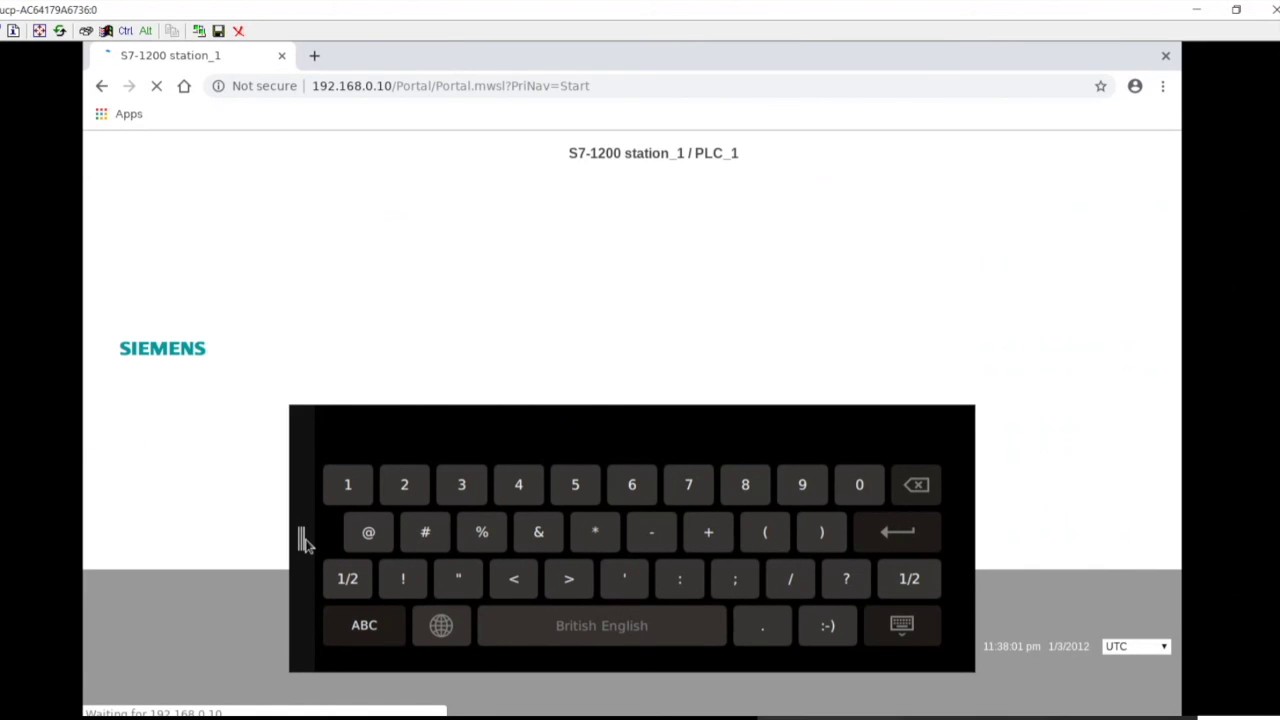
- With the PLC_1 start page loaded, move the keyboard aside and type 19 in the address bar
left_click_drag(305, 542, 670, 612)
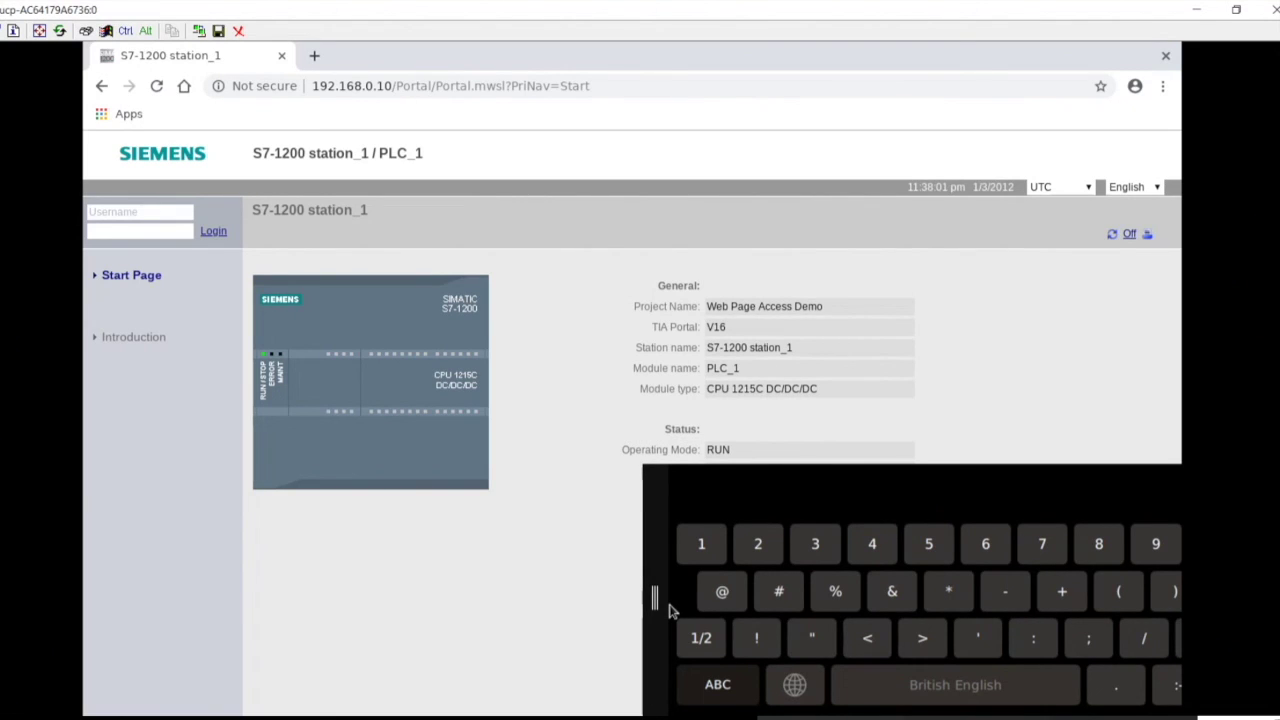
left_click(706, 90)
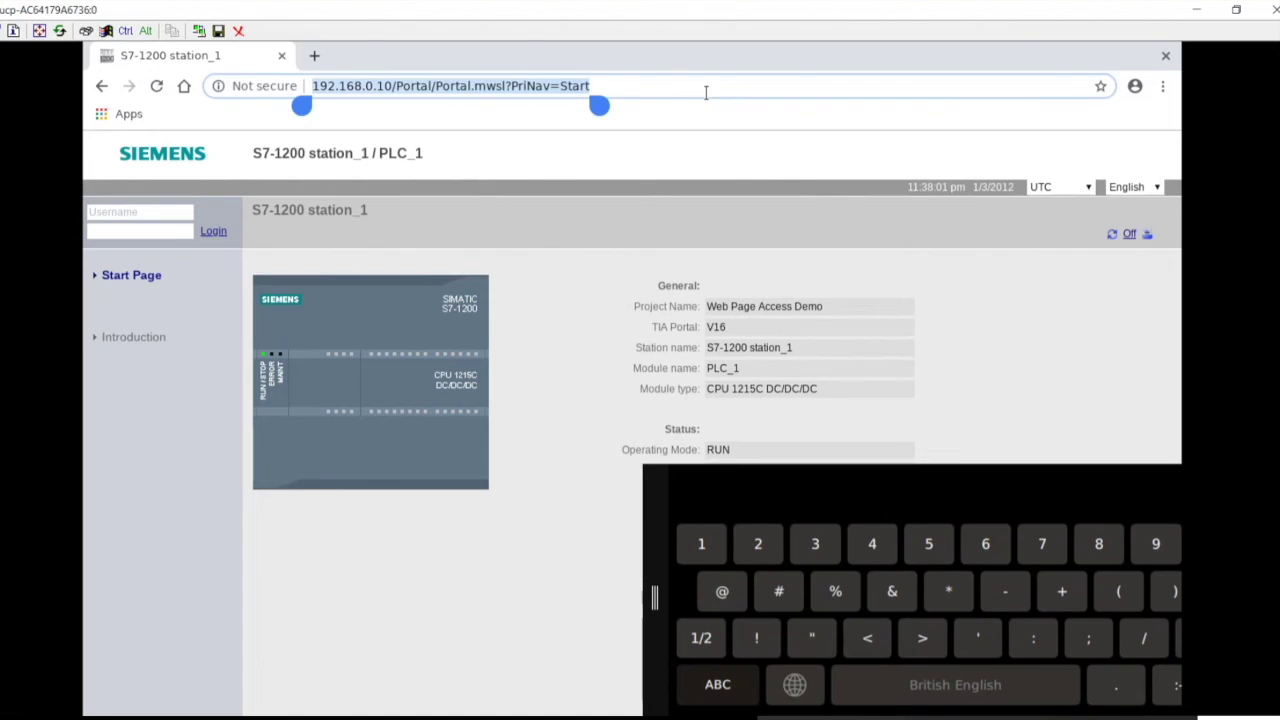
left_click(705, 552)
left_click(1157, 548)
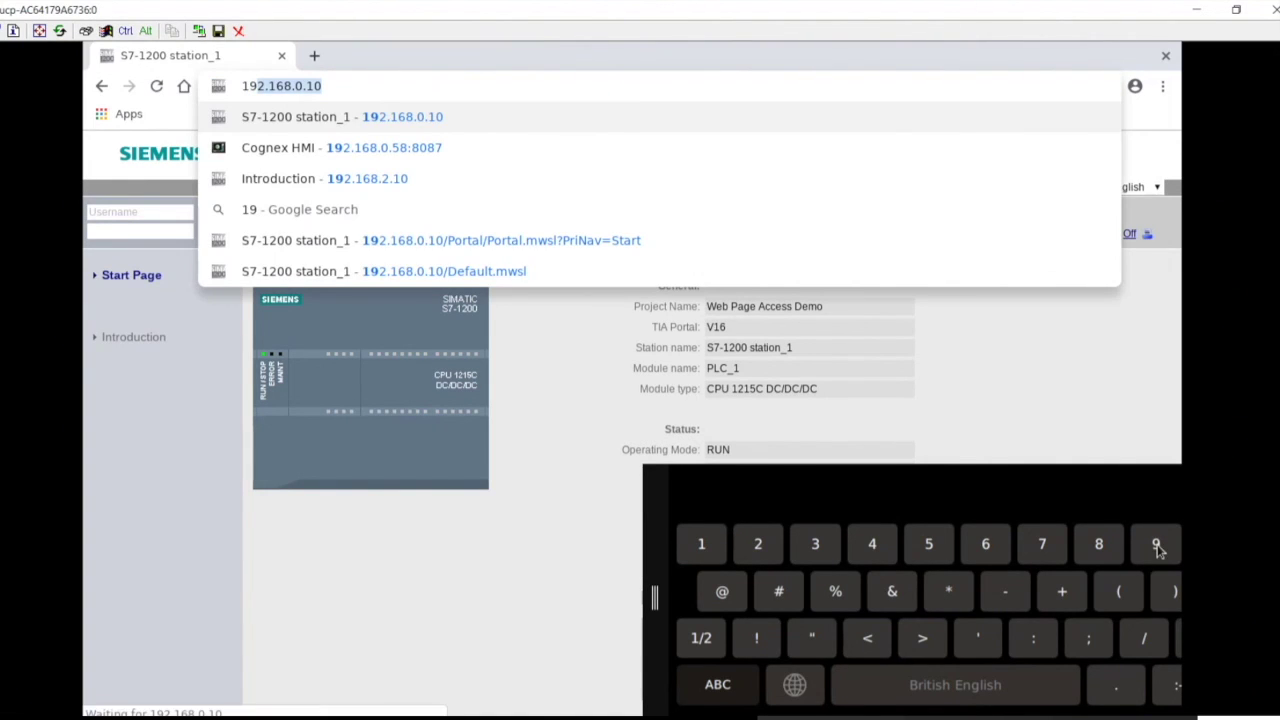
- Open the Cognex HMI page at 192.168.0.58:8087, switch it to Live Mode, and close Chrome
left_click(394, 152)
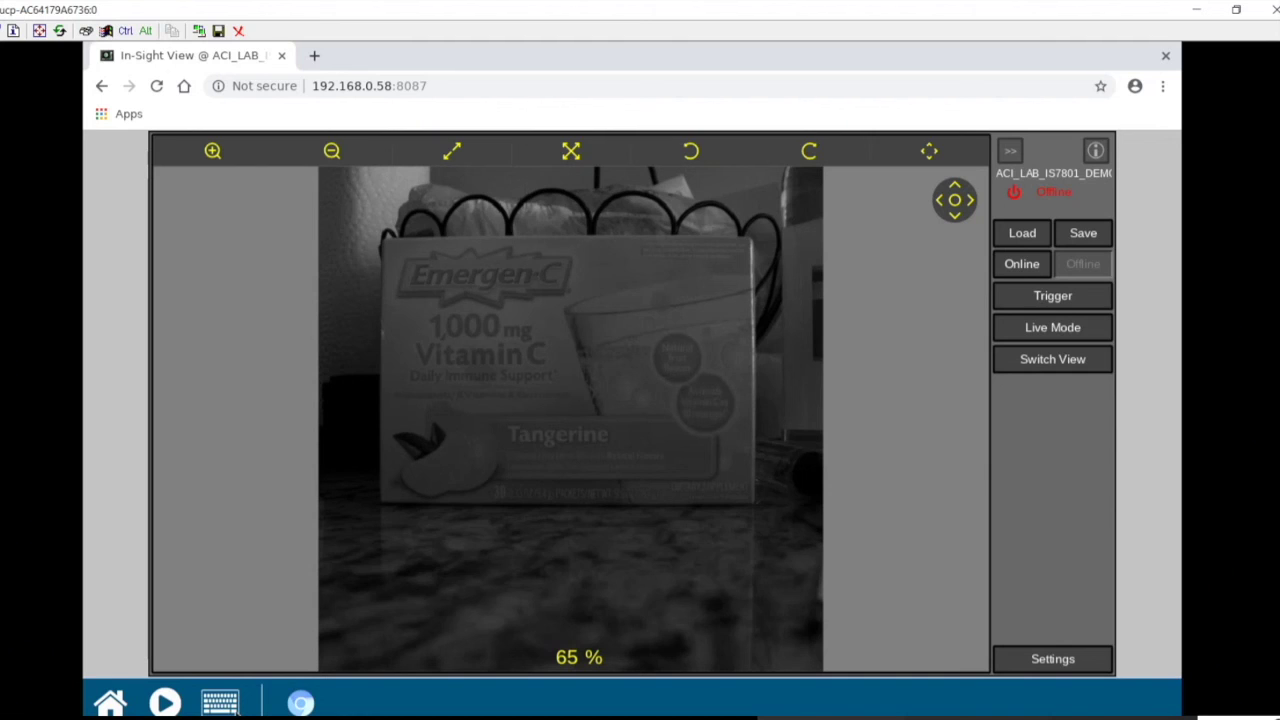
left_click(1058, 334)
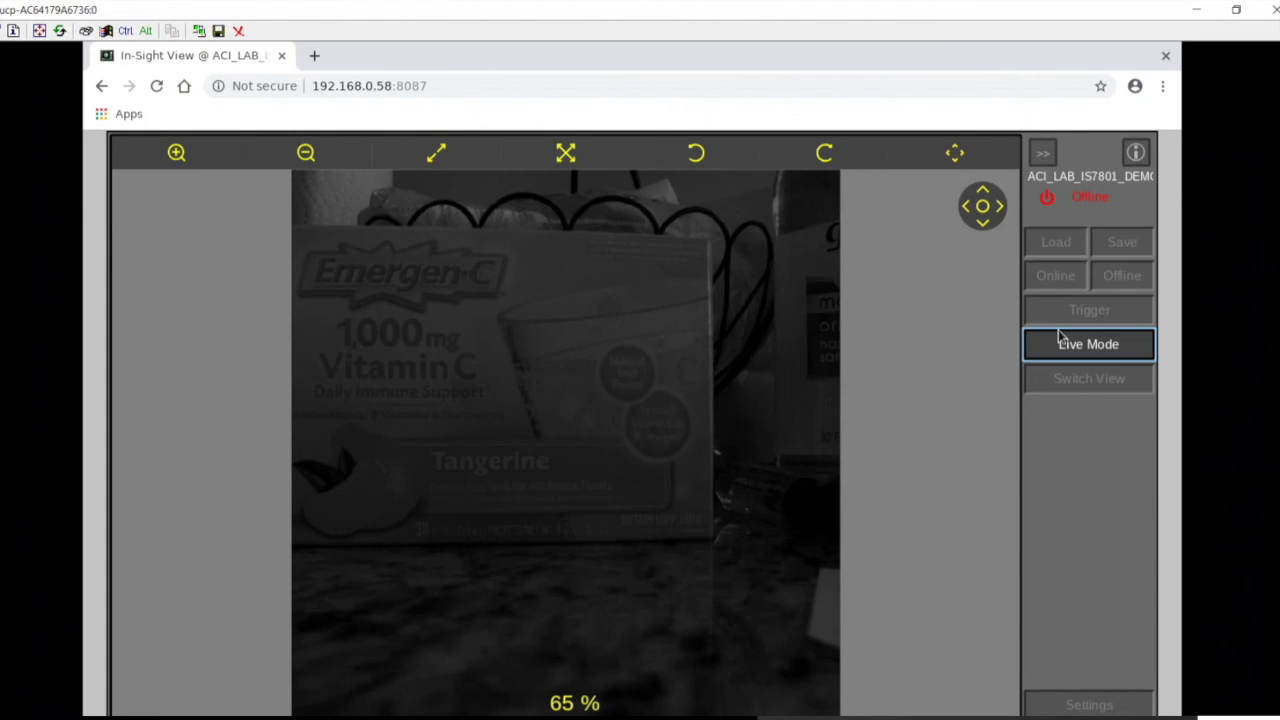
left_click(1166, 56)
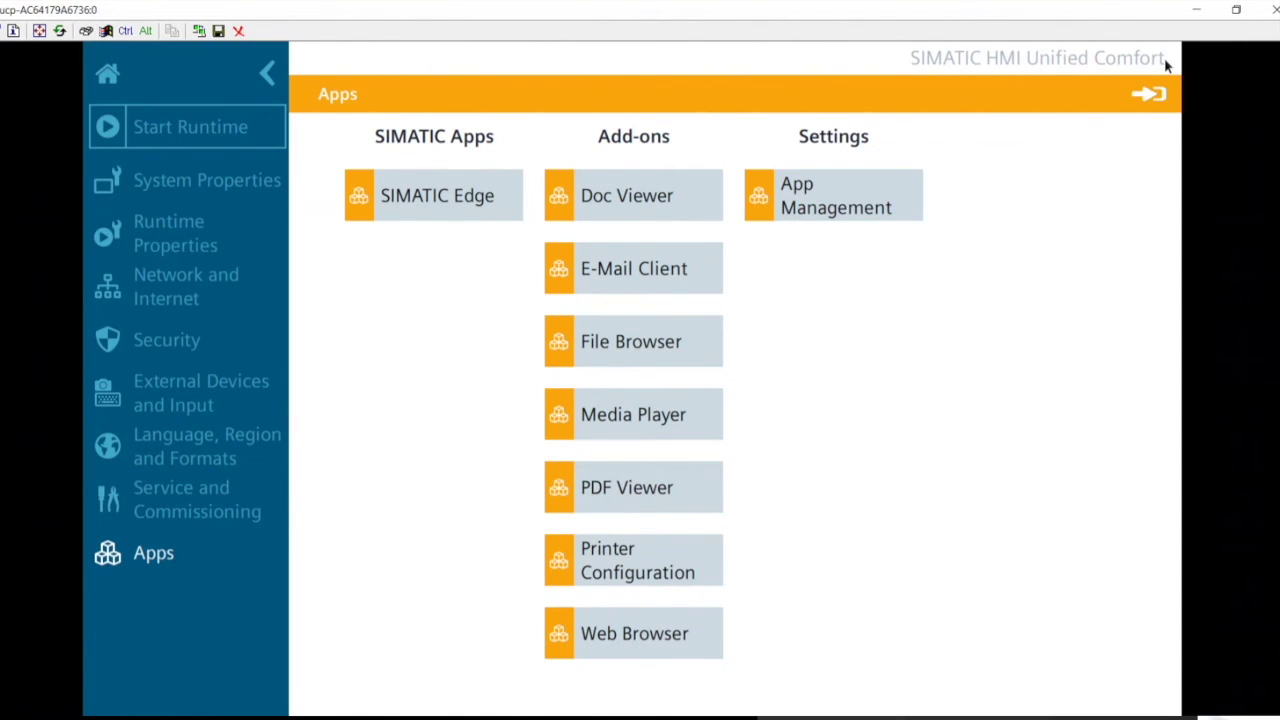
- Browse the App Management list, selecting Printer Configuration, then go to Service and Commissioning and Home
left_click(840, 208)
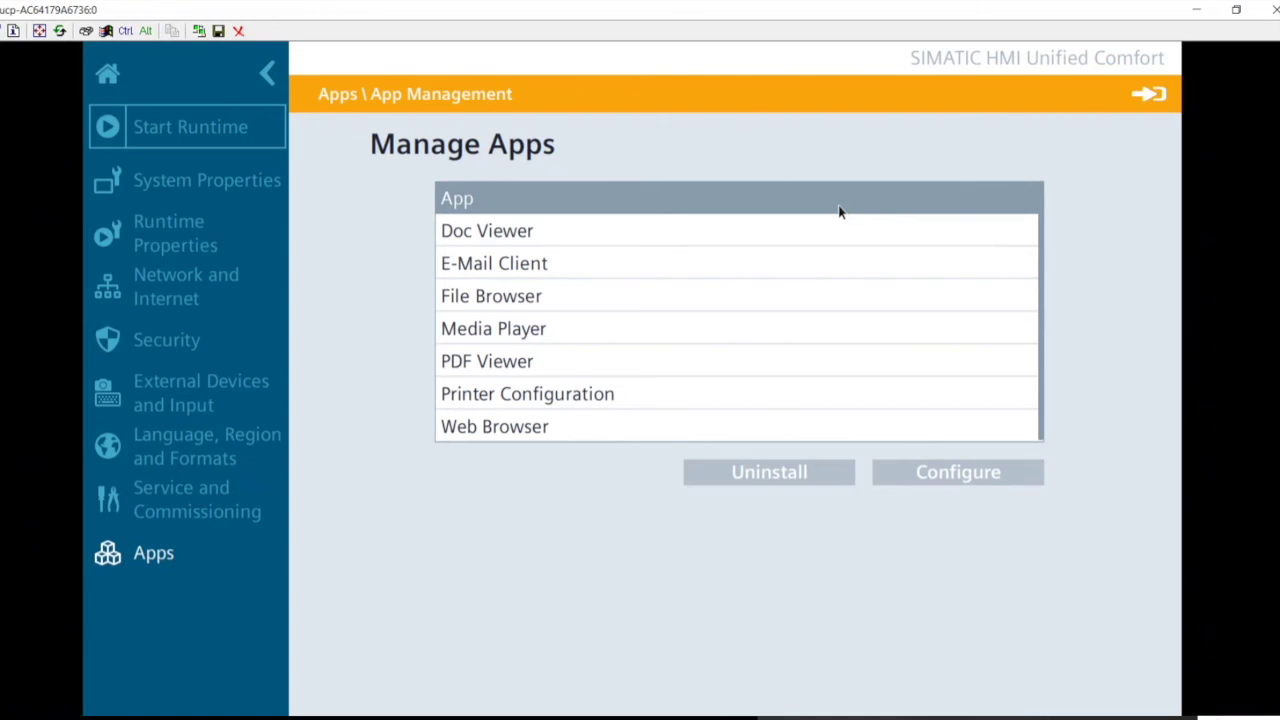
left_click_drag(740, 394, 775, 218)
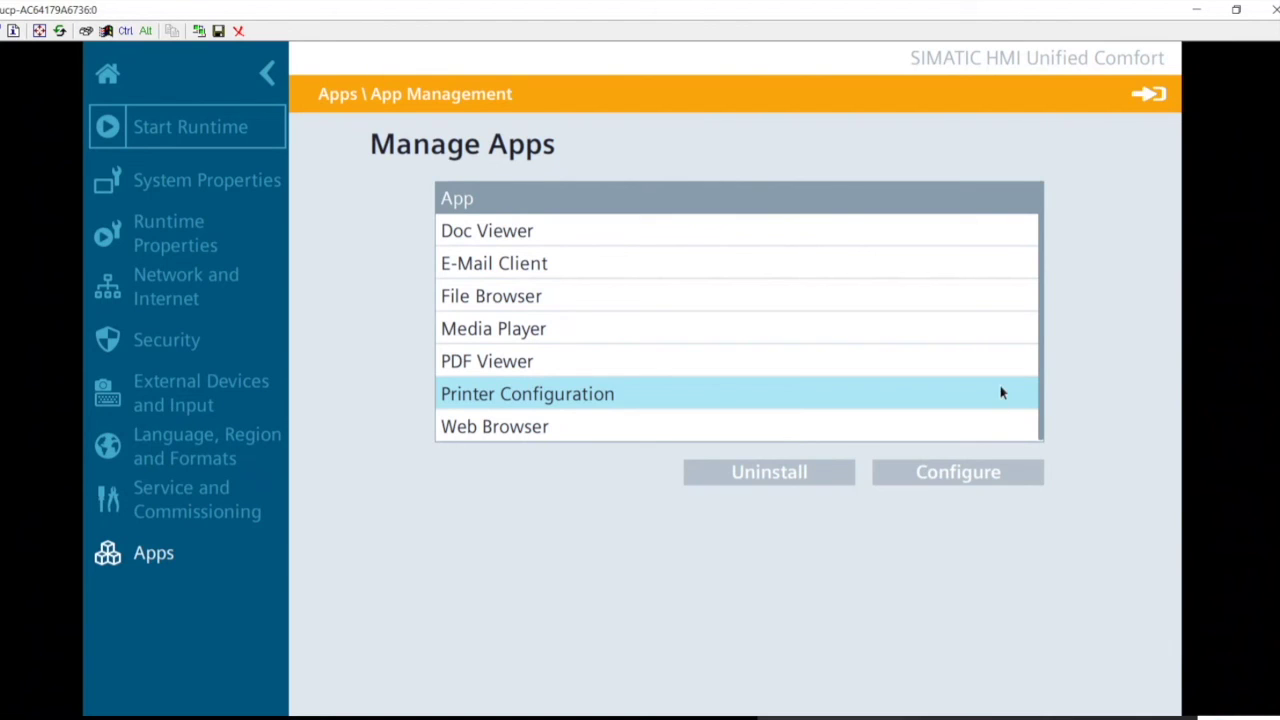
left_click_drag(1002, 393, 1037, 290)
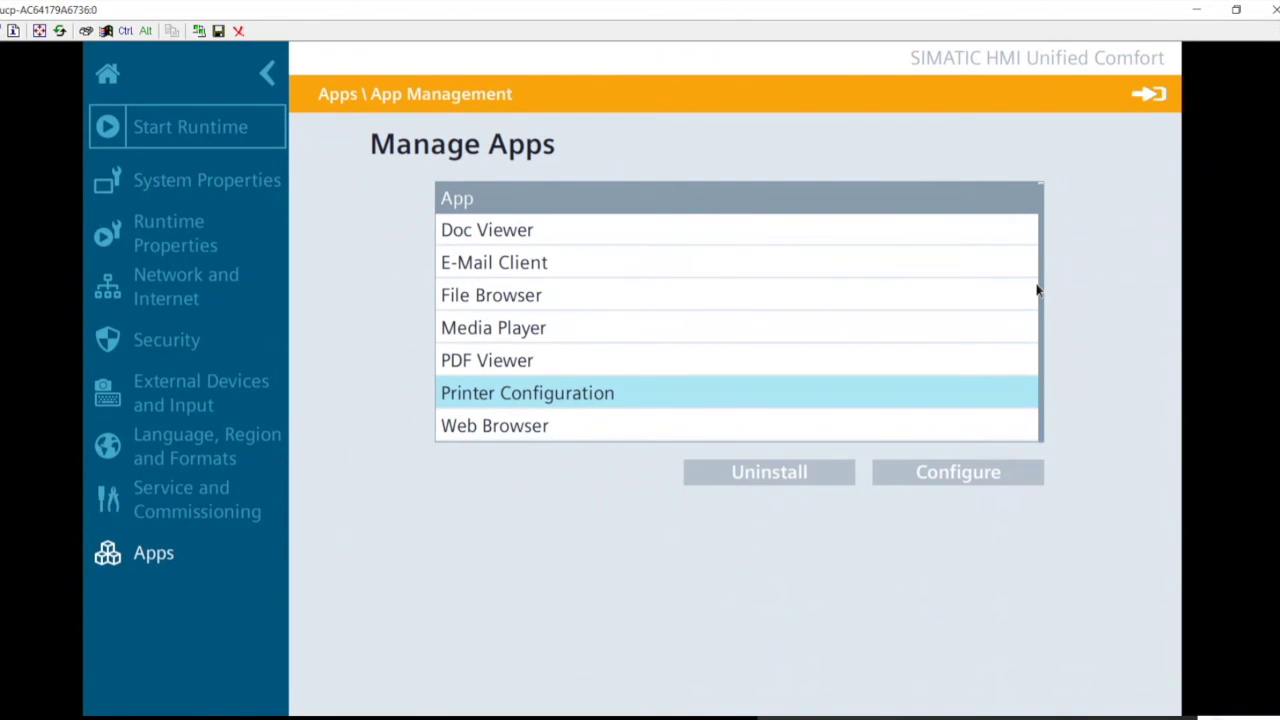
left_click(224, 511)
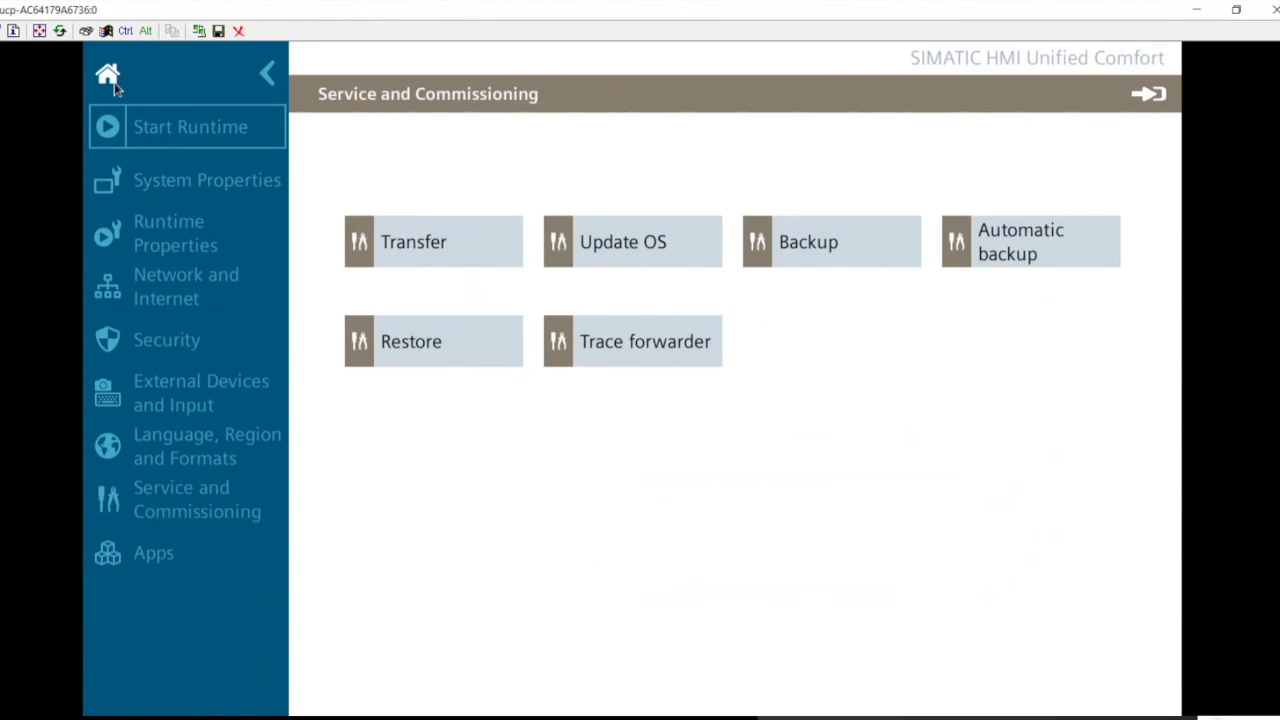
left_click(108, 76)
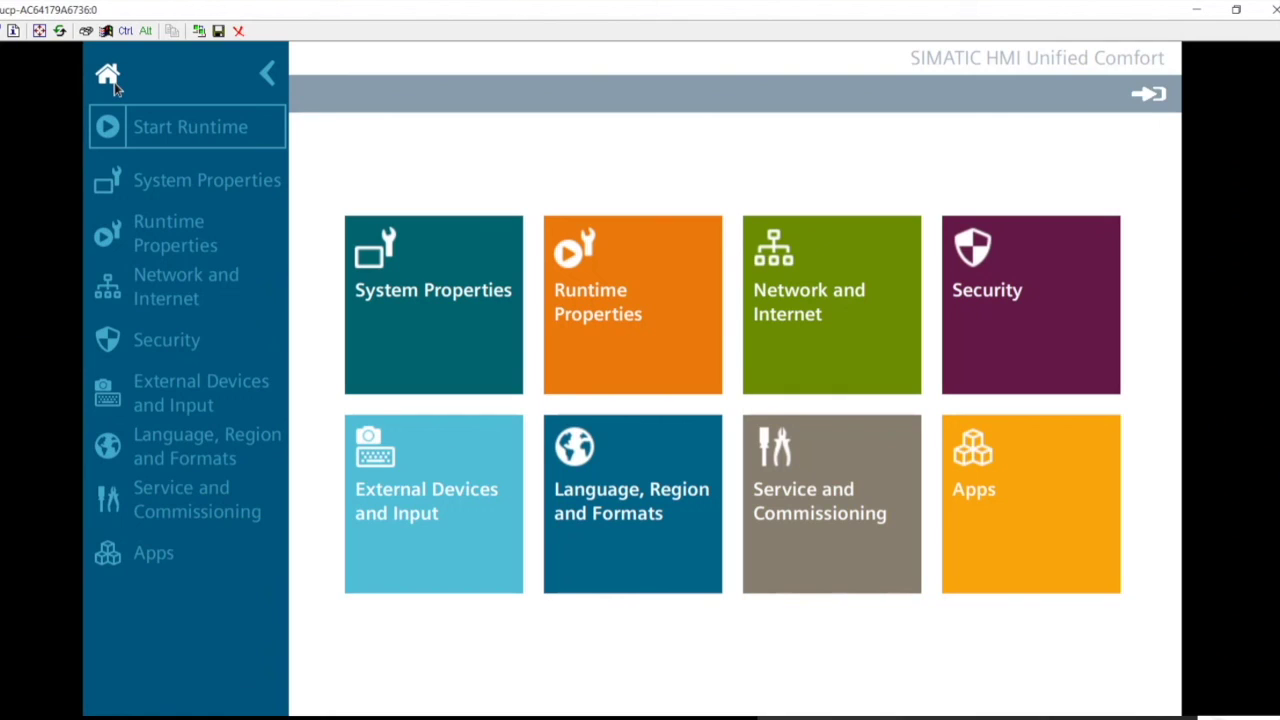